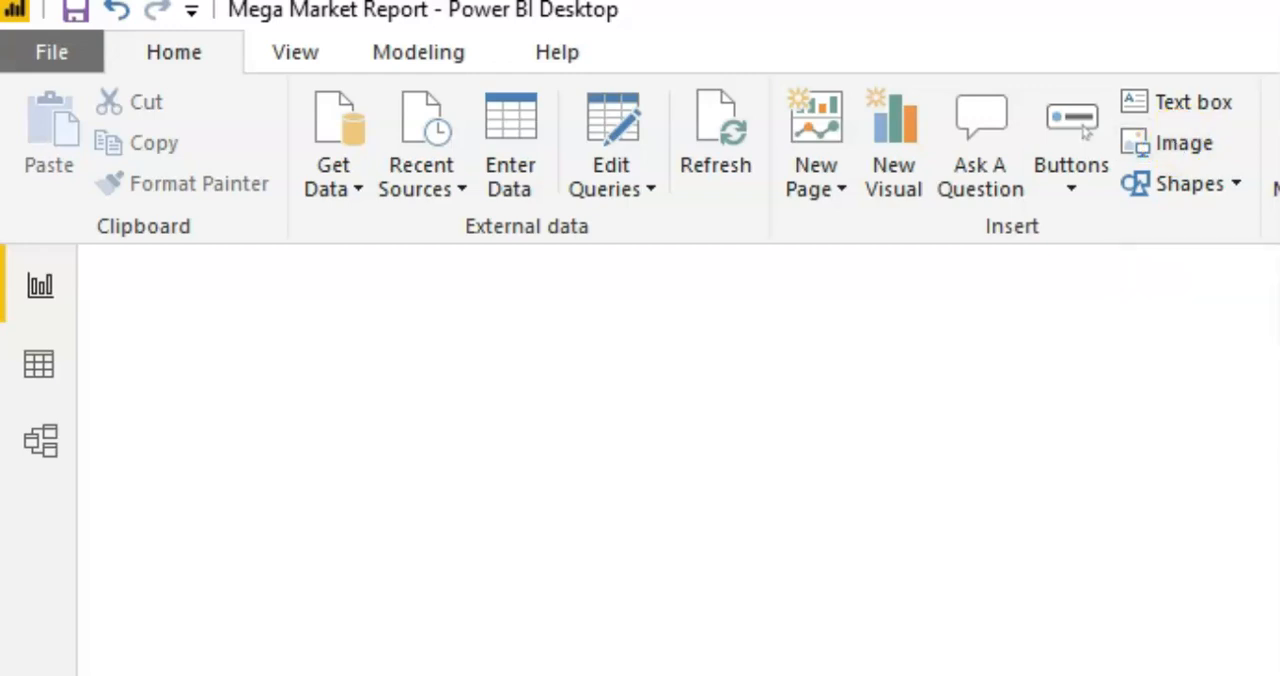
Step: Insert the Mega Market logo.png image, shrink it and place it in the upper-left corner of the report page
{"action": "left_click", "coordinate": [1187, 150]}
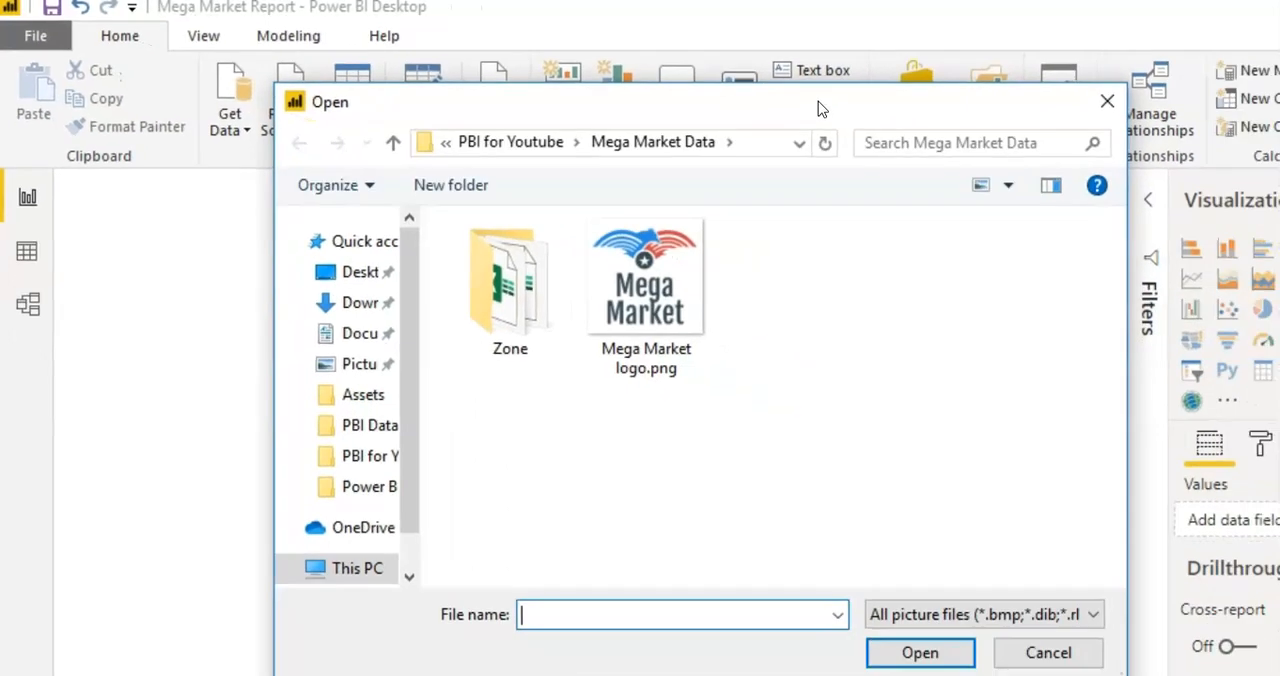
{"action": "double_click", "coordinate": [645, 290]}
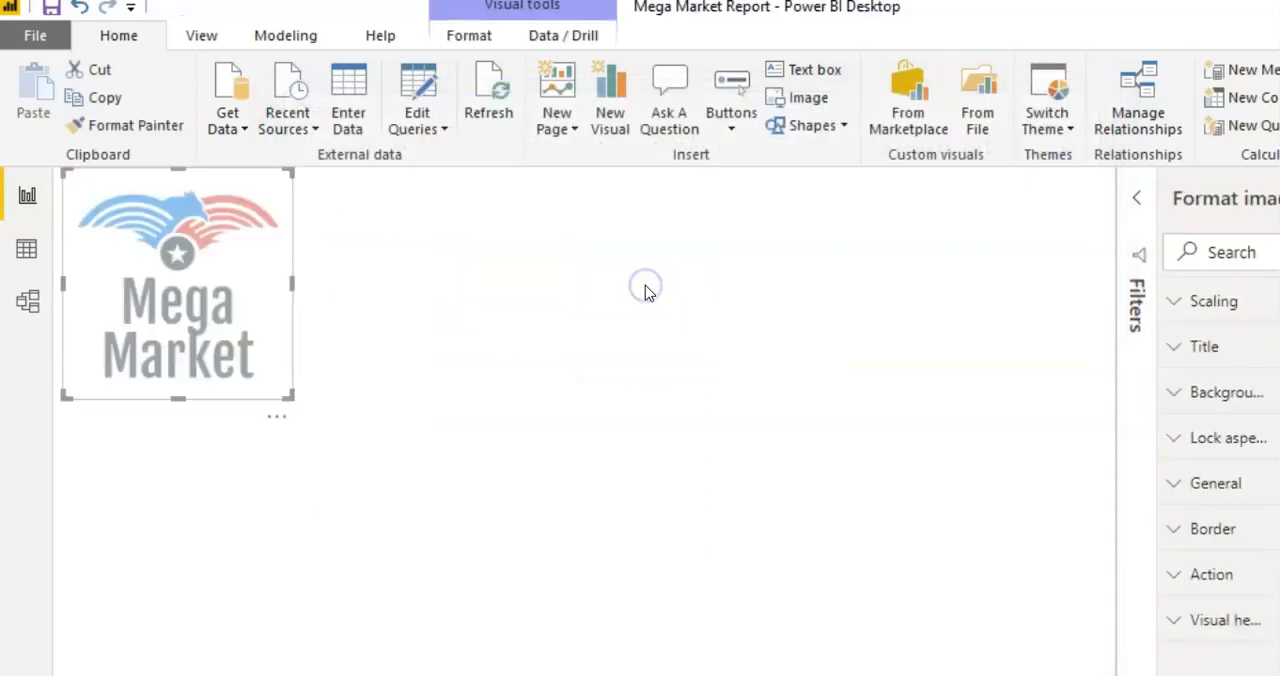
{"action": "left_click_drag", "start_coordinate": [292, 397], "coordinate": [230, 308]}
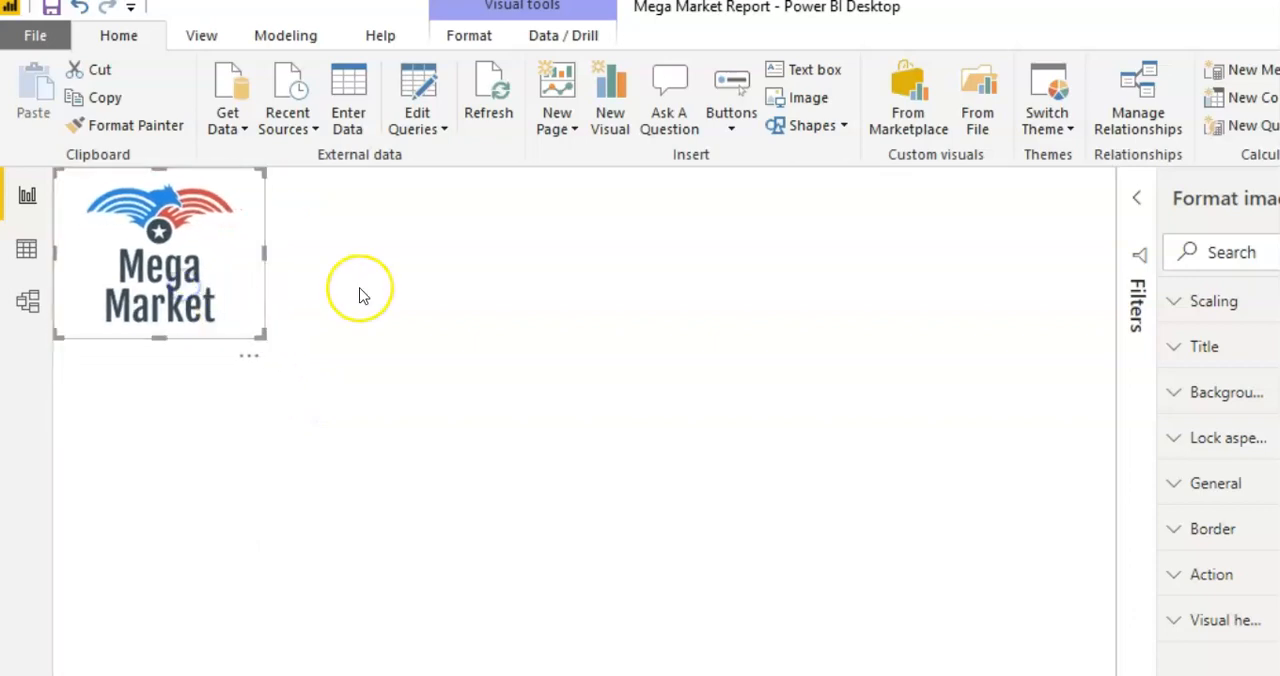
{"action": "left_click", "coordinate": [261, 418]}
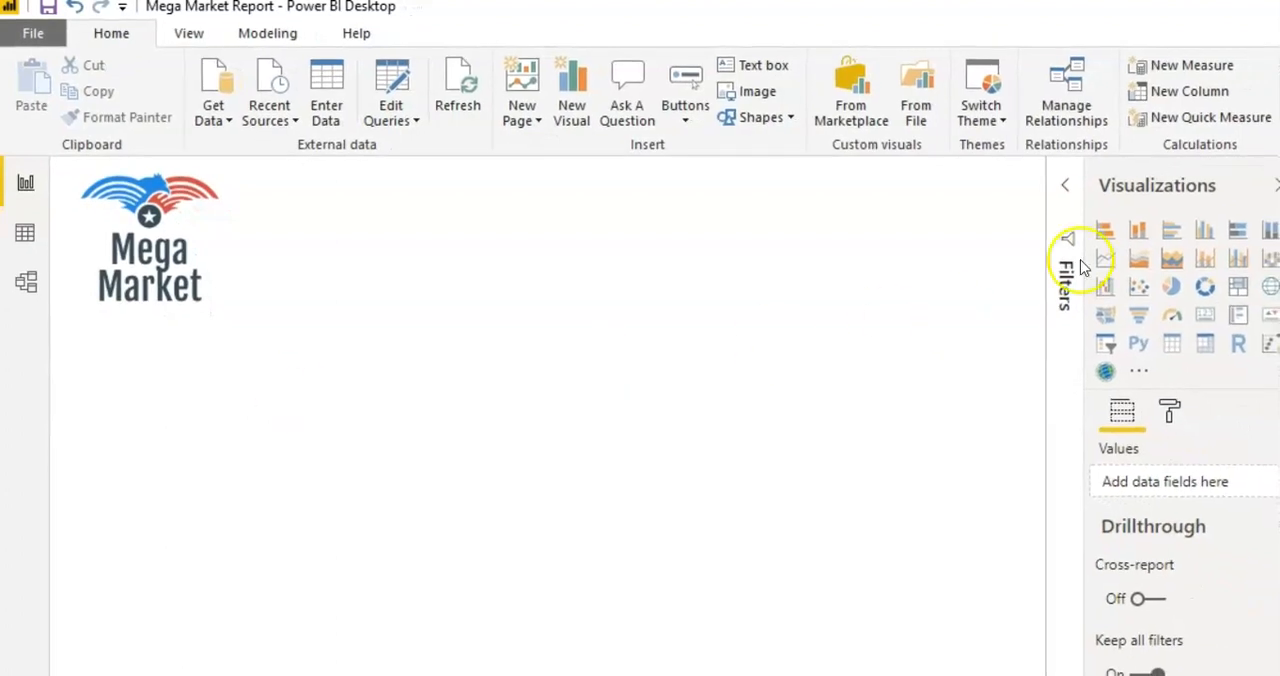
Step: Add a stacked column chart below the logo with Category from Product Category on its axis
{"action": "left_click", "coordinate": [1140, 232]}
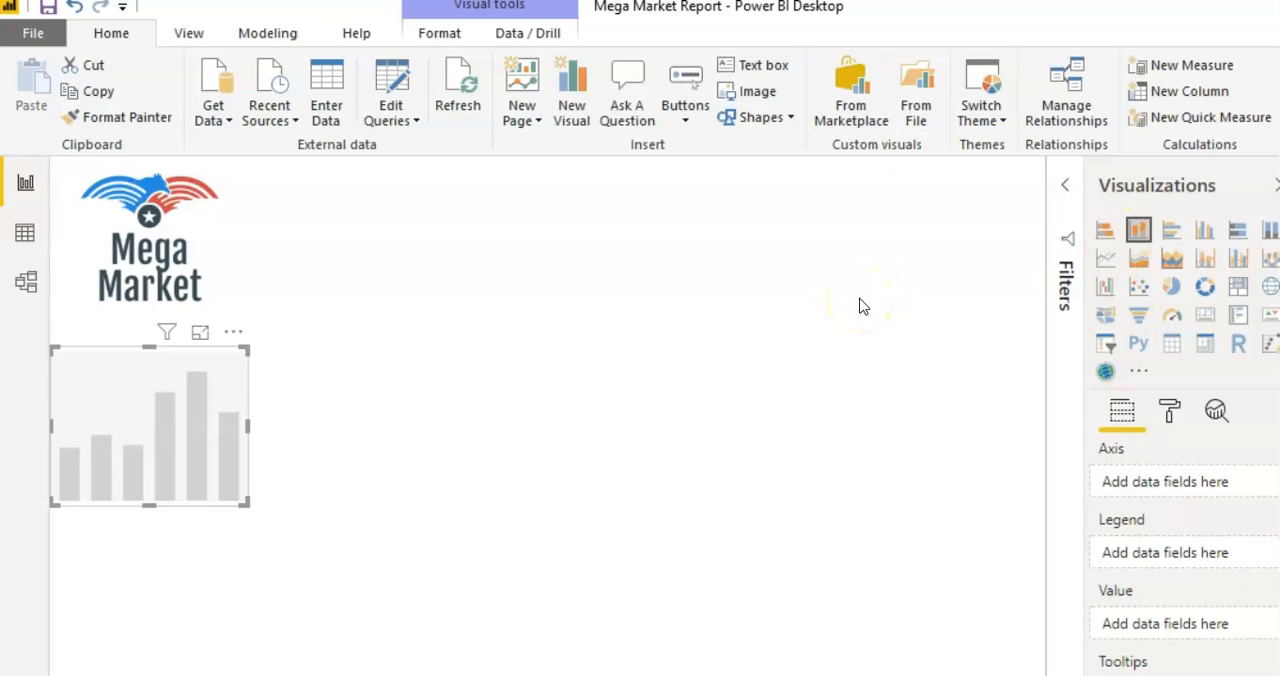
{"action": "left_click", "coordinate": [1223, 206]}
{"action": "type", "text": "cate"}
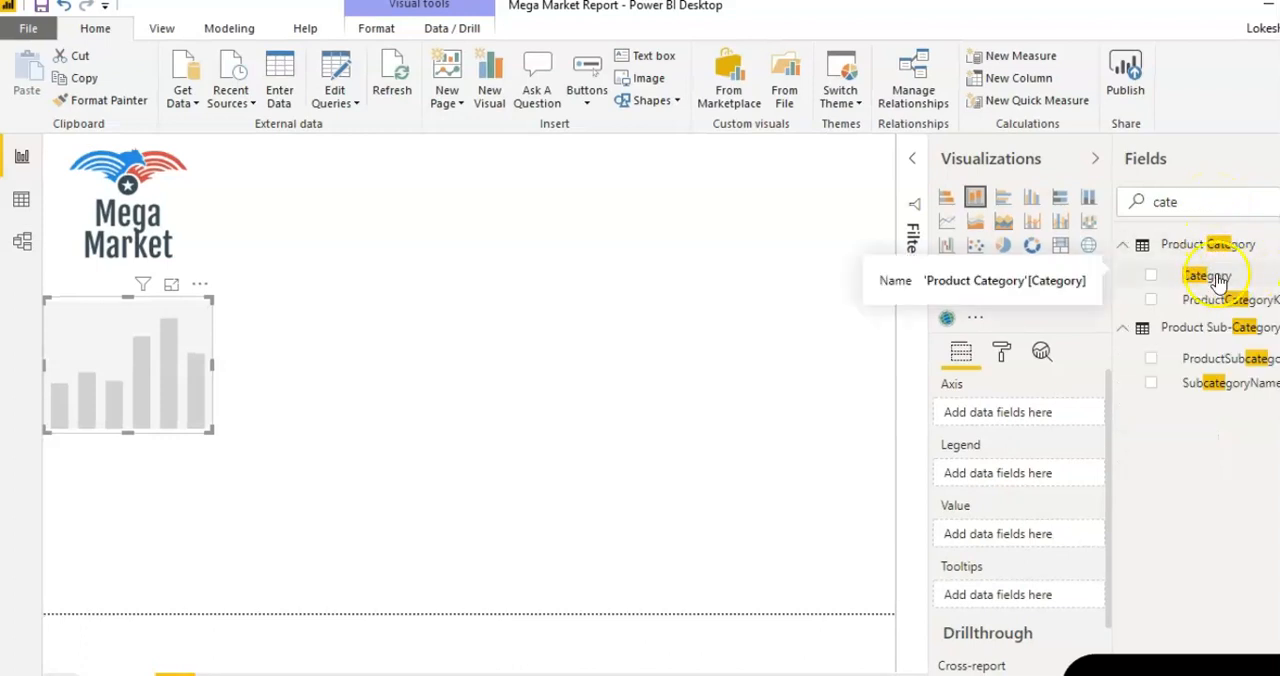
{"action": "left_click_drag", "start_coordinate": [1222, 282], "coordinate": [1035, 420]}
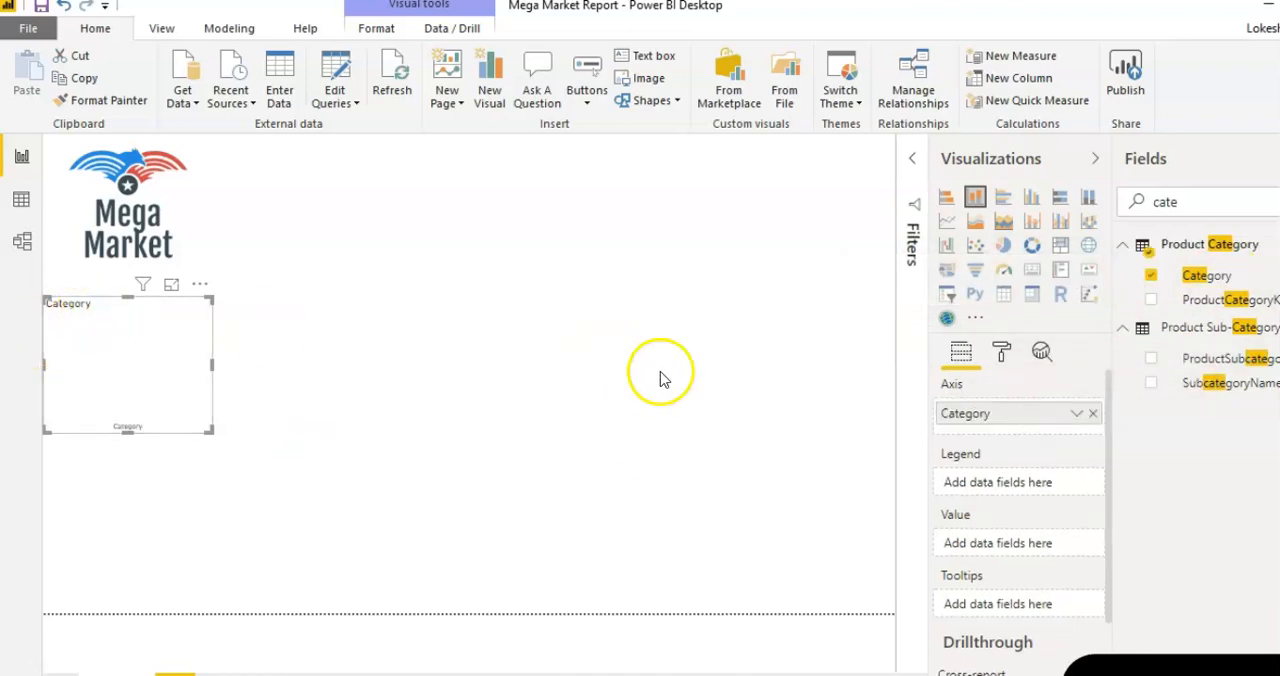
Step: Use Total Revenue as the column chart's value and enlarge the chart
{"action": "left_click", "coordinate": [1140, 203]}
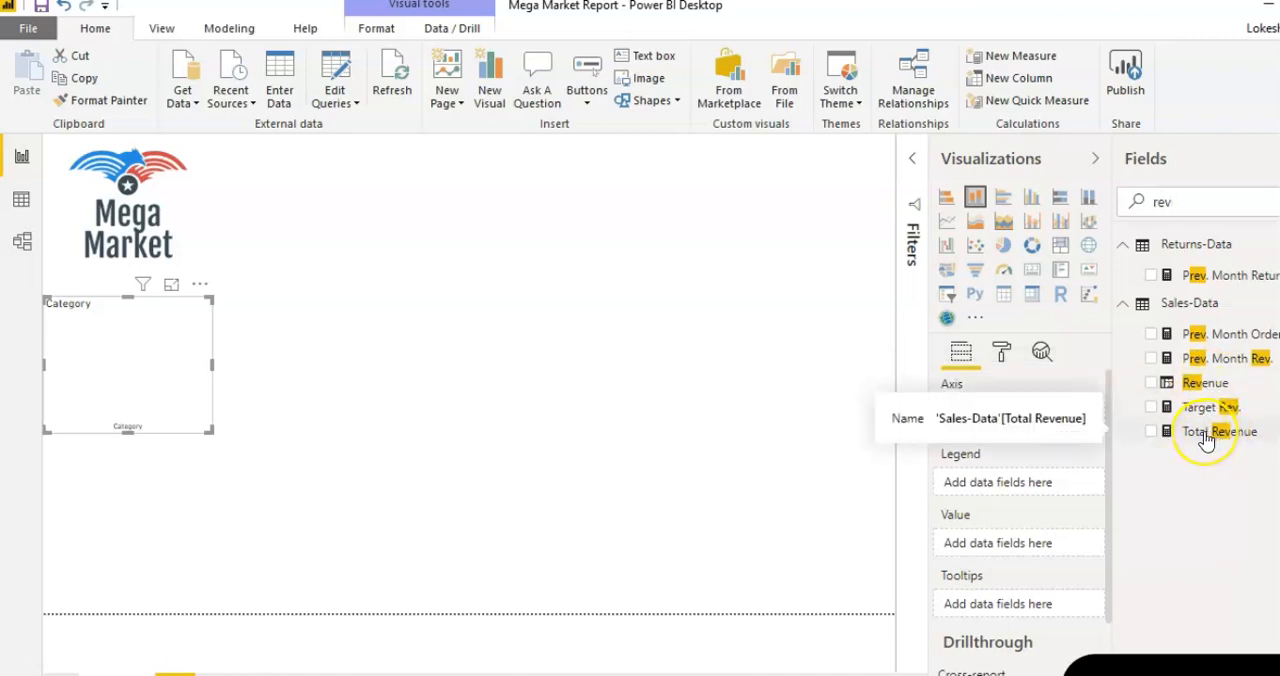
{"action": "left_click_drag", "start_coordinate": [1205, 437], "coordinate": [1024, 545]}
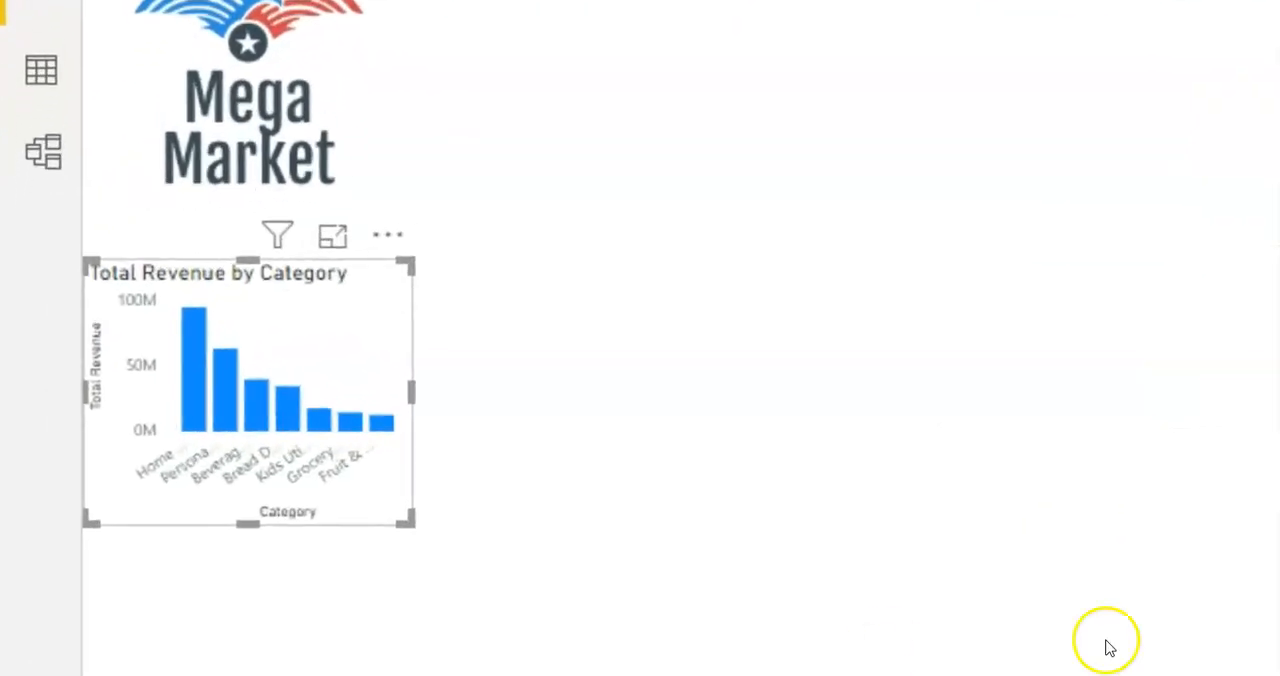
{"action": "left_click_drag", "start_coordinate": [429, 540], "coordinate": [651, 671]}
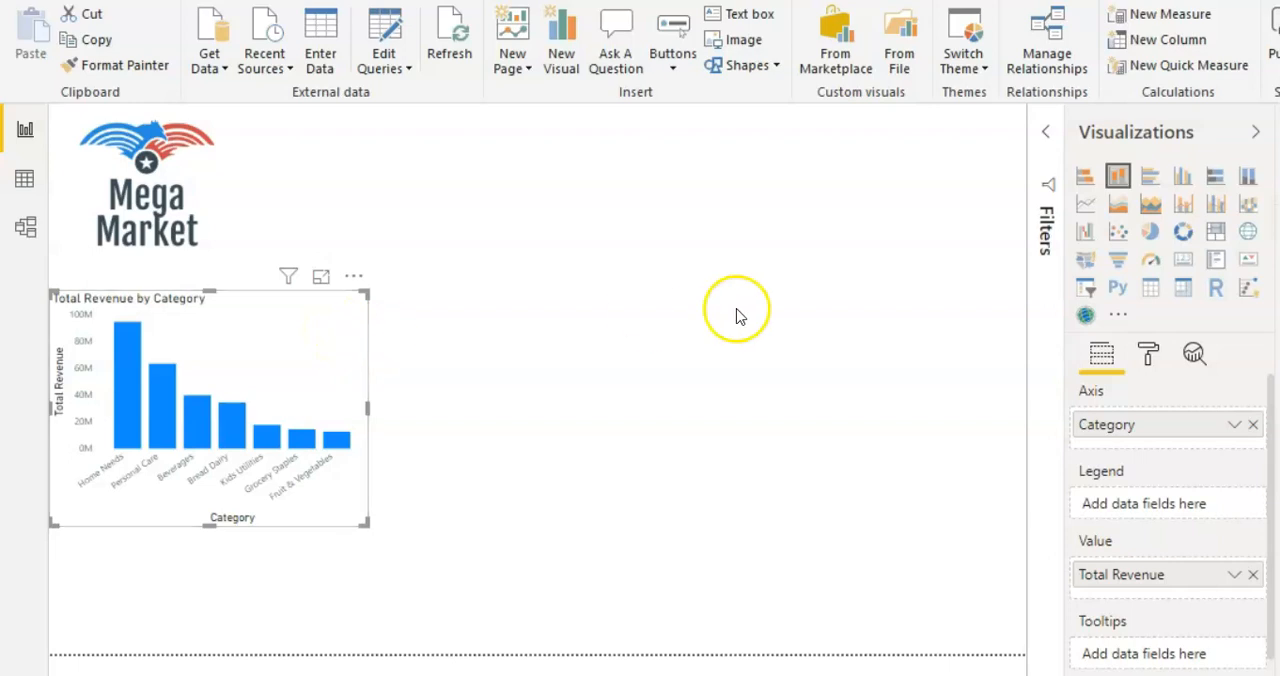
Step: Try showing revenue by category as a pie, donut, treemap and funnel chart
{"action": "left_click", "coordinate": [1153, 232]}
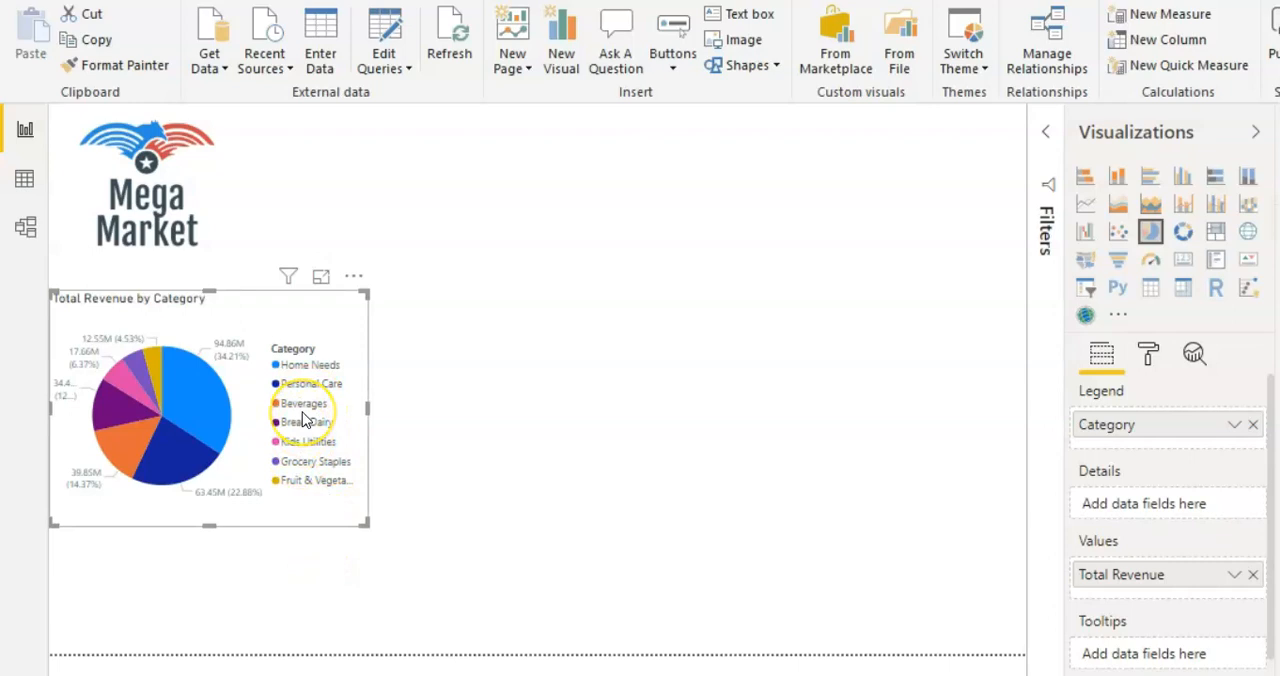
{"action": "left_click", "coordinate": [1183, 233]}
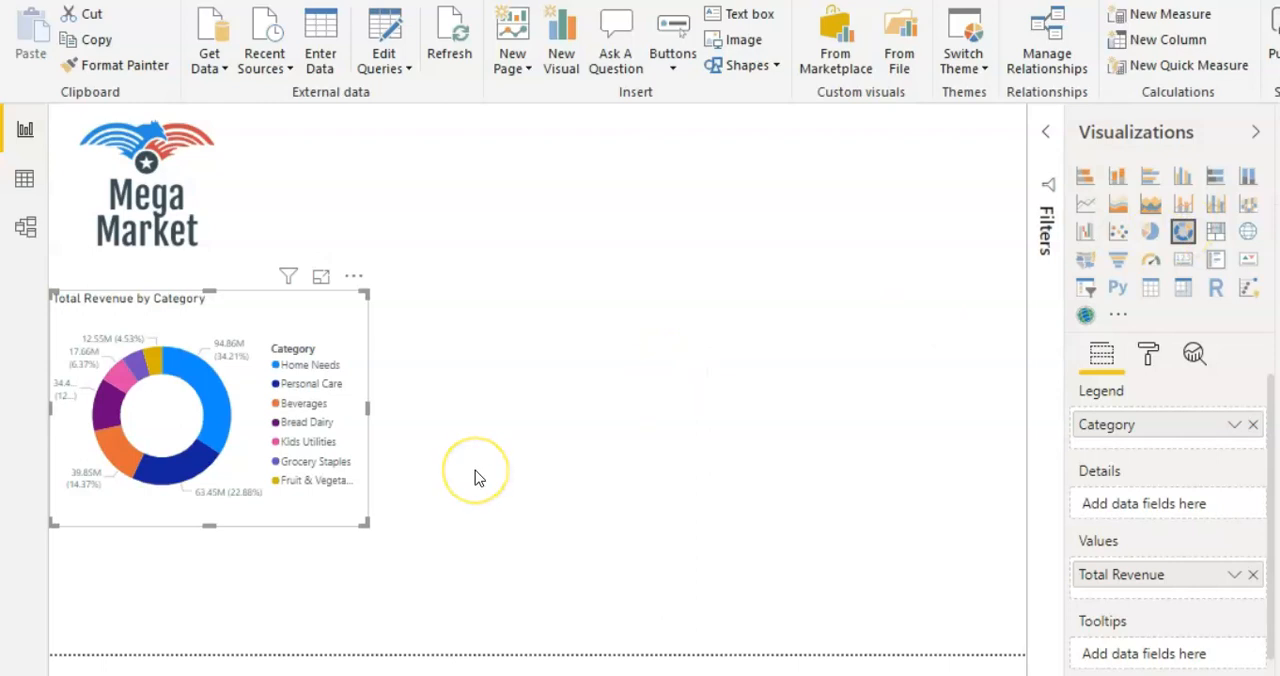
{"action": "left_click", "coordinate": [1215, 233]}
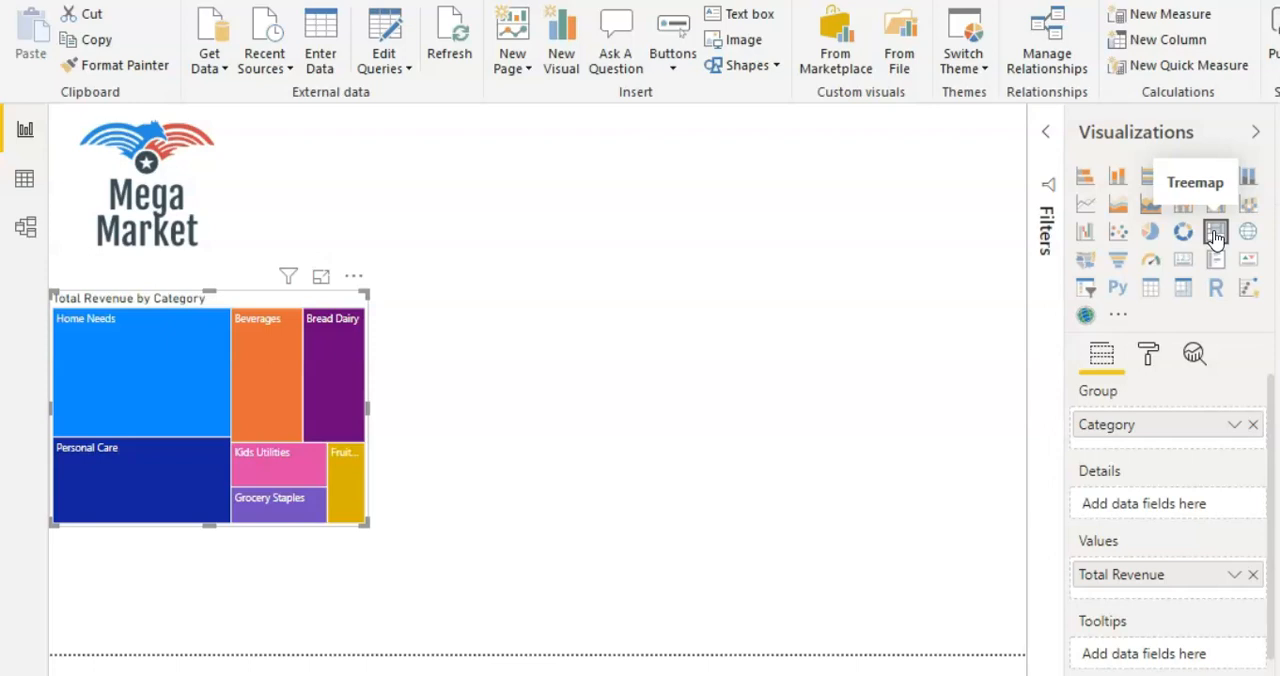
{"action": "left_click", "coordinate": [1087, 180]}
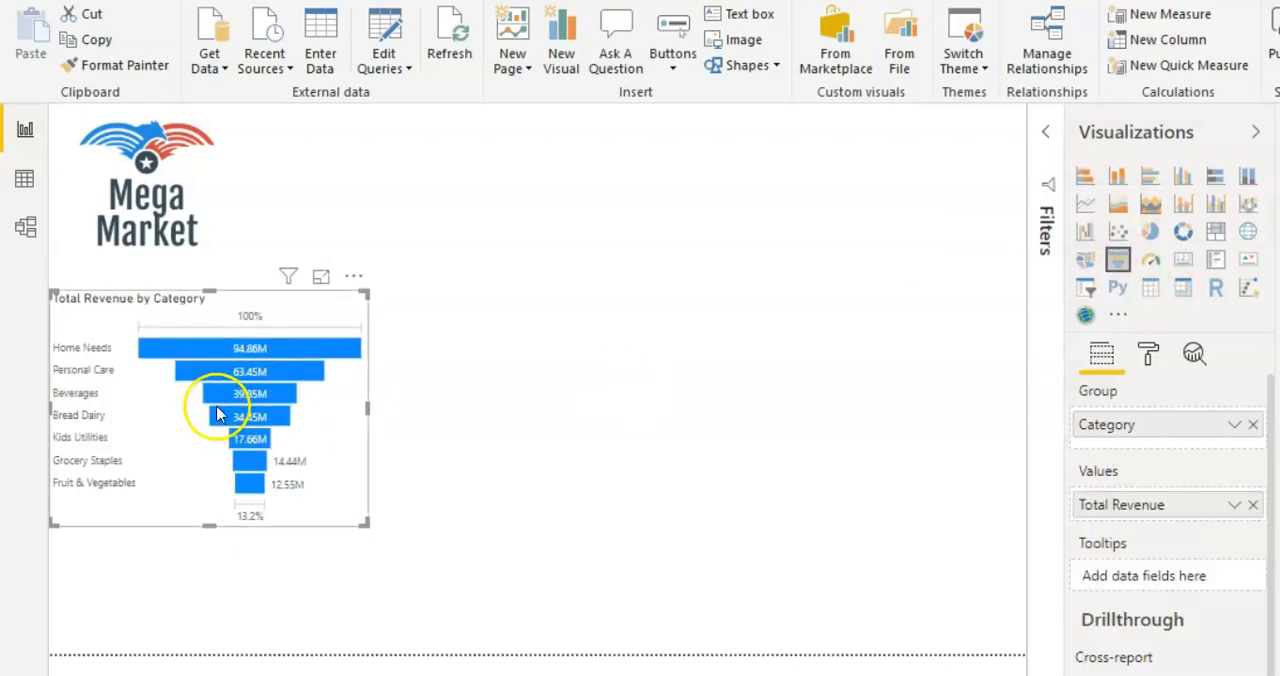
Step: Change the revenue visual to a donut chart and move it to the lower-left corner of the report page
{"action": "left_click", "coordinate": [1181, 235]}
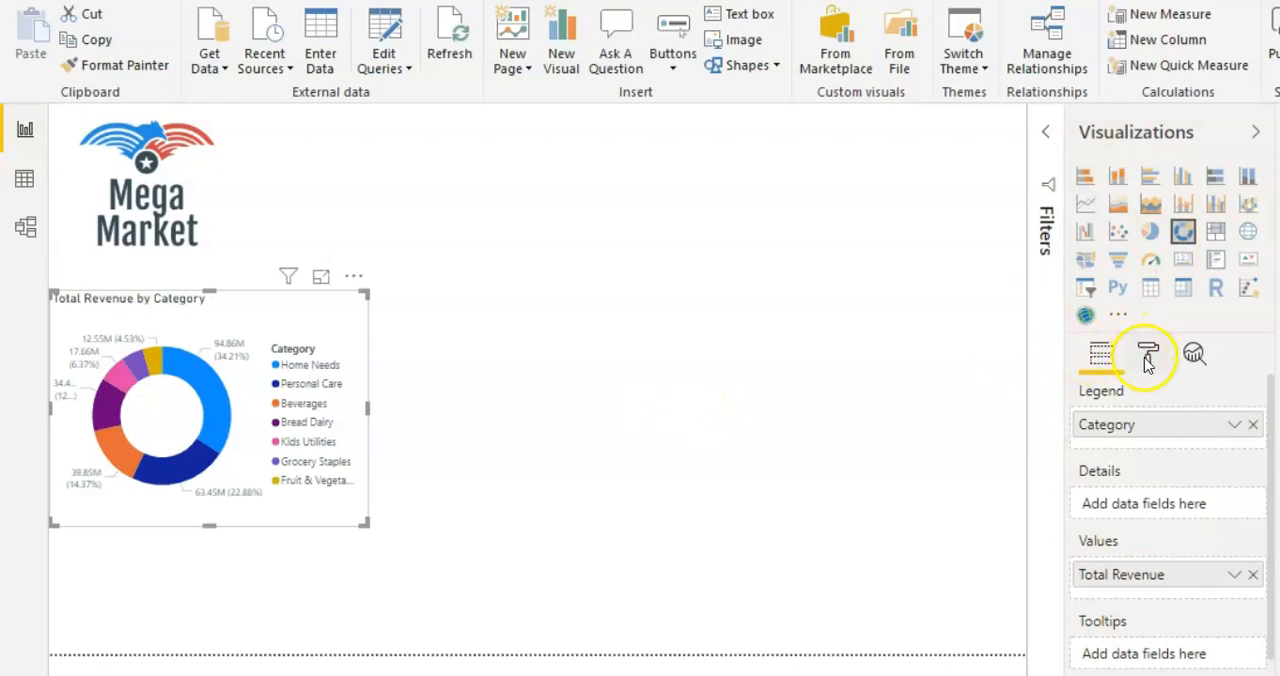
{"action": "left_click", "coordinate": [342, 508]}
{"action": "left_click_drag", "start_coordinate": [340, 515], "coordinate": [311, 643]}
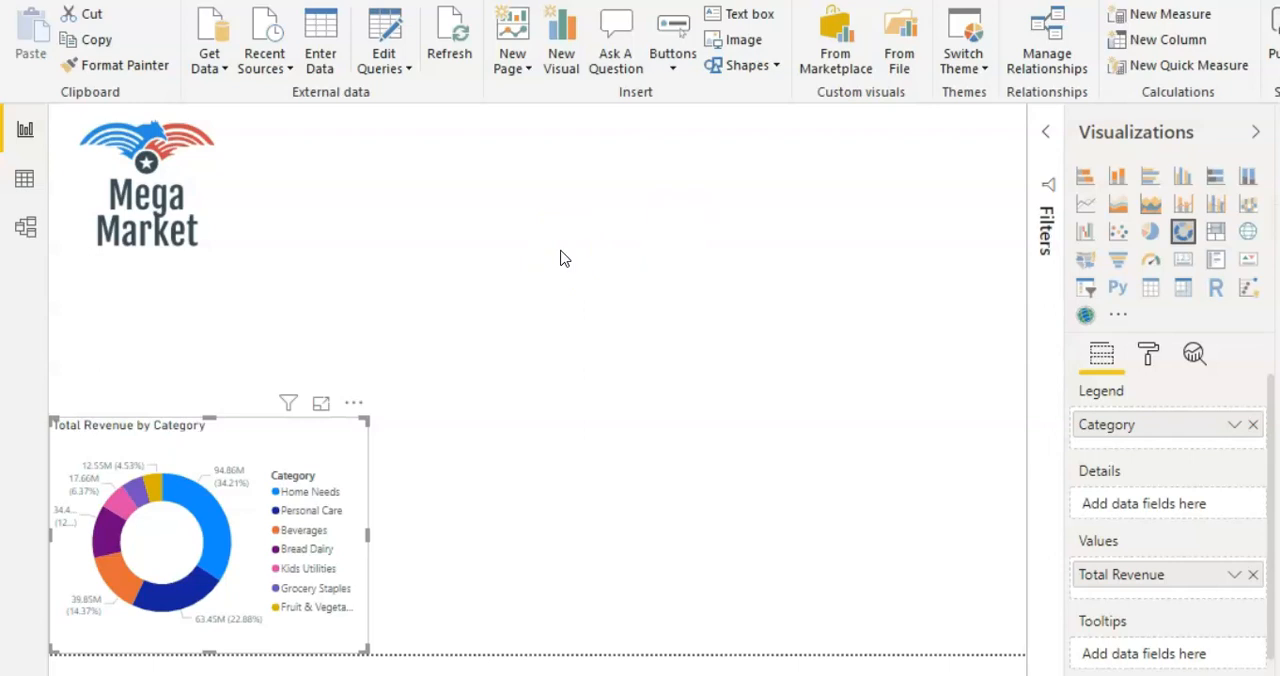
Step: Shorten the donut chart's title to "Revenue by Category" and center it
{"action": "left_click", "coordinate": [1149, 352]}
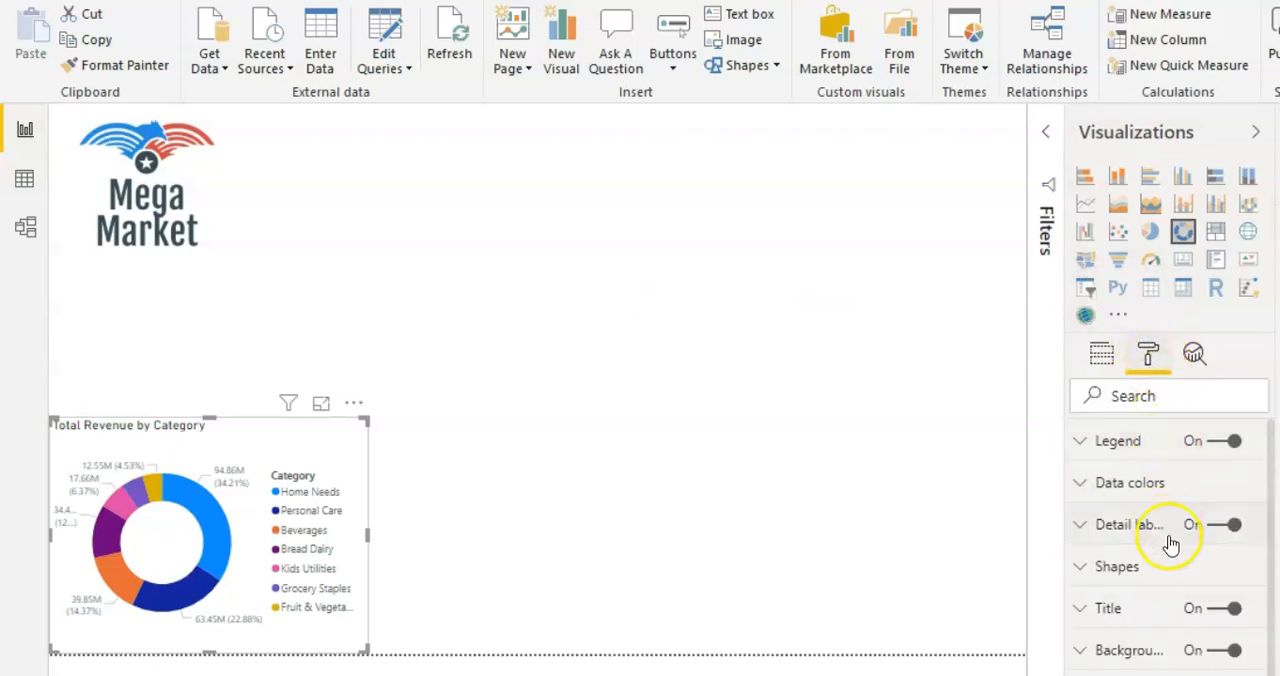
{"action": "left_click", "coordinate": [1140, 609]}
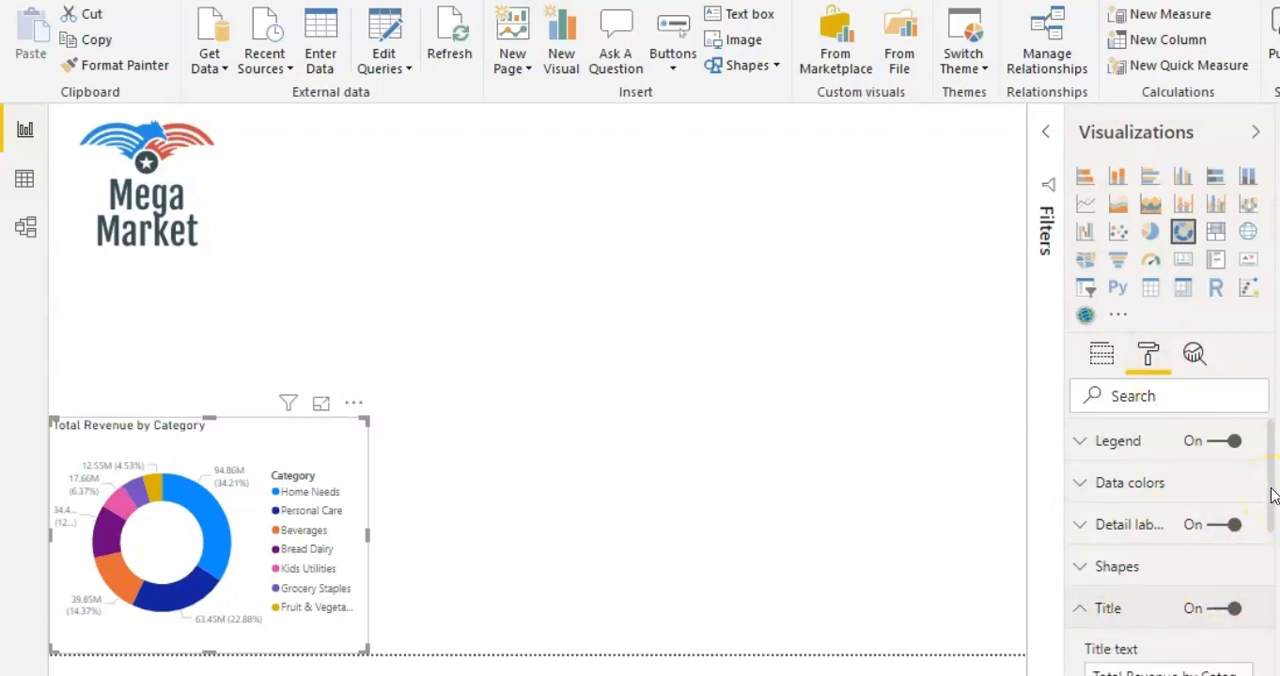
{"action": "left_click_drag", "start_coordinate": [1272, 497], "coordinate": [1266, 583]}
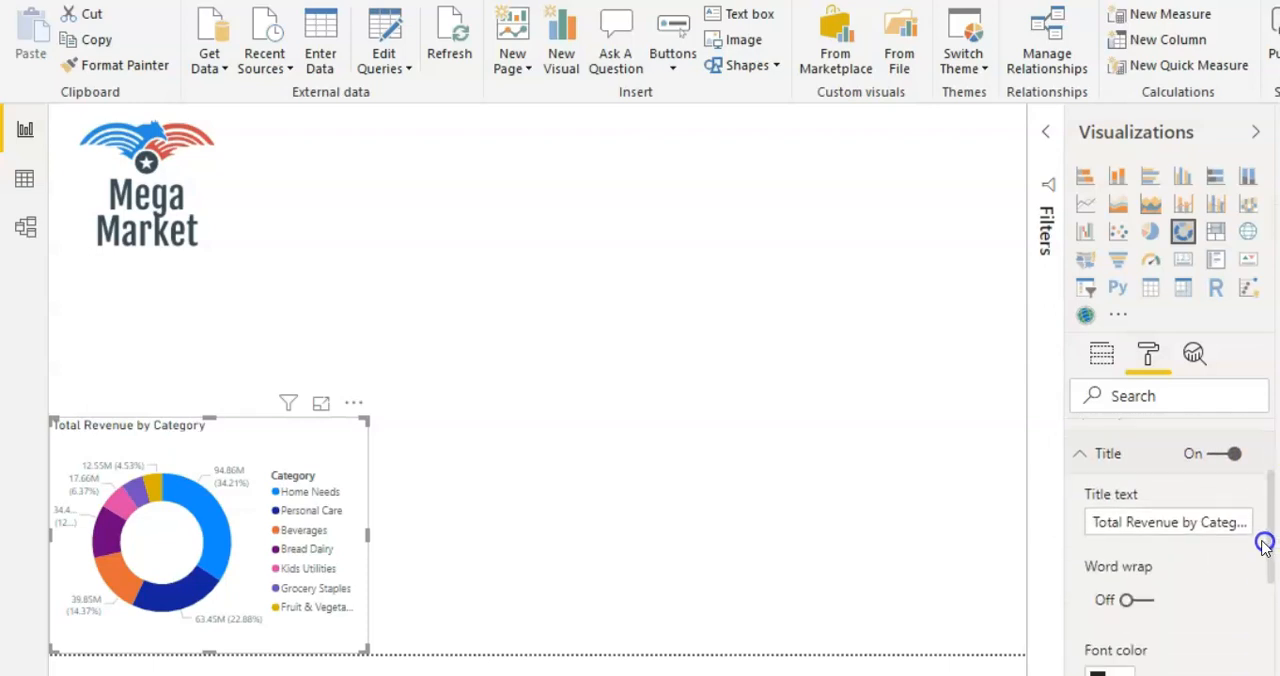
{"action": "left_click", "coordinate": [1128, 522]}
{"action": "key", "text": "BackSpace"}
{"action": "key", "text": "BackSpace"}
{"action": "key", "text": "BackSpace"}
{"action": "key", "text": "BackSpace"}
{"action": "key", "text": "BackSpace"}
{"action": "key", "text": "BackSpace"}
{"action": "left_click_drag", "start_coordinate": [1268, 523], "coordinate": [1271, 605]}
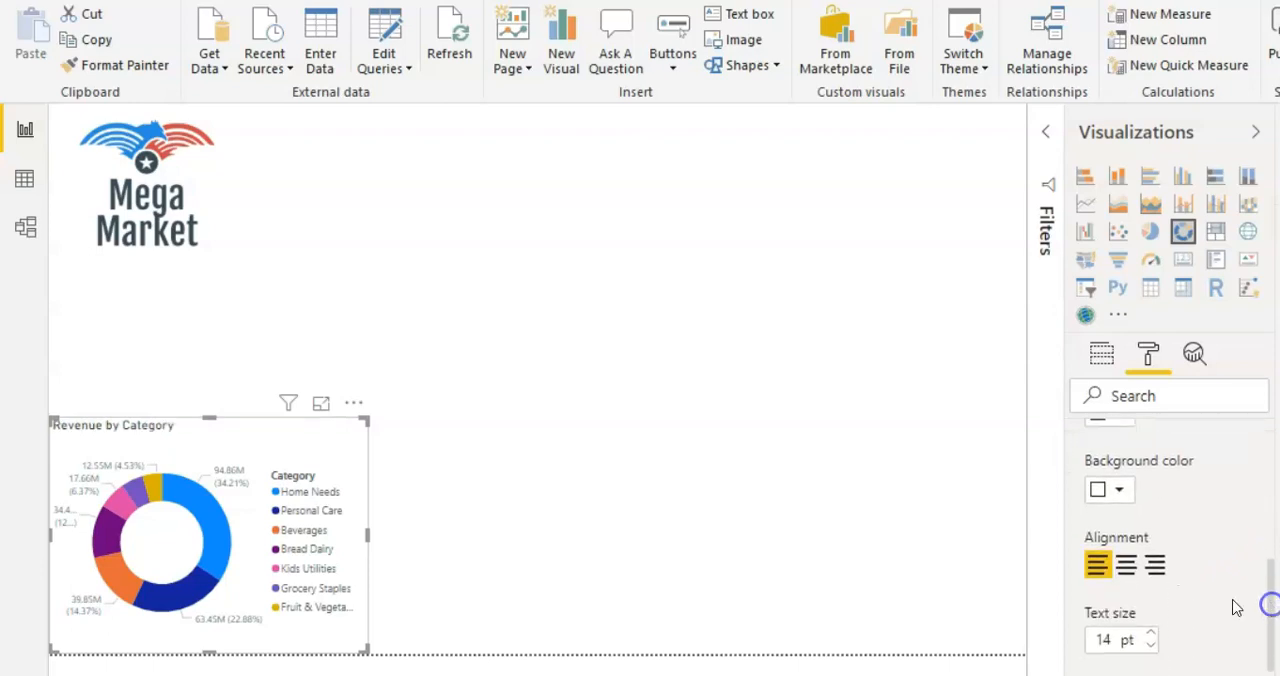
{"action": "left_click", "coordinate": [1127, 570]}
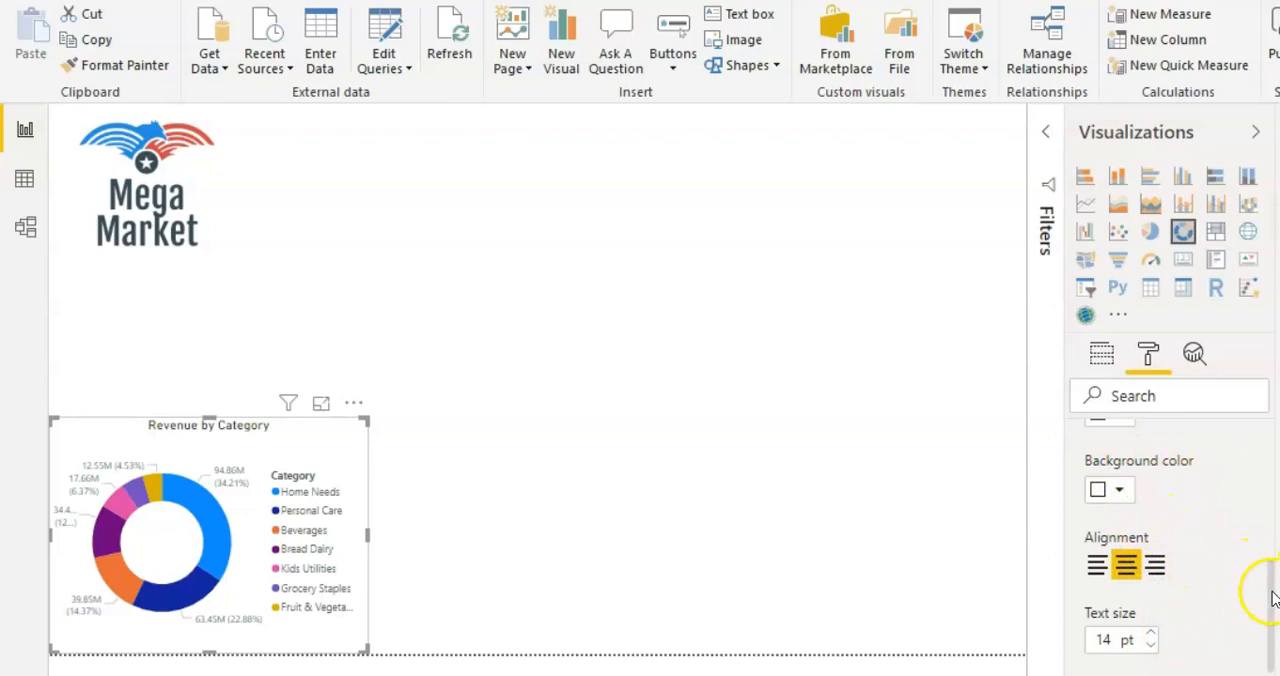
{"action": "left_click_drag", "start_coordinate": [1273, 598], "coordinate": [1274, 477]}
{"action": "left_click", "coordinate": [1140, 537]}
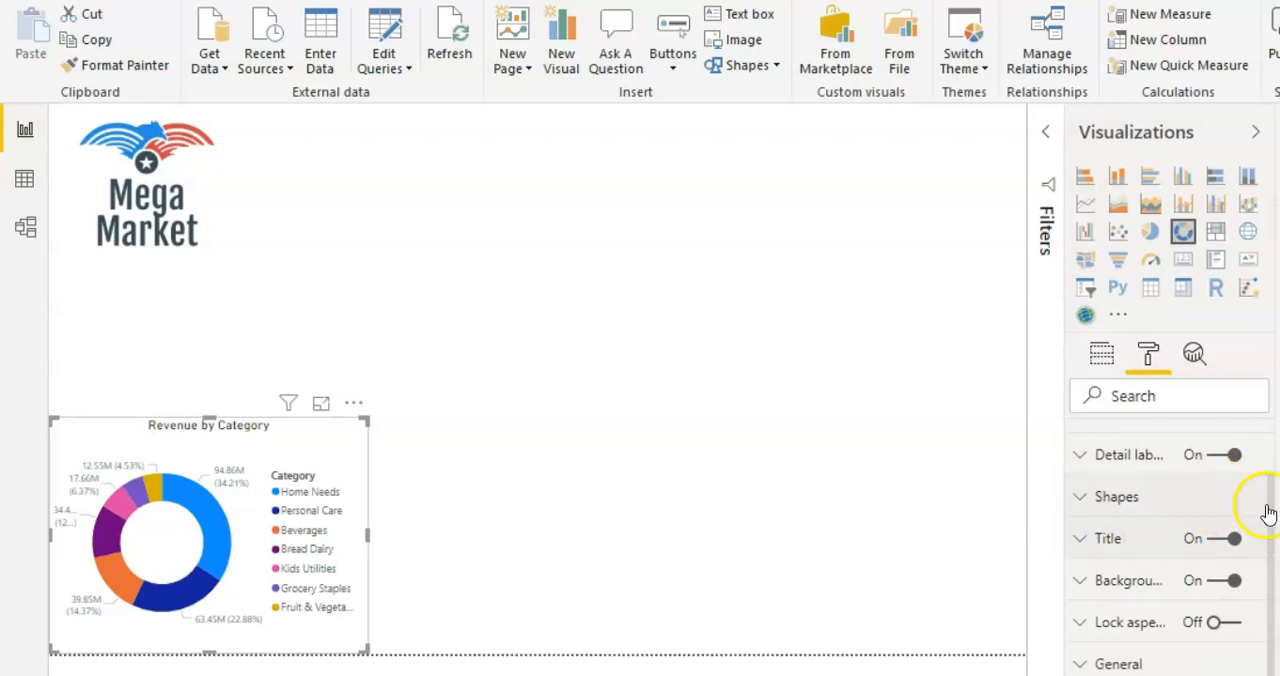
Step: Turn off the donut chart's legend and set its detail label style to "Category, percent of total"
{"action": "left_click_drag", "start_coordinate": [1272, 497], "coordinate": [1272, 432]}
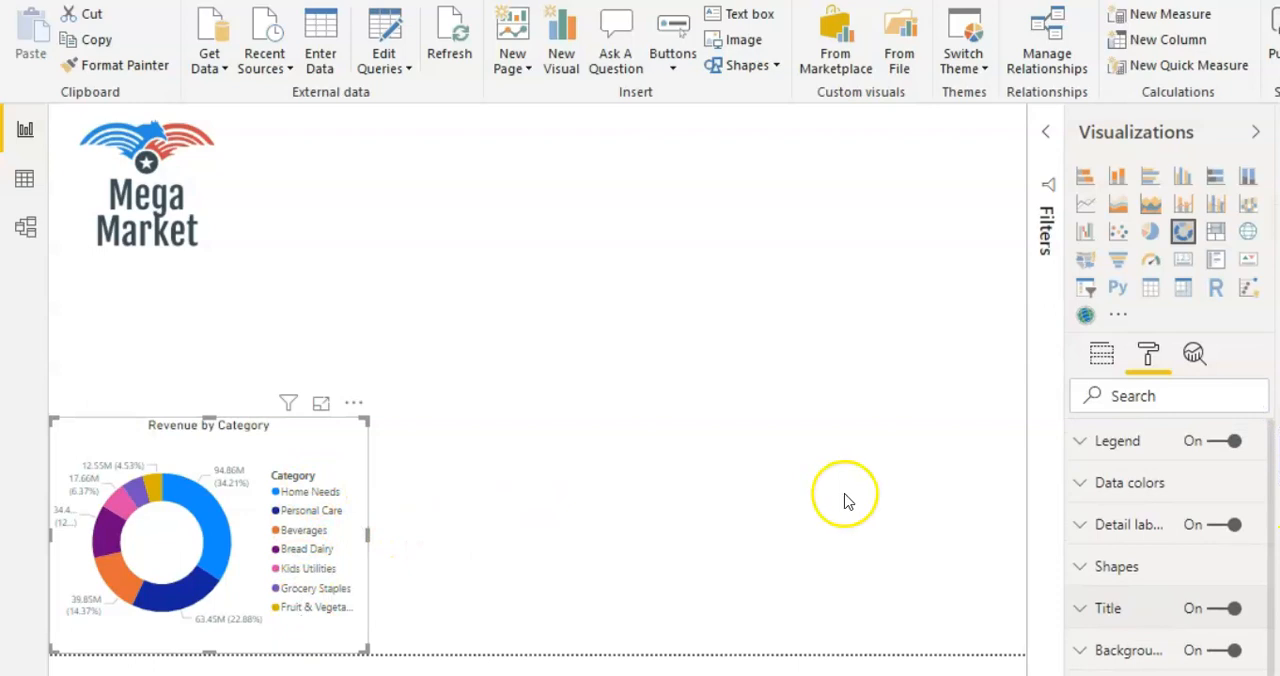
{"action": "left_click", "coordinate": [1220, 441]}
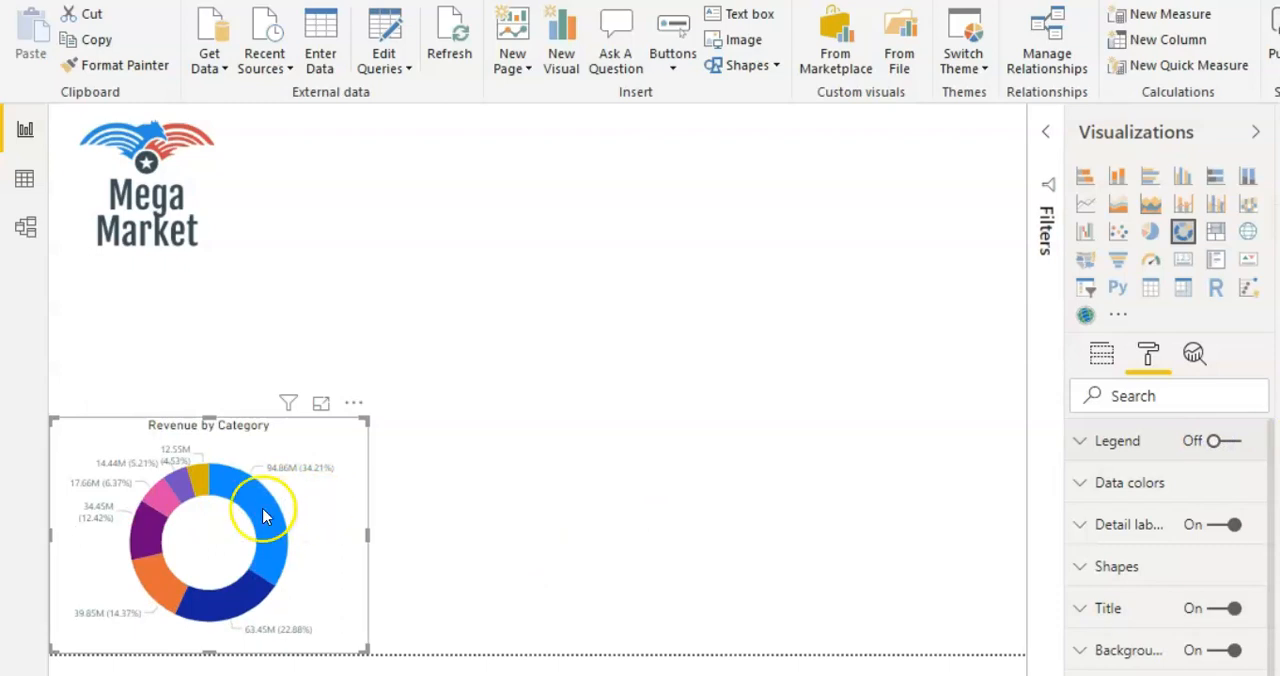
{"action": "mouse_move", "coordinate": [276, 520]}
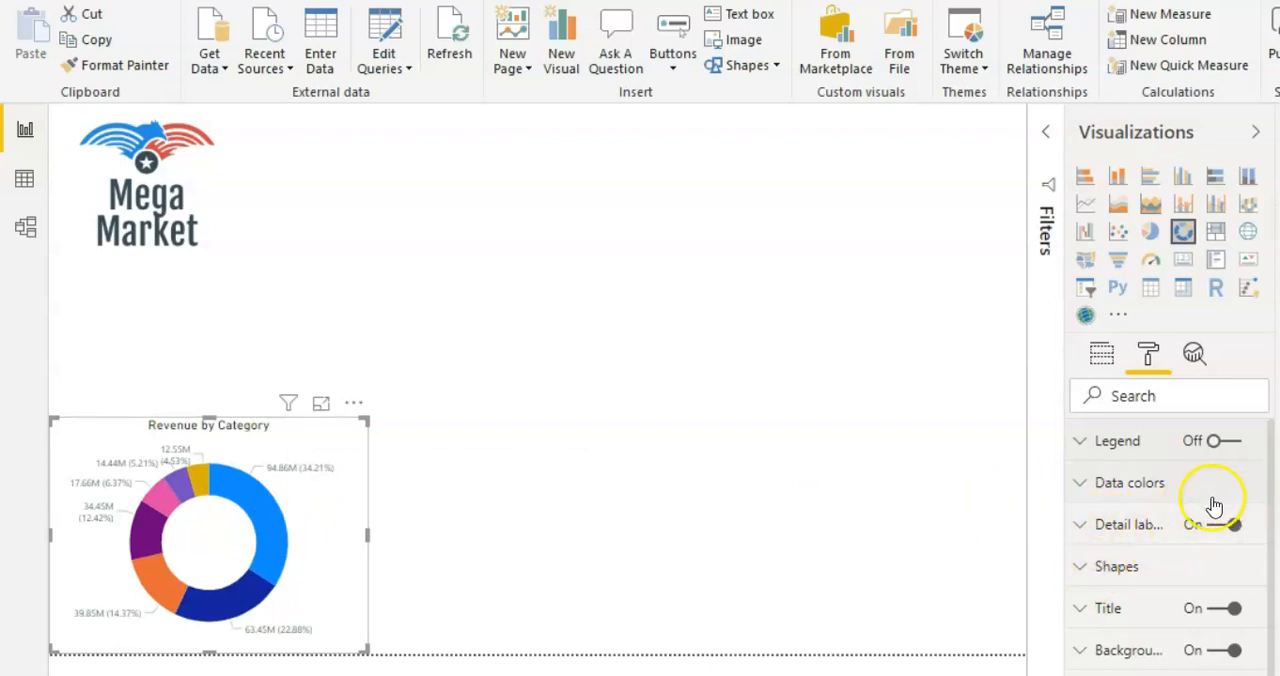
{"action": "left_click", "coordinate": [1153, 528]}
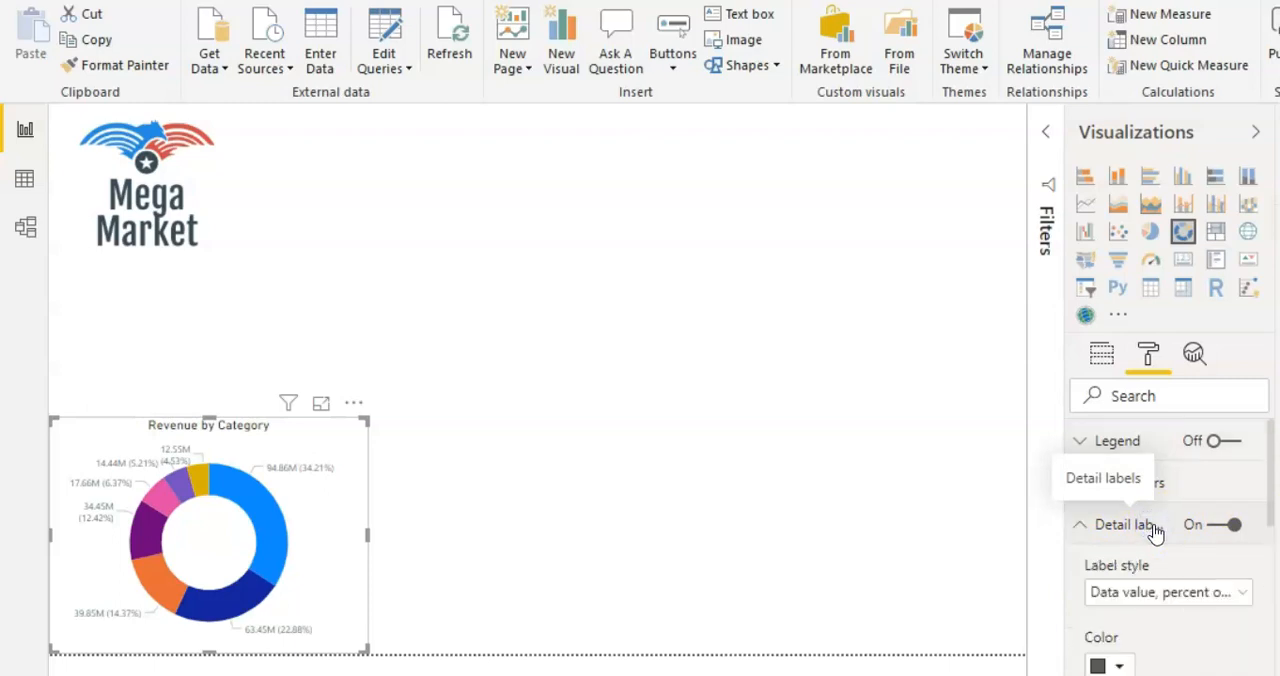
{"action": "left_click", "coordinate": [1243, 592]}
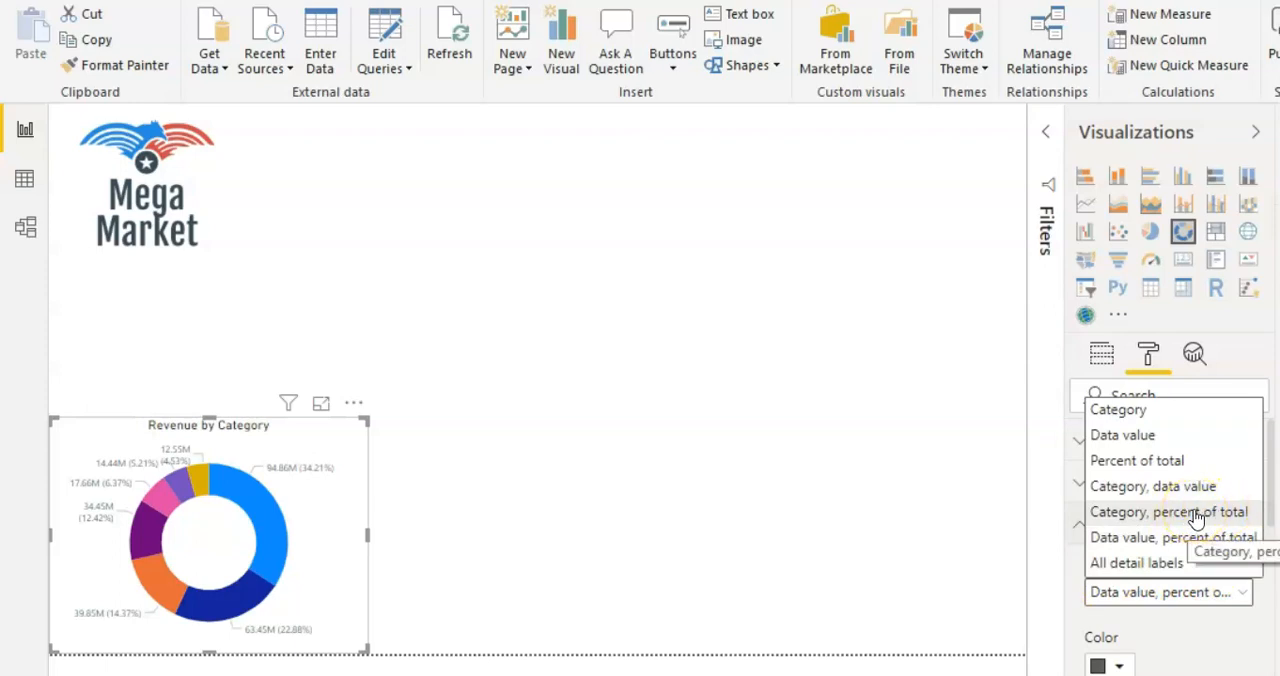
{"action": "left_click", "coordinate": [1197, 513]}
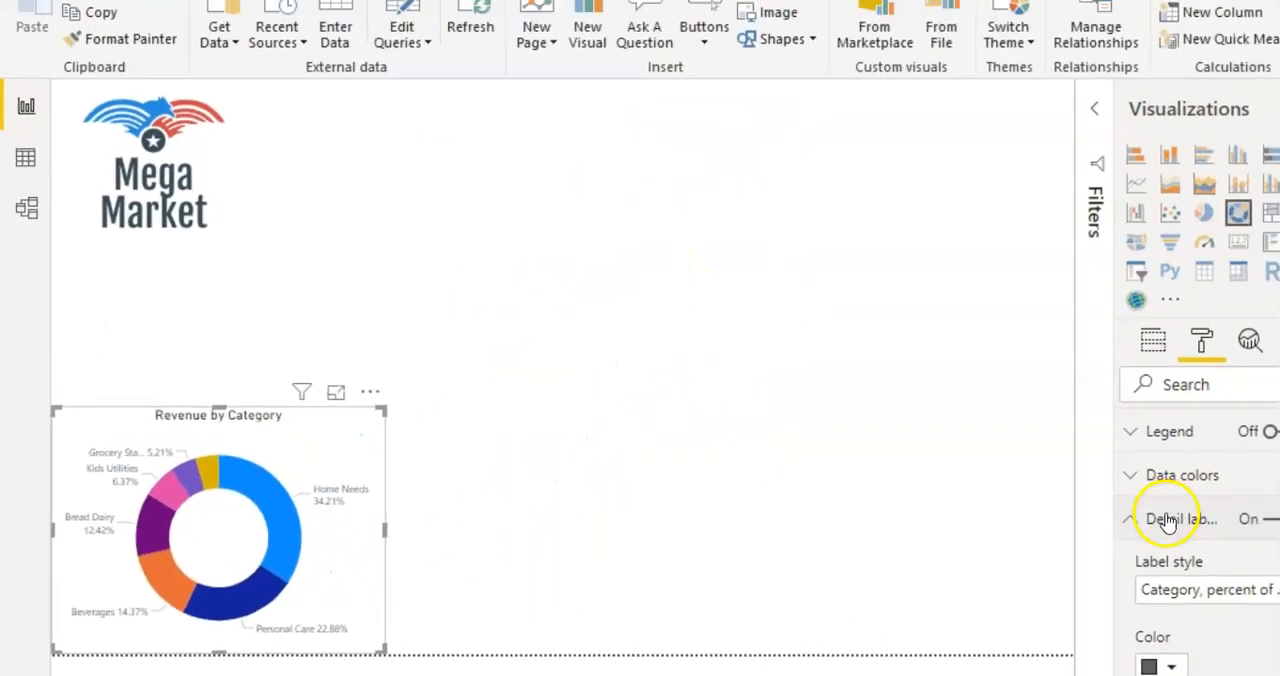
{"action": "left_click", "coordinate": [1115, 526]}
{"action": "left_click", "coordinate": [525, 500]}
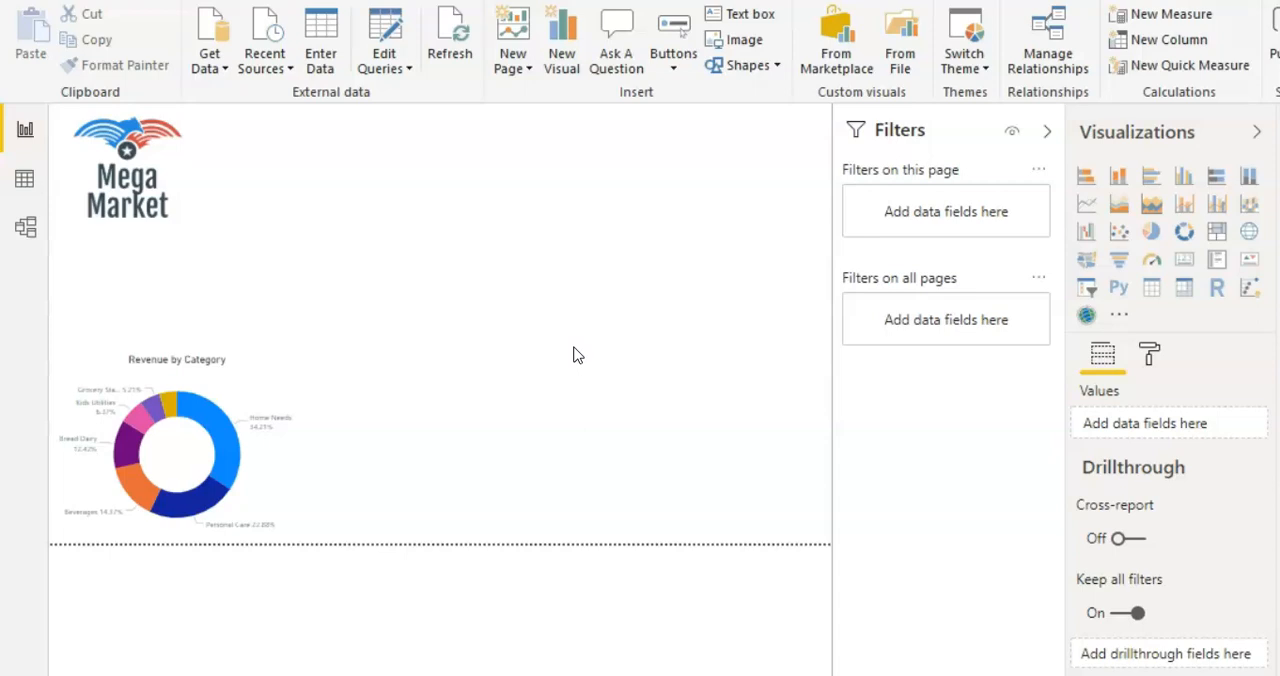
Step: Add a matrix visual, place it to the right of the logo and enlarge it to fill the empty area
{"action": "left_click", "coordinate": [1181, 292]}
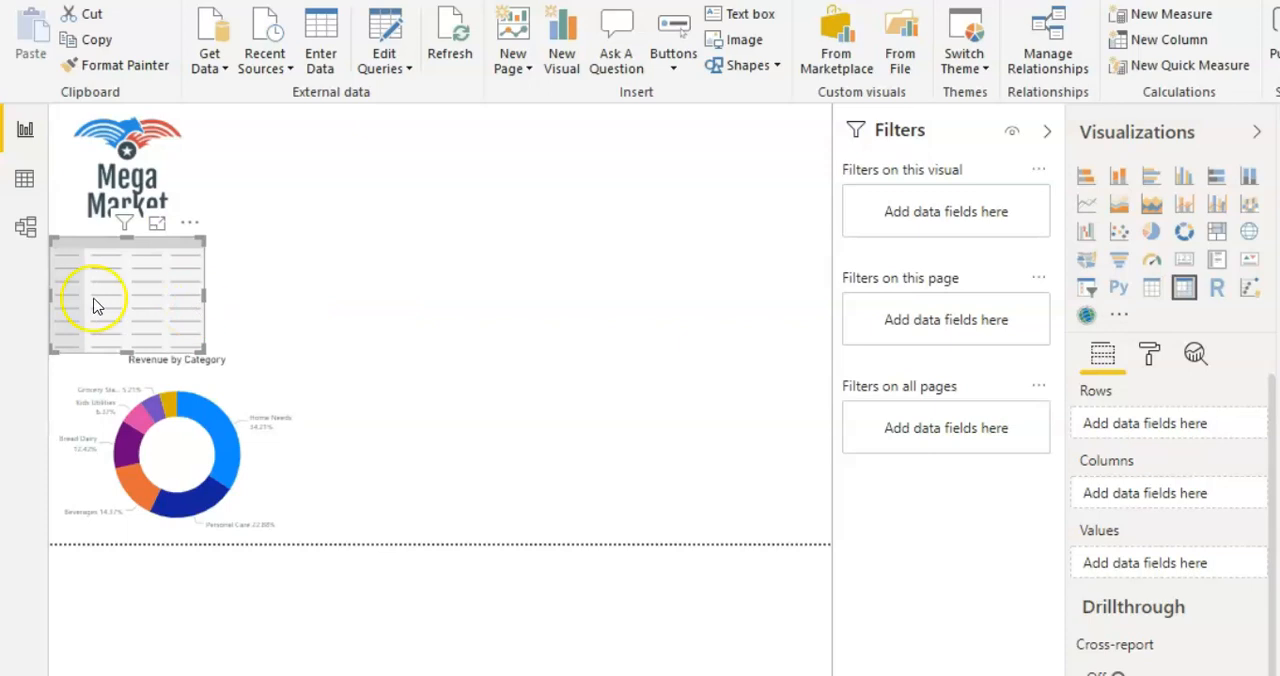
{"action": "left_click_drag", "start_coordinate": [87, 305], "coordinate": [372, 176]}
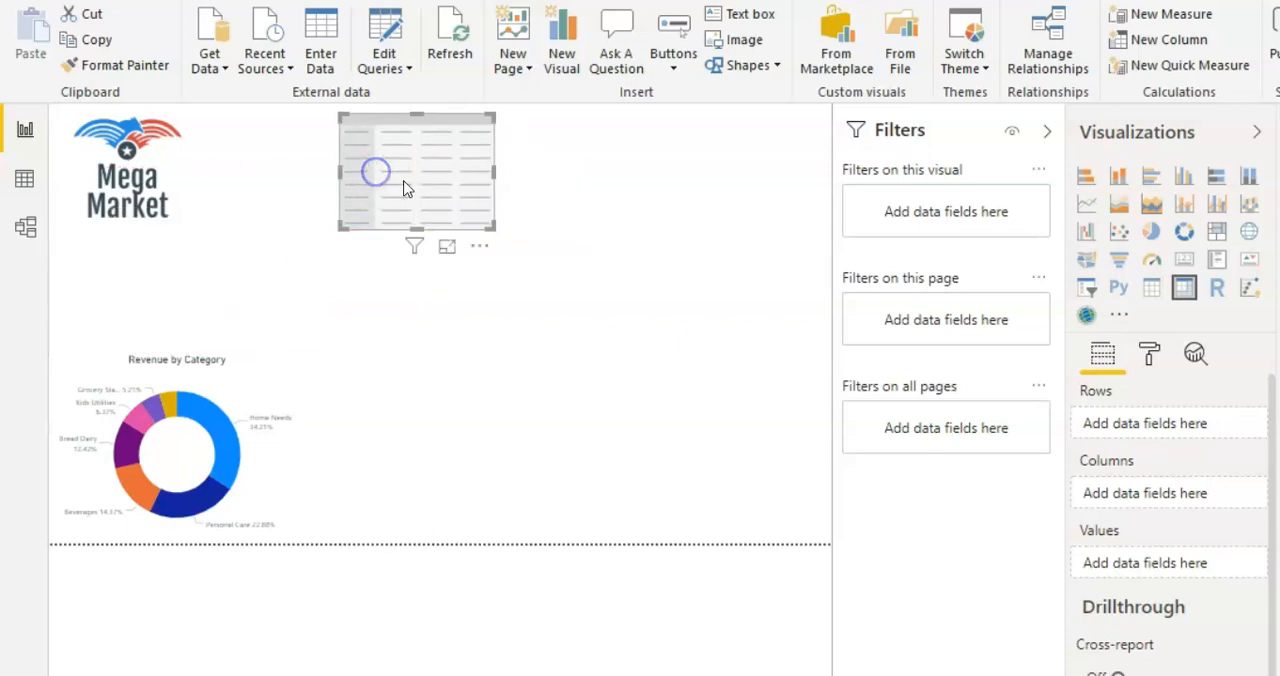
{"action": "left_click_drag", "start_coordinate": [491, 224], "coordinate": [746, 451]}
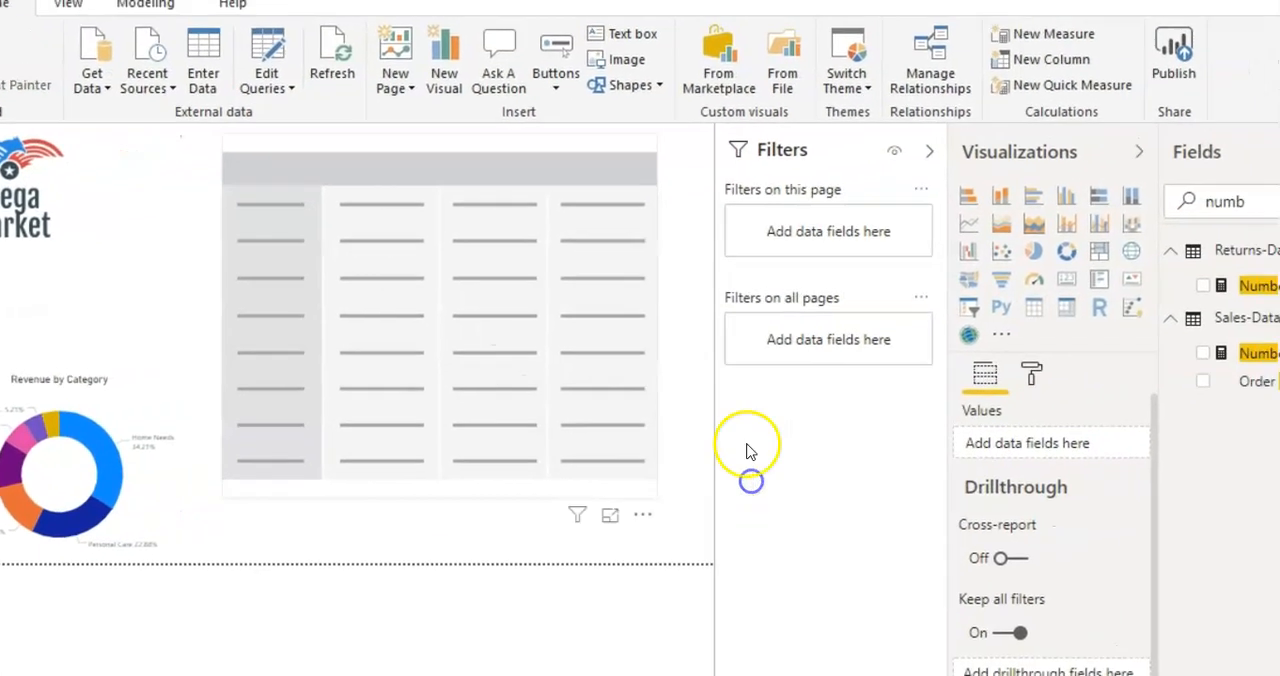
Step: Search the fields for "produ" and add ProductName to the matrix rows
{"action": "left_click_drag", "start_coordinate": [1106, 228], "coordinate": [1000, 240]}
{"action": "type", "text": "produ"}
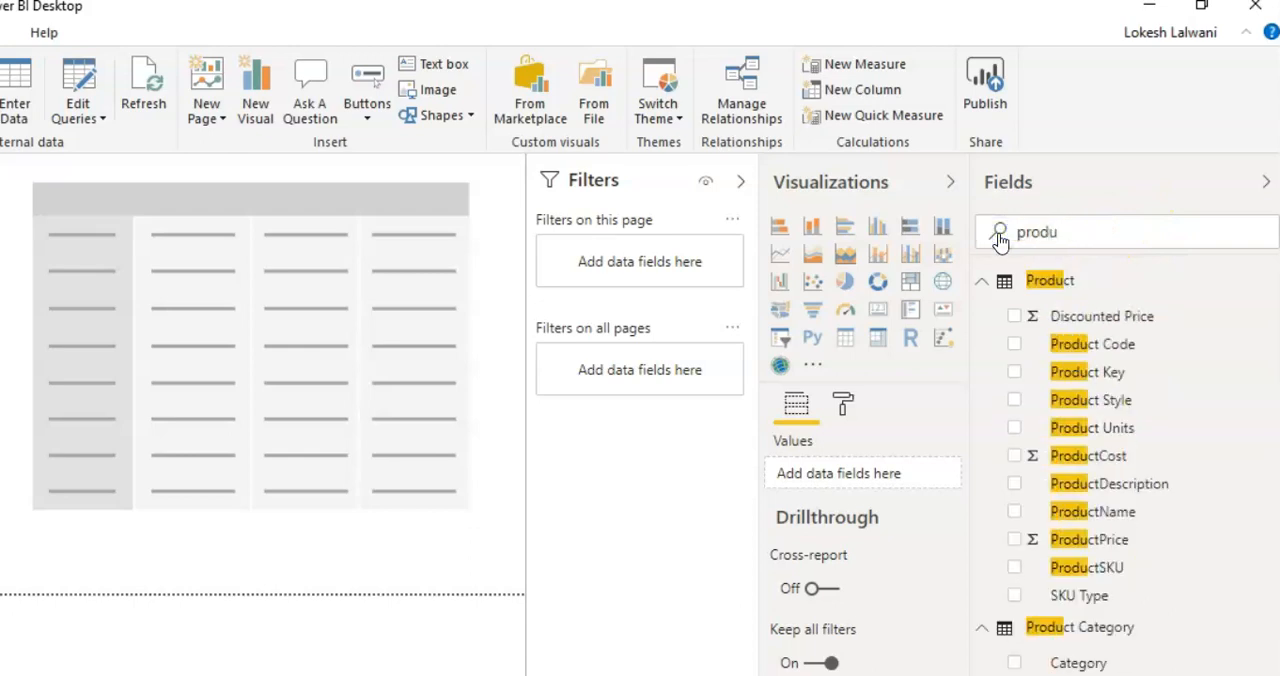
{"action": "left_click_drag", "start_coordinate": [1125, 522], "coordinate": [281, 392]}
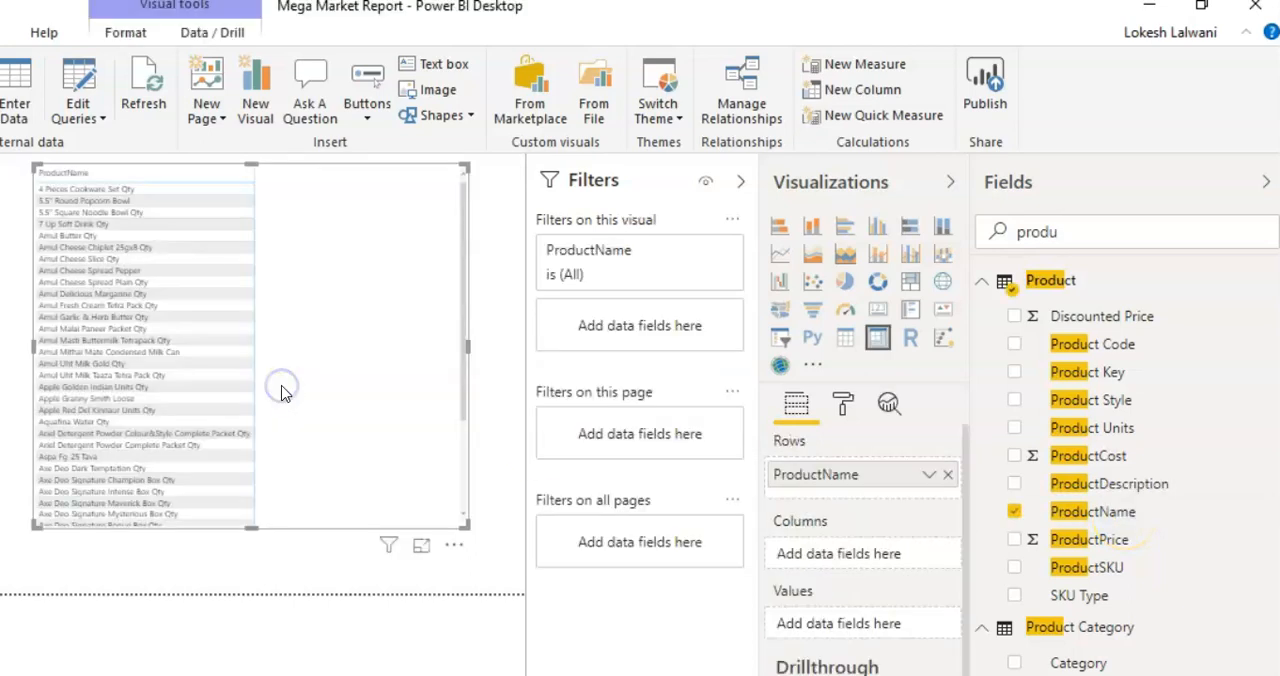
Step: Search the fields for "rev" and add Total Revenue to the matrix values
{"action": "left_click", "coordinate": [1089, 232]}
{"action": "key", "text": "BackSpace"}
{"action": "key", "text": "BackSpace"}
{"action": "key", "text": "BackSpace"}
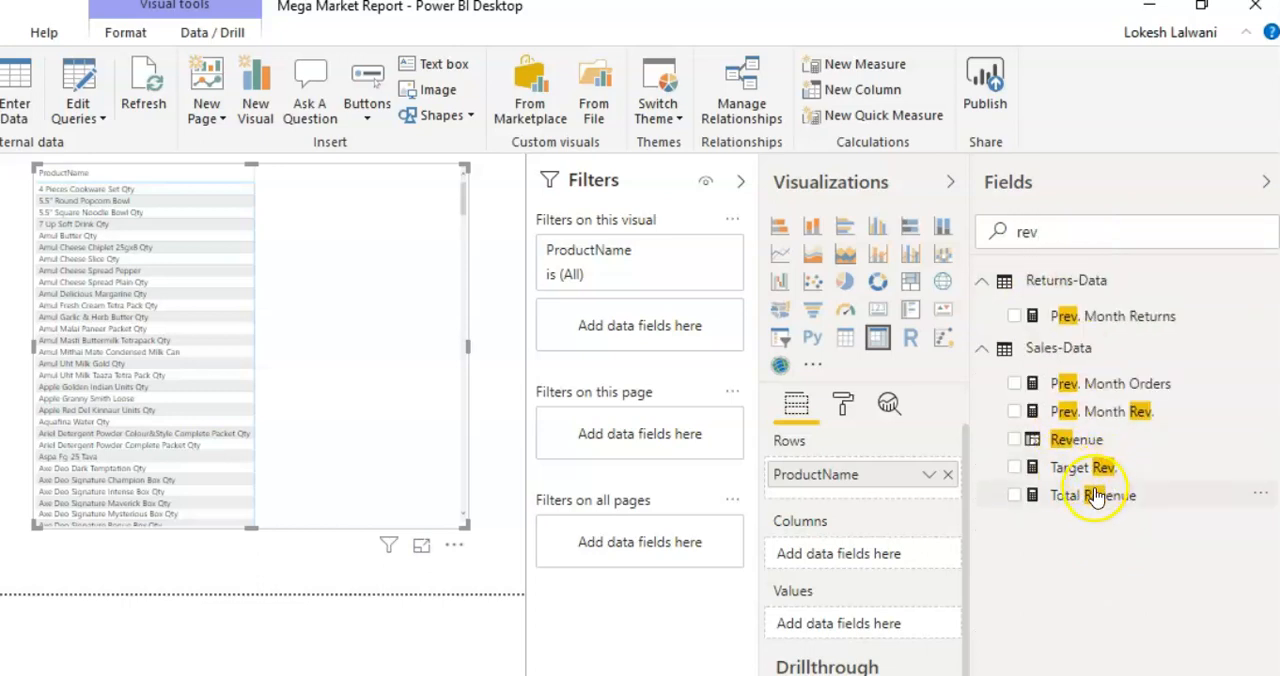
{"action": "left_click_drag", "start_coordinate": [1092, 503], "coordinate": [878, 634]}
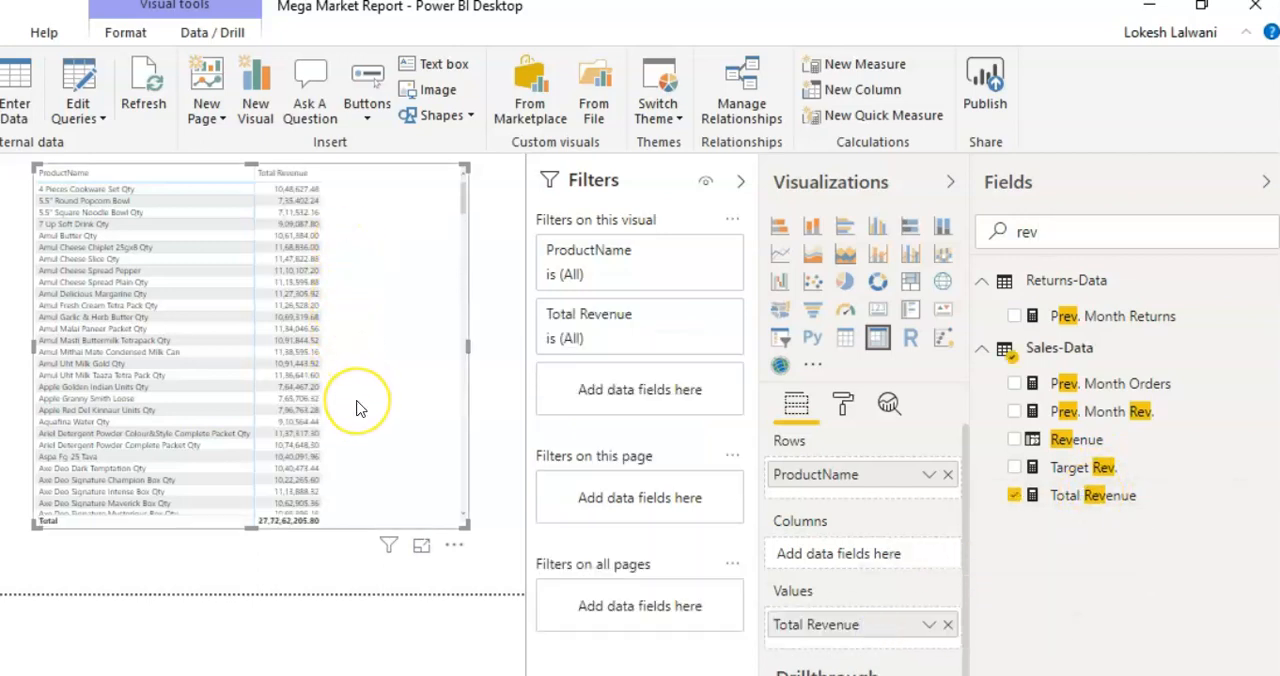
Step: Search the fields for "produ" and add ProductName as an additional filter on the matrix visual
{"action": "left_click", "coordinate": [995, 232]}
{"action": "type", "text": "produ"}
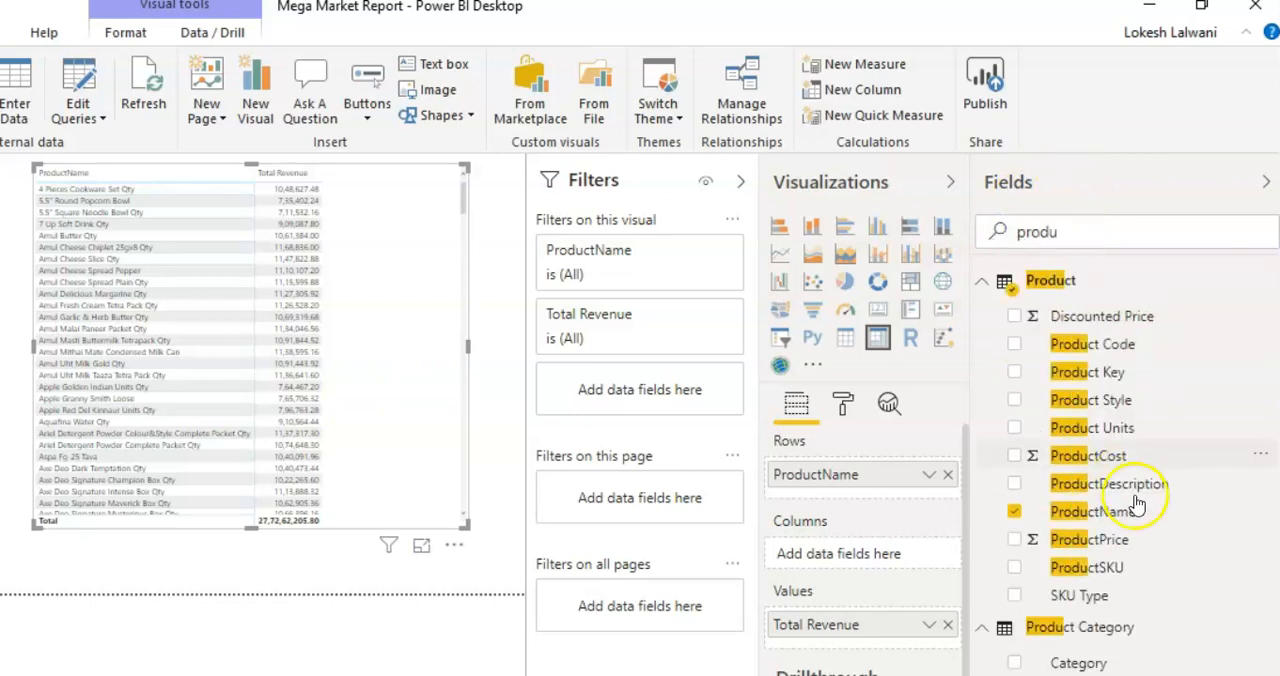
{"action": "left_click_drag", "start_coordinate": [1125, 521], "coordinate": [705, 402]}
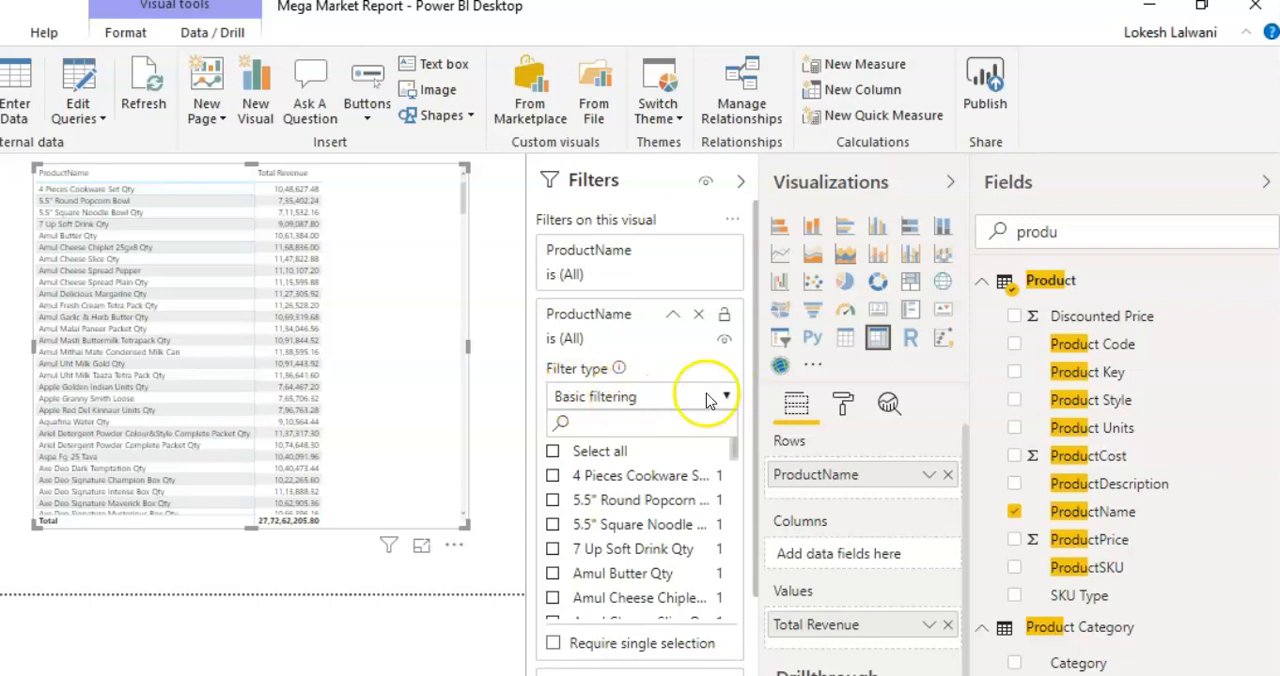
Step: Change the added ProductName filter's type to Top N and set it to show the top 5 items
{"action": "left_click", "coordinate": [727, 398]}
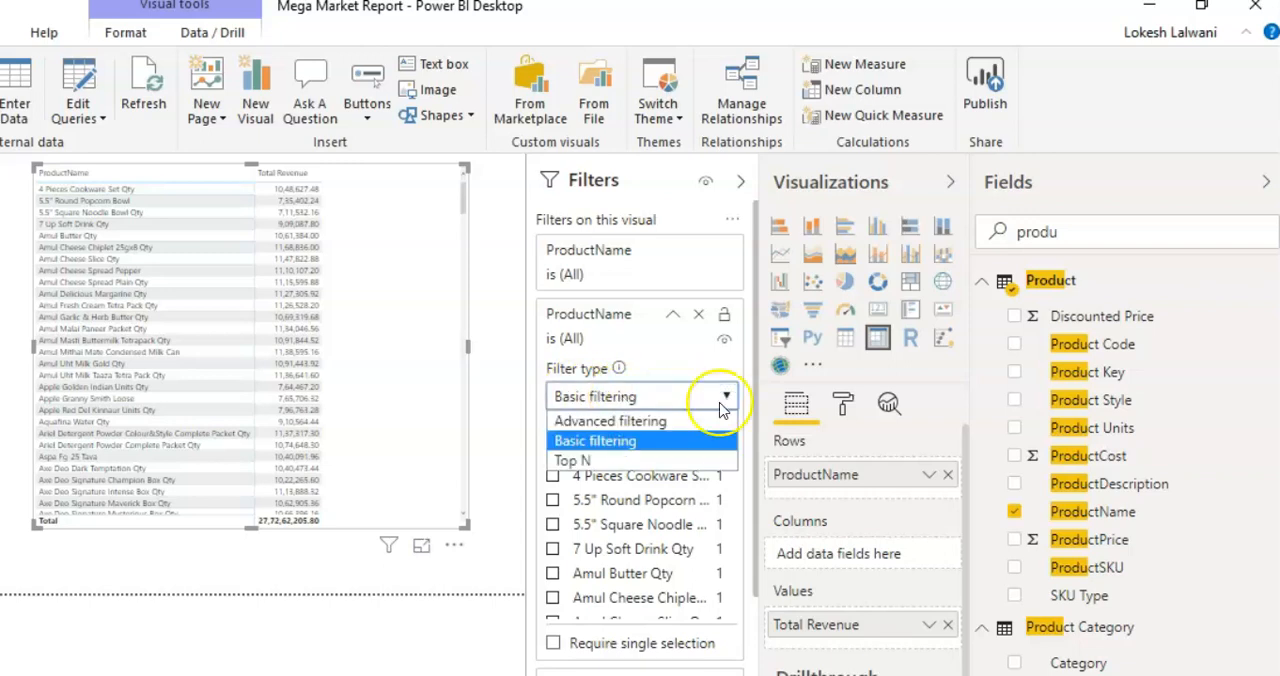
{"action": "left_click", "coordinate": [627, 462]}
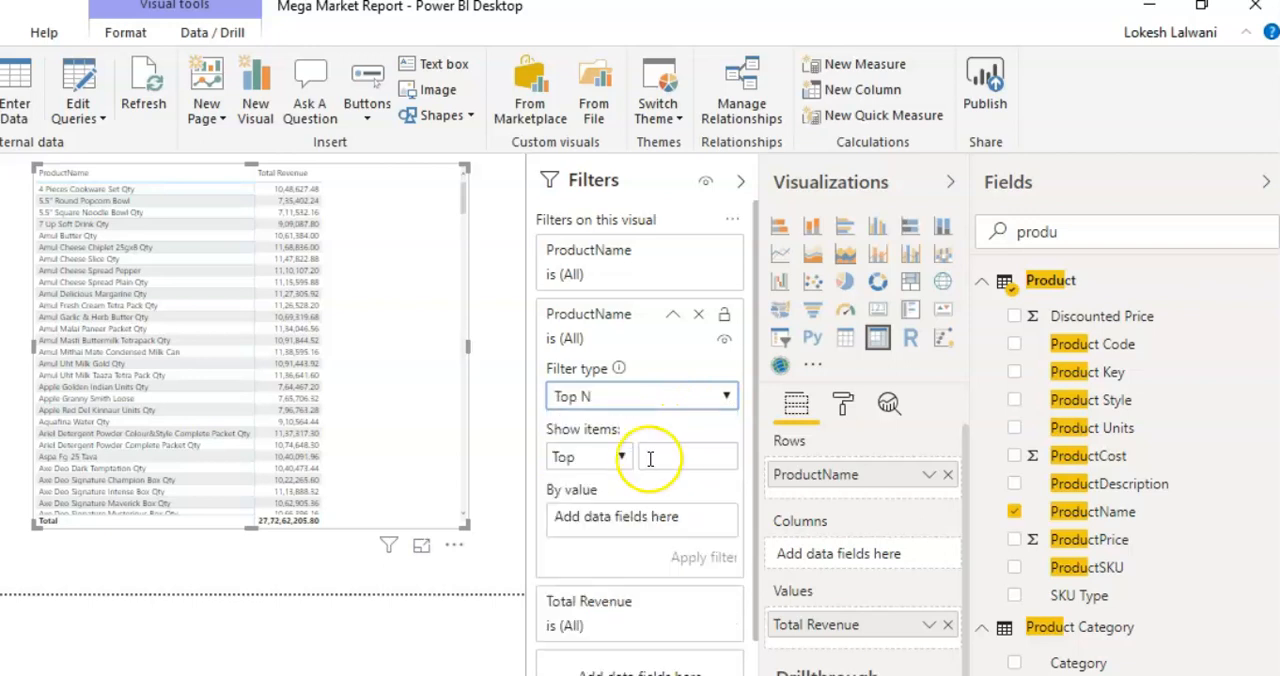
{"action": "left_click", "coordinate": [620, 457]}
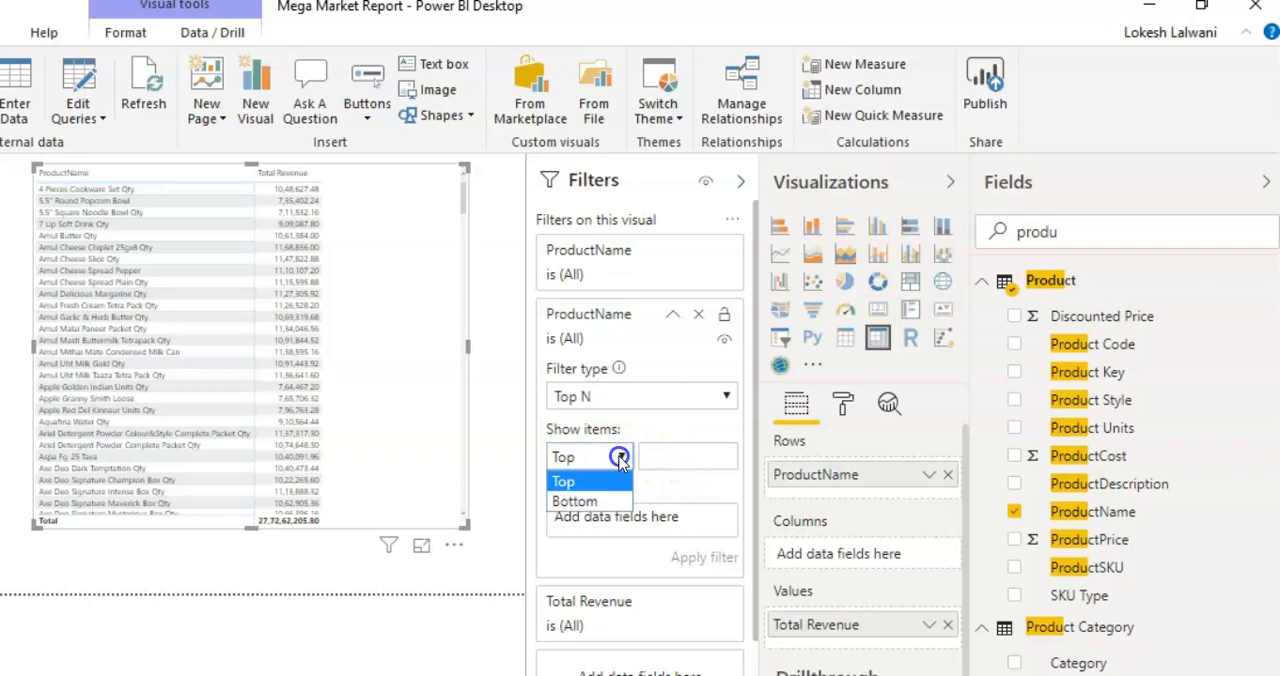
{"action": "left_click", "coordinate": [620, 457]}
{"action": "left_click", "coordinate": [664, 457]}
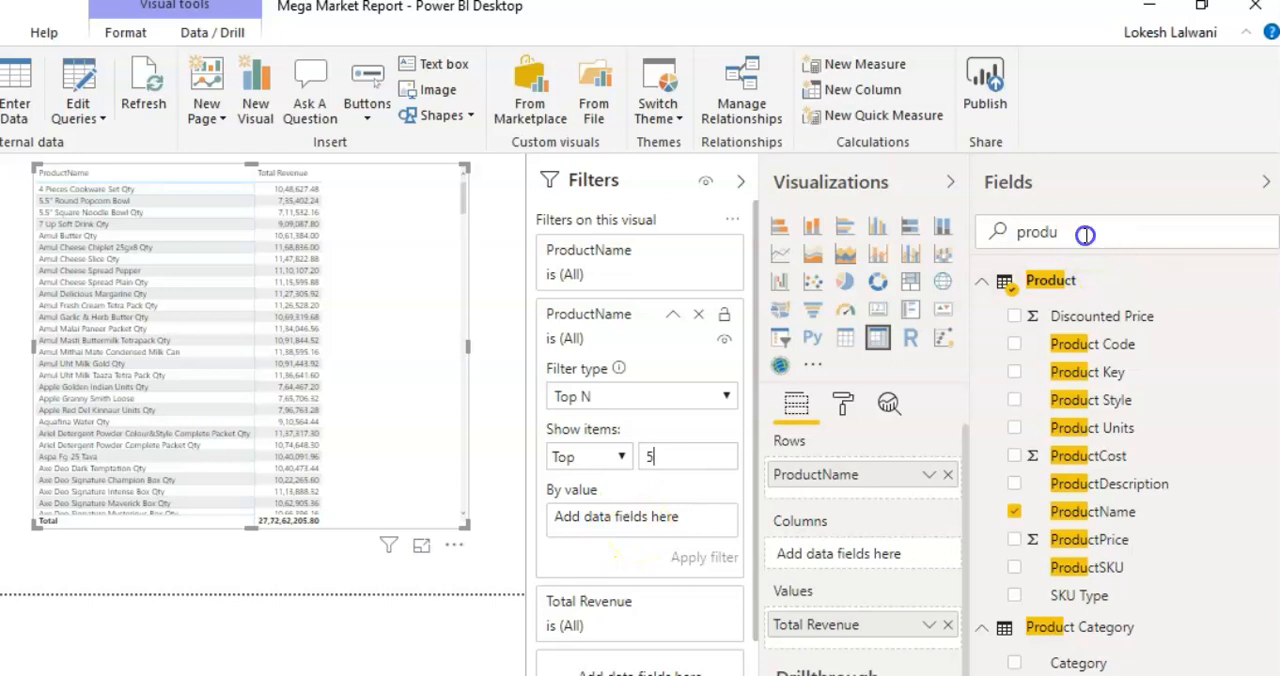
Step: Search the fields for "rev", rank the Top N filter by Total Revenue, apply it and collapse the filters pane
{"action": "left_click_drag", "start_coordinate": [1086, 235], "coordinate": [937, 246]}
{"action": "type", "text": "rev"}
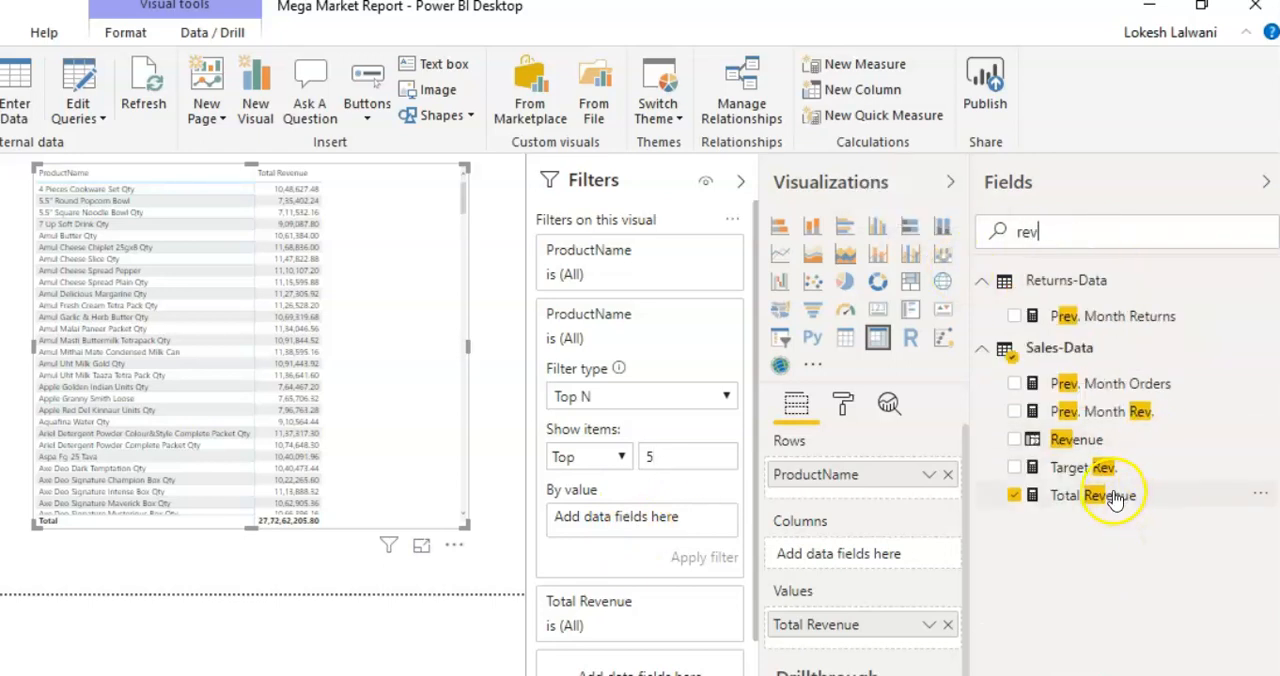
{"action": "left_click_drag", "start_coordinate": [1115, 500], "coordinate": [677, 522]}
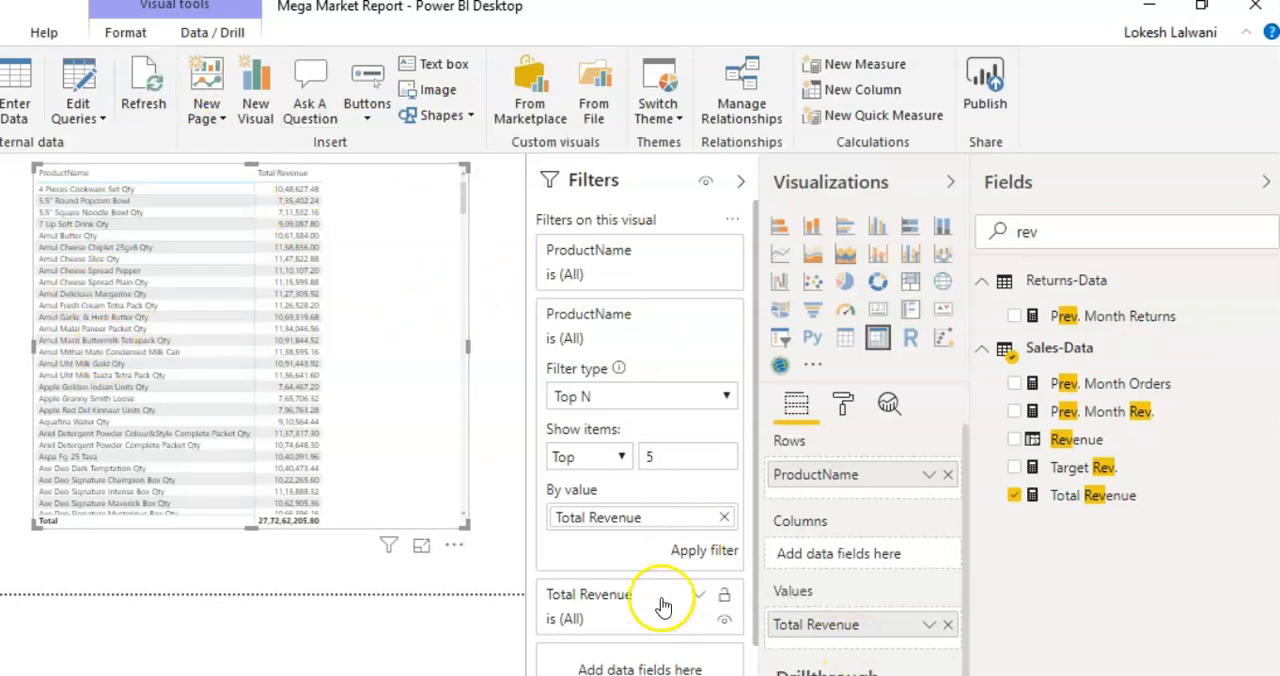
{"action": "left_click", "coordinate": [700, 560]}
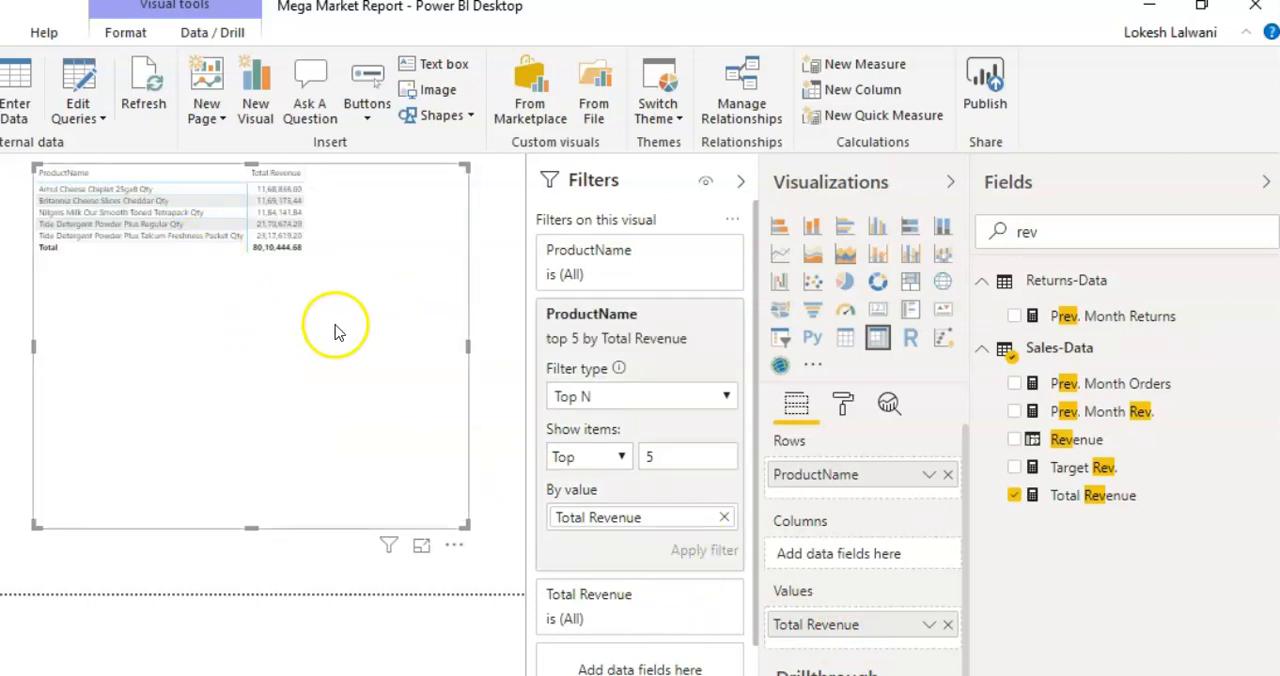
{"action": "left_click", "coordinate": [741, 182]}
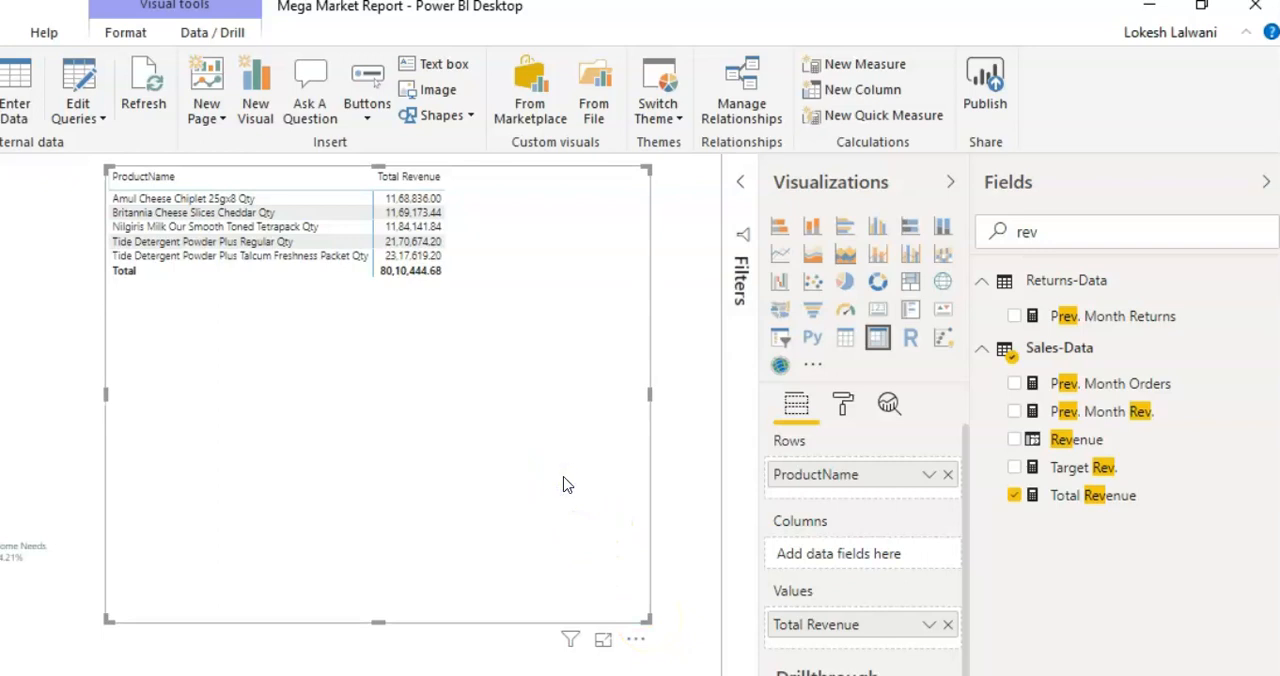
Step: Turn on the matrix's title, set its text to "Top 5 Products by Revenue" and center it
{"action": "left_click", "coordinate": [534, 435]}
{"action": "left_click", "coordinate": [842, 403]}
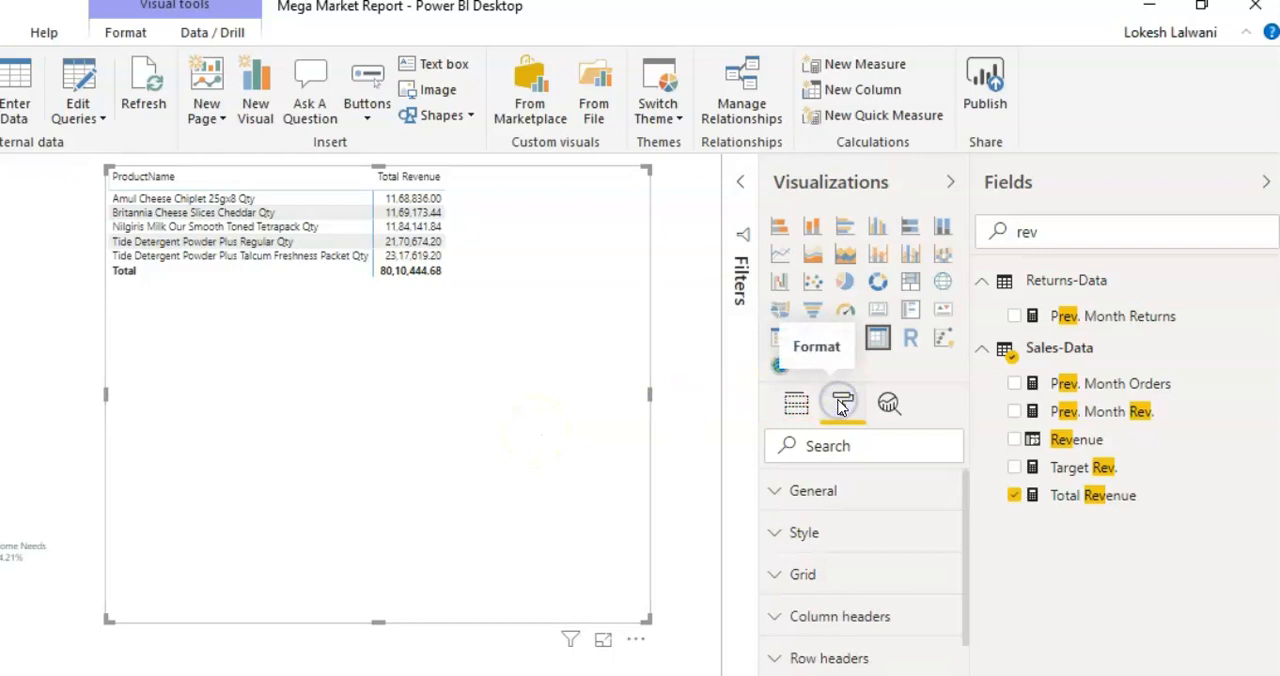
{"action": "left_click", "coordinate": [846, 401]}
{"action": "left_click", "coordinate": [904, 451]}
{"action": "type", "text": "tit"}
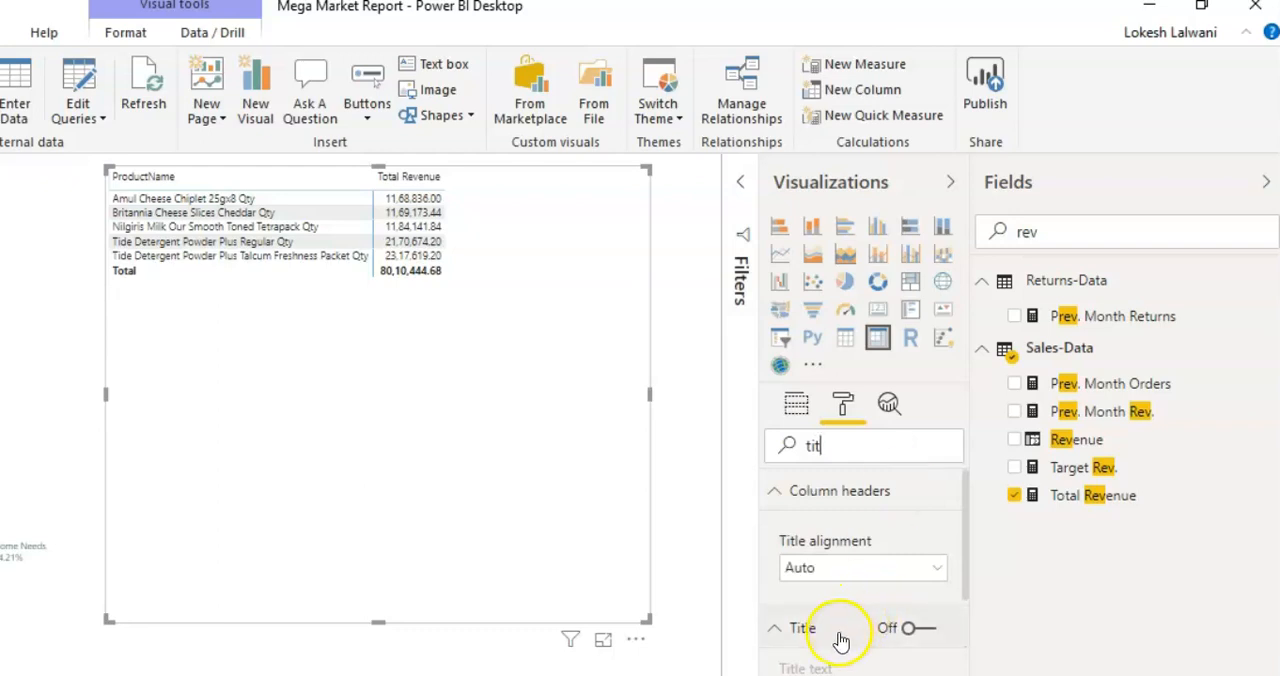
{"action": "left_click", "coordinate": [912, 629]}
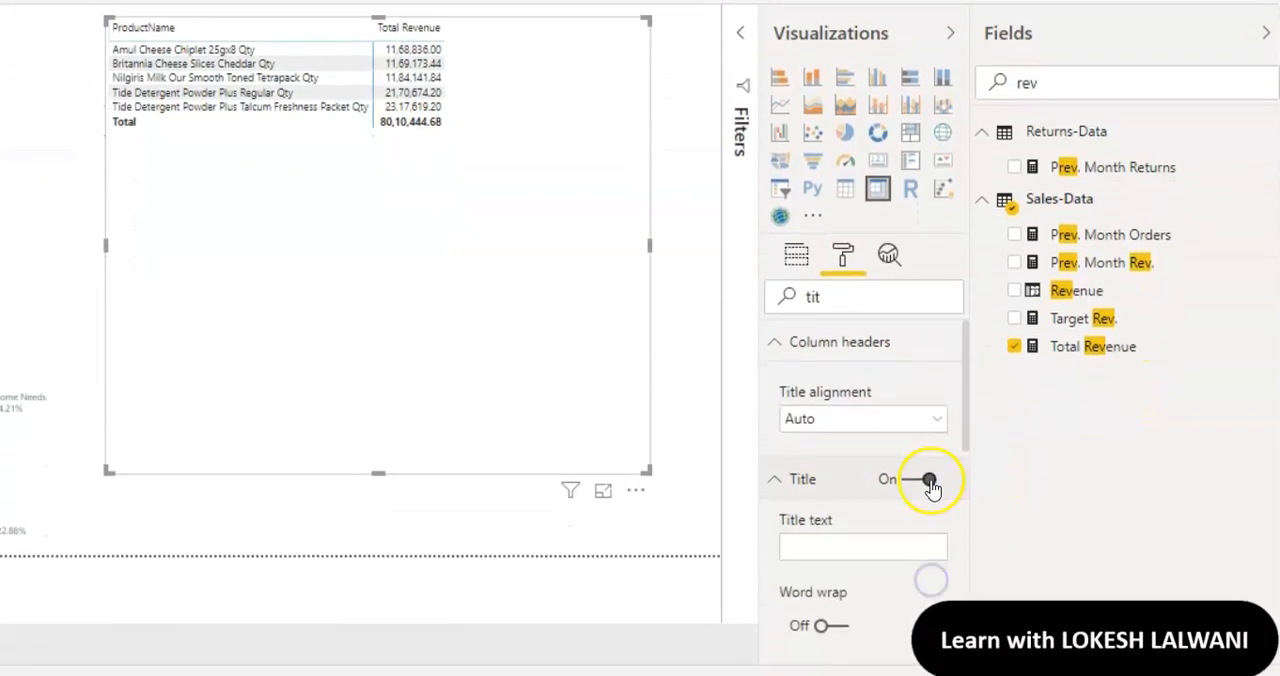
{"action": "left_click", "coordinate": [881, 541]}
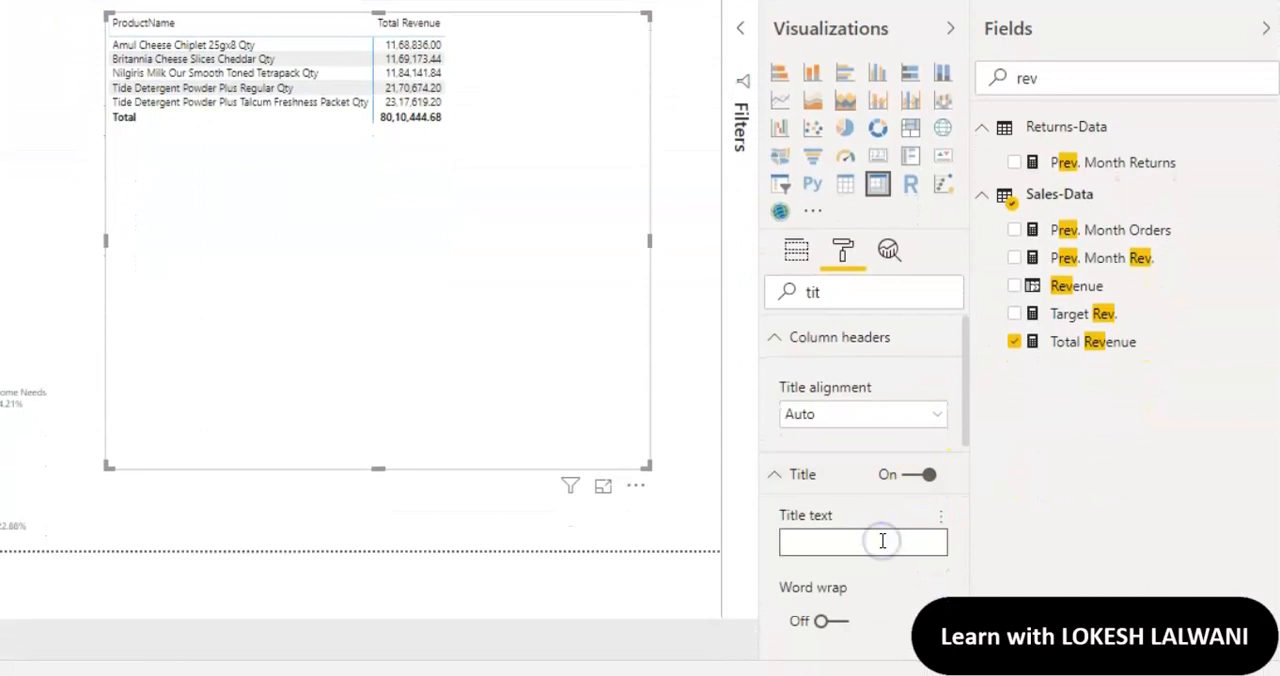
{"action": "type", "text": "Top 5 Products"}
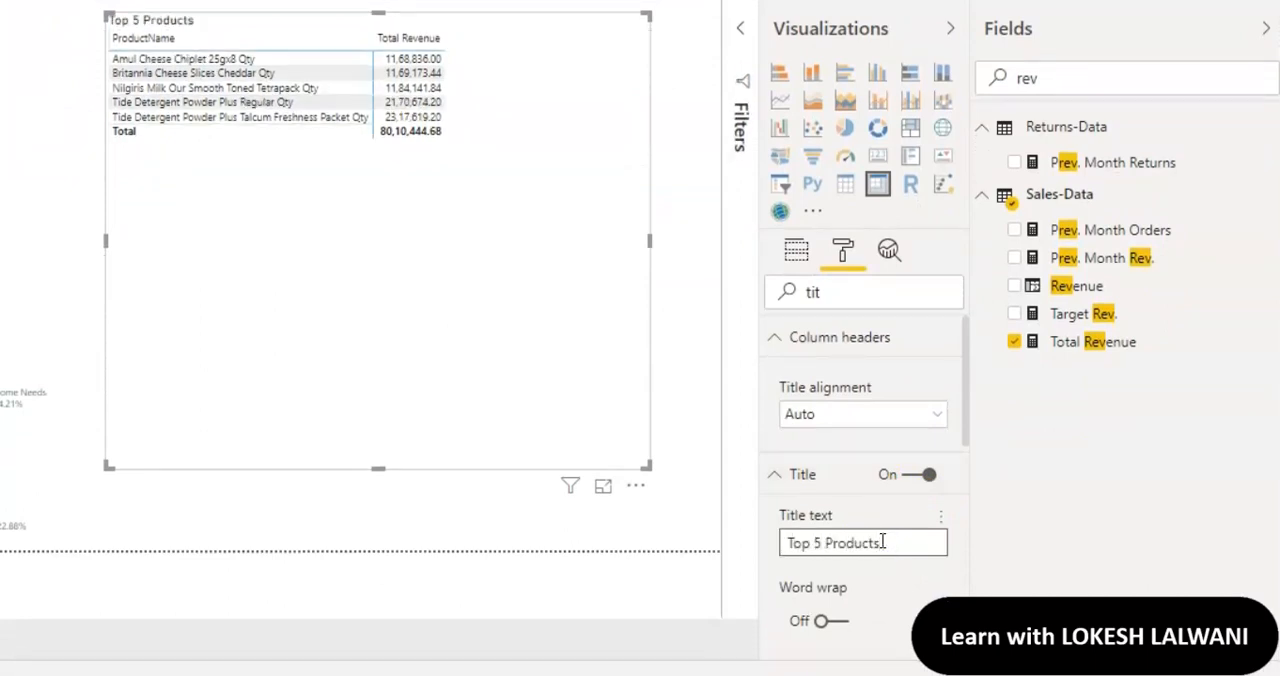
{"action": "type", "text": " by Revenue"}
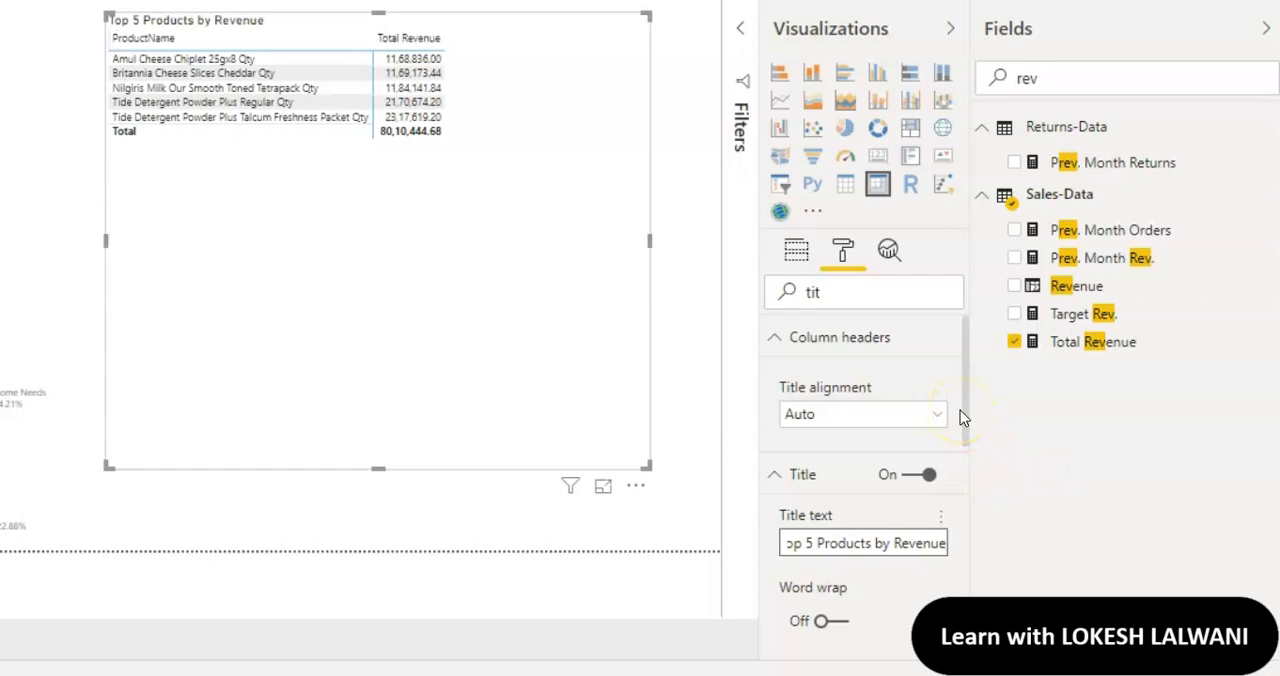
{"action": "left_click_drag", "start_coordinate": [966, 390], "coordinate": [965, 517]}
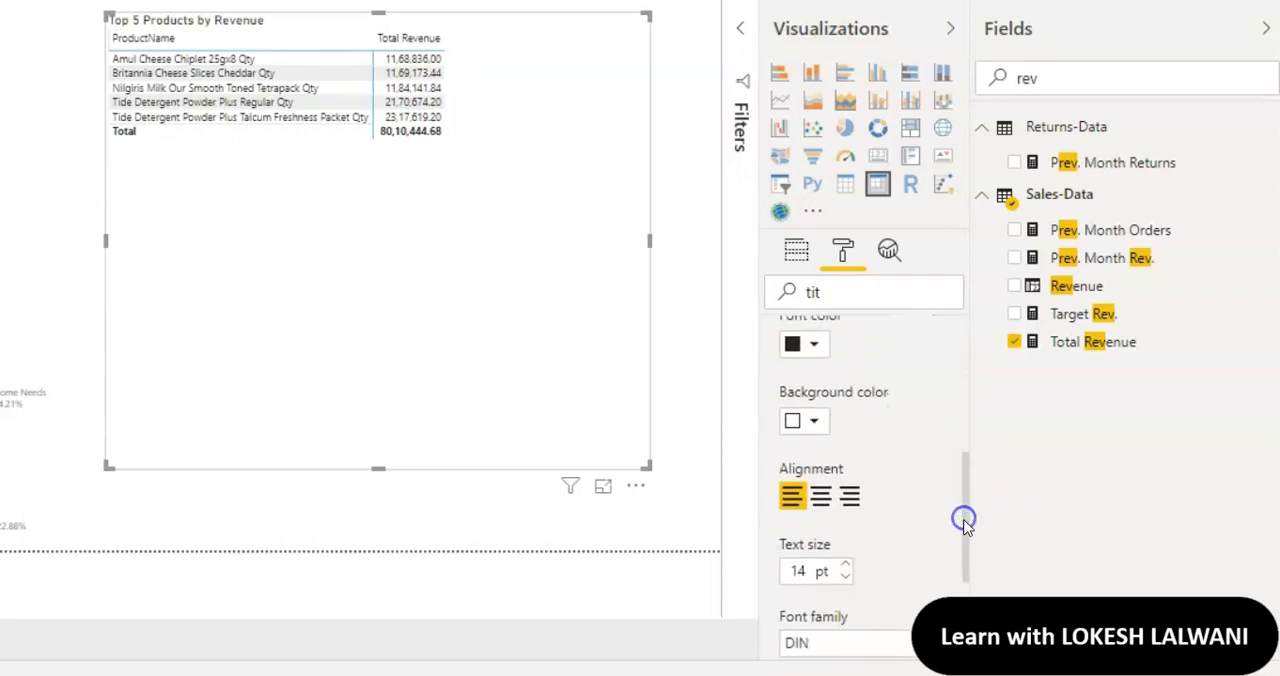
{"action": "left_click", "coordinate": [820, 500]}
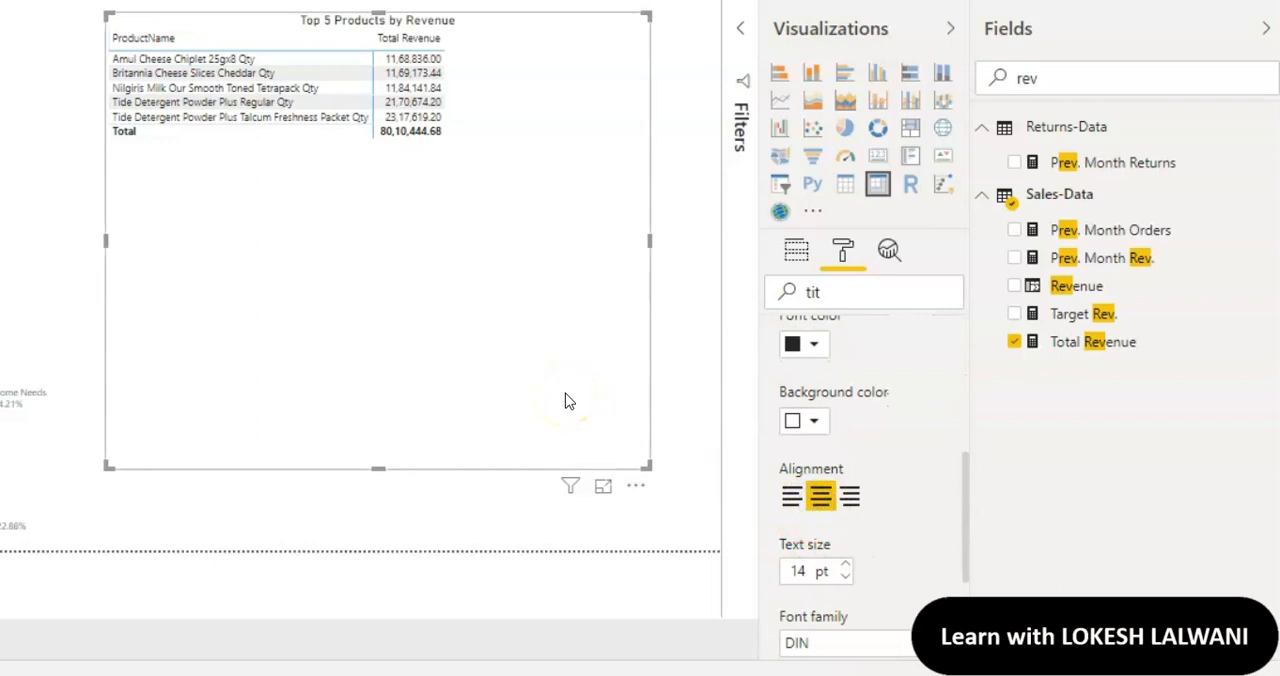
Step: Shrink the matrix to fit its rows and place it between the logo and the donut chart
{"action": "left_click_drag", "start_coordinate": [645, 467], "coordinate": [449, 150]}
{"action": "left_click_drag", "start_coordinate": [744, 182], "coordinate": [368, 326]}
{"action": "left_click", "coordinate": [374, 378]}
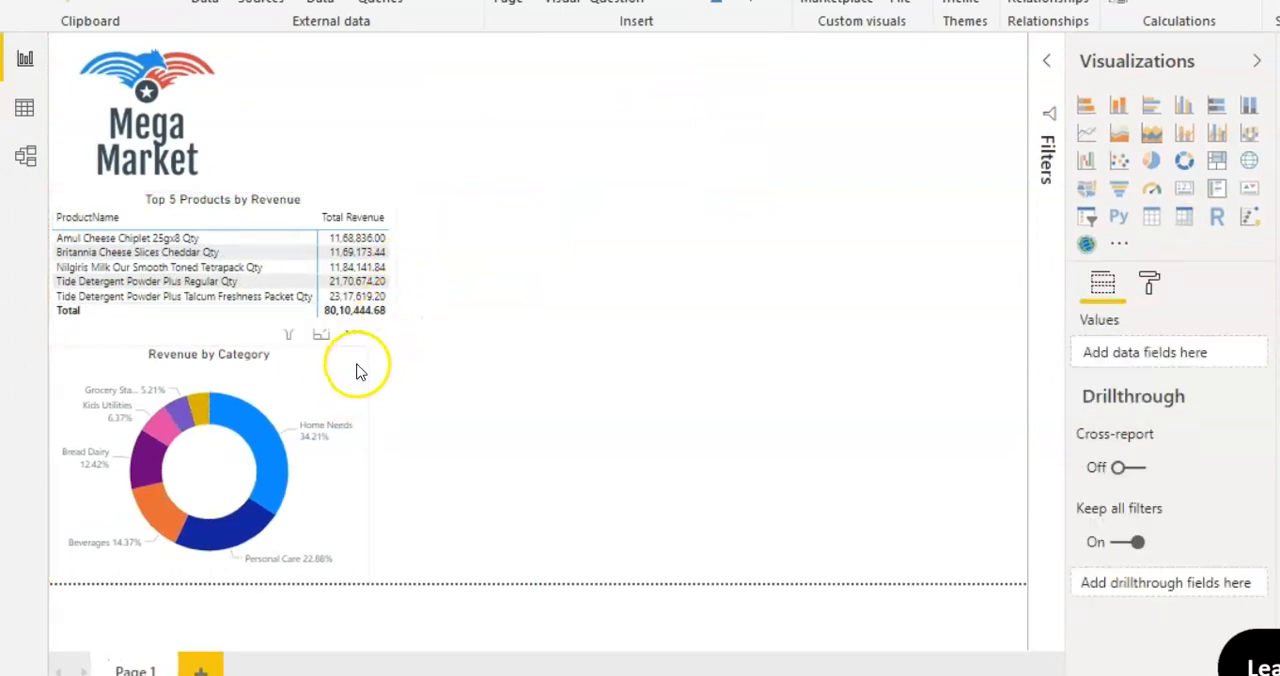
Step: Widen the donut chart to match the width of the matrix above it
{"action": "left_click", "coordinate": [358, 366]}
{"action": "left_click_drag", "start_coordinate": [367, 462], "coordinate": [394, 460]}
{"action": "left_click", "coordinate": [585, 413]}
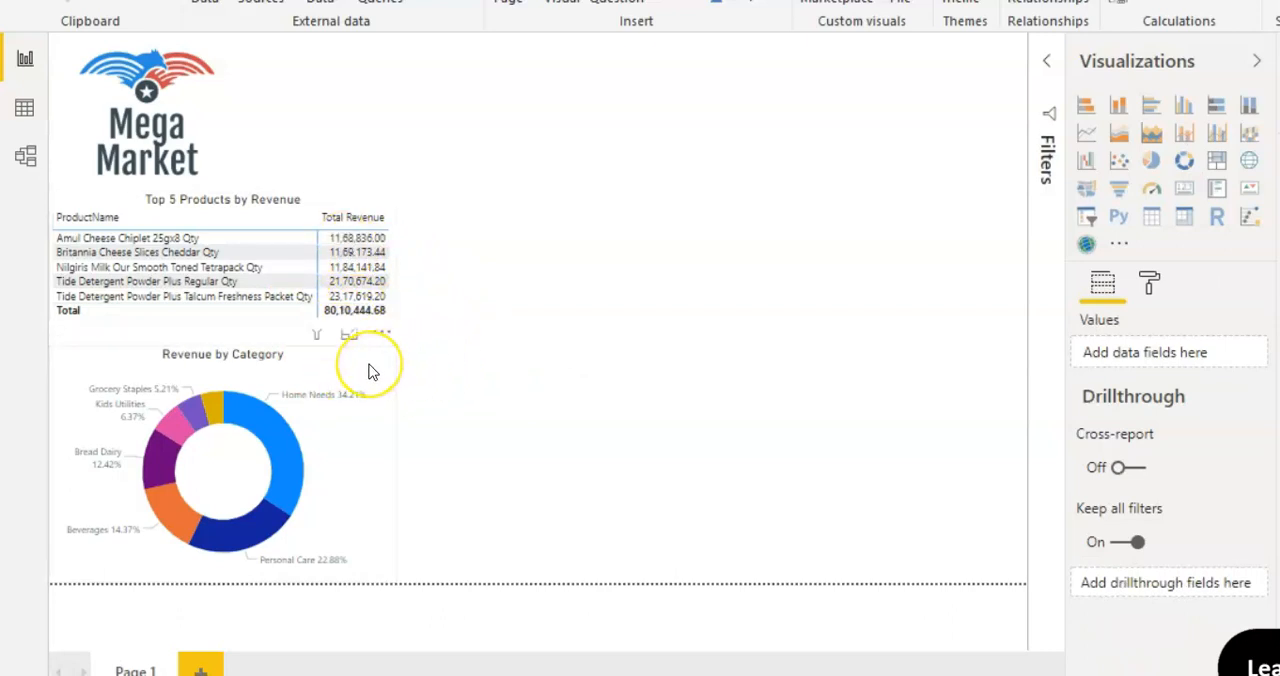
{"action": "left_click", "coordinate": [487, 361]}
Step: Search the donut chart's format settings for "bord" and turn on its border
{"action": "left_click", "coordinate": [369, 370]}
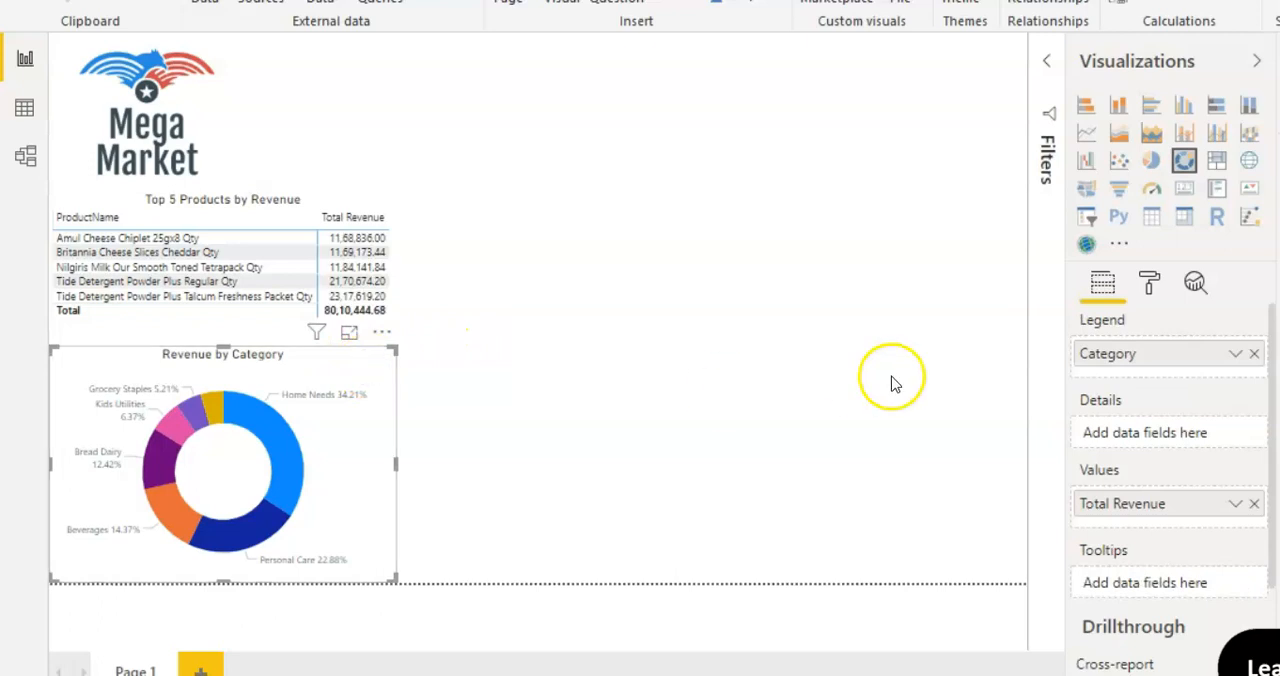
{"action": "left_click", "coordinate": [1150, 290]}
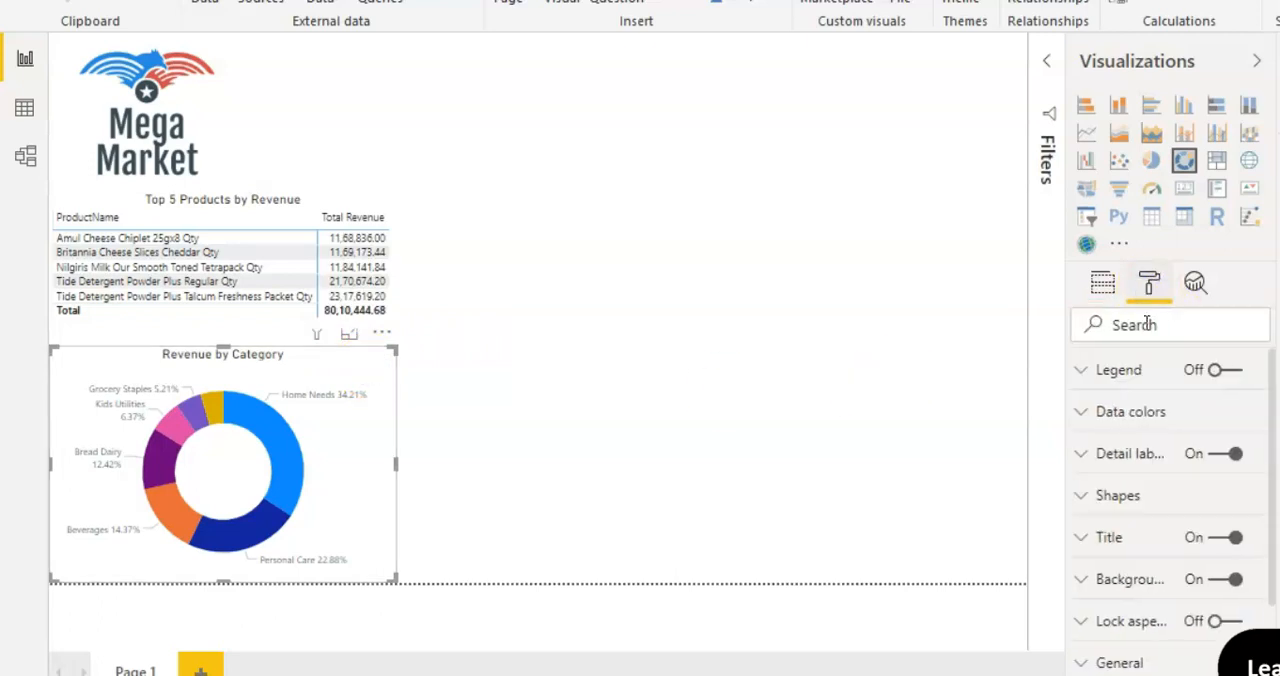
{"action": "left_click", "coordinate": [1147, 324]}
{"action": "type", "text": "bord"}
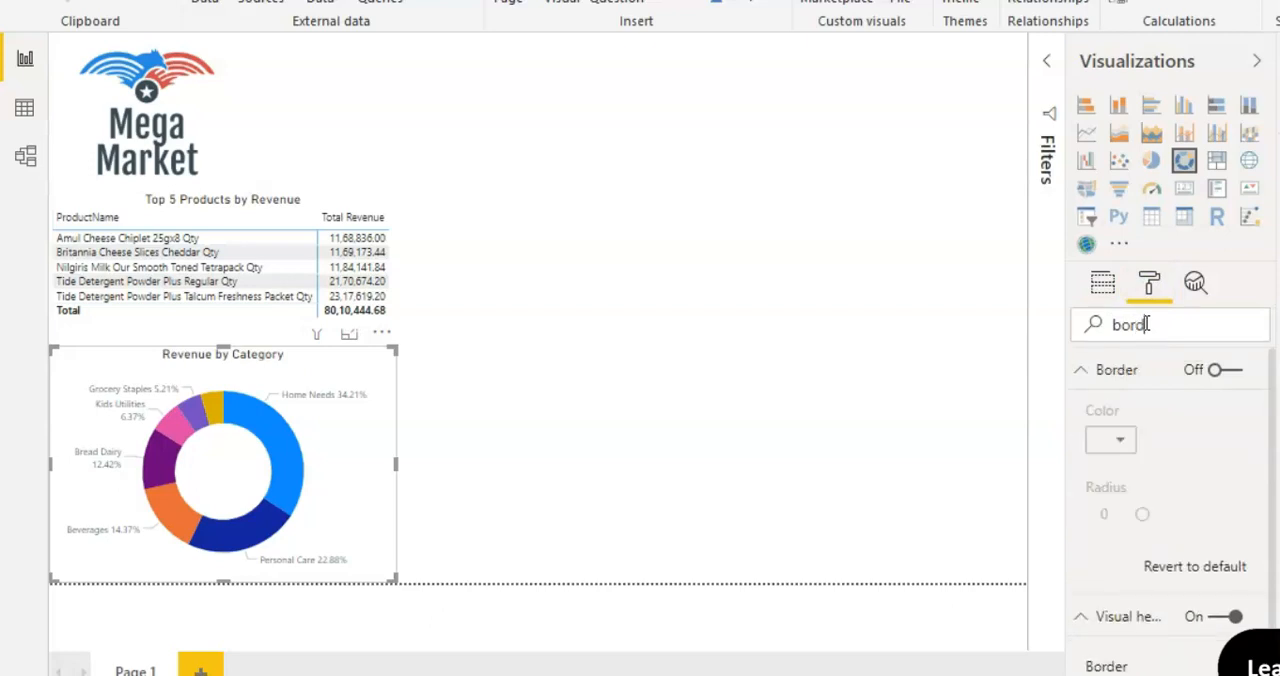
{"action": "left_click", "coordinate": [1228, 370]}
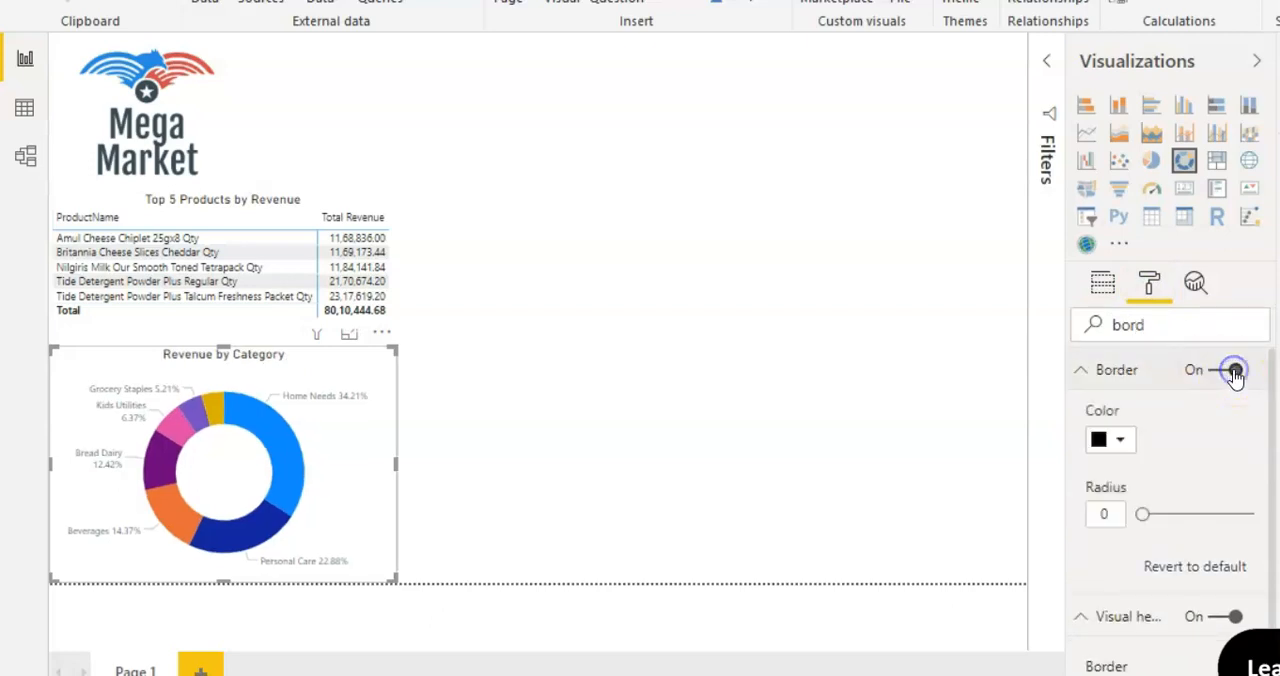
{"action": "left_click", "coordinate": [723, 330]}
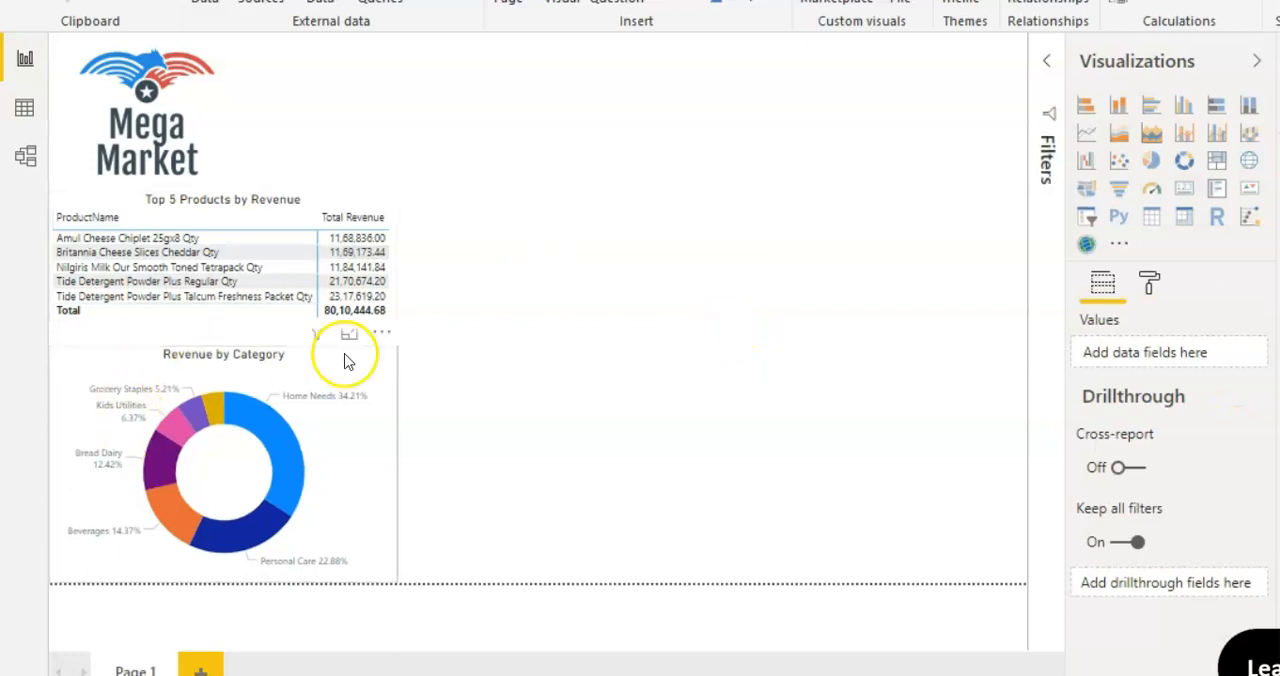
Step: Search the top 5 products matrix's format settings for "bord" and turn on its border
{"action": "left_click", "coordinate": [392, 280]}
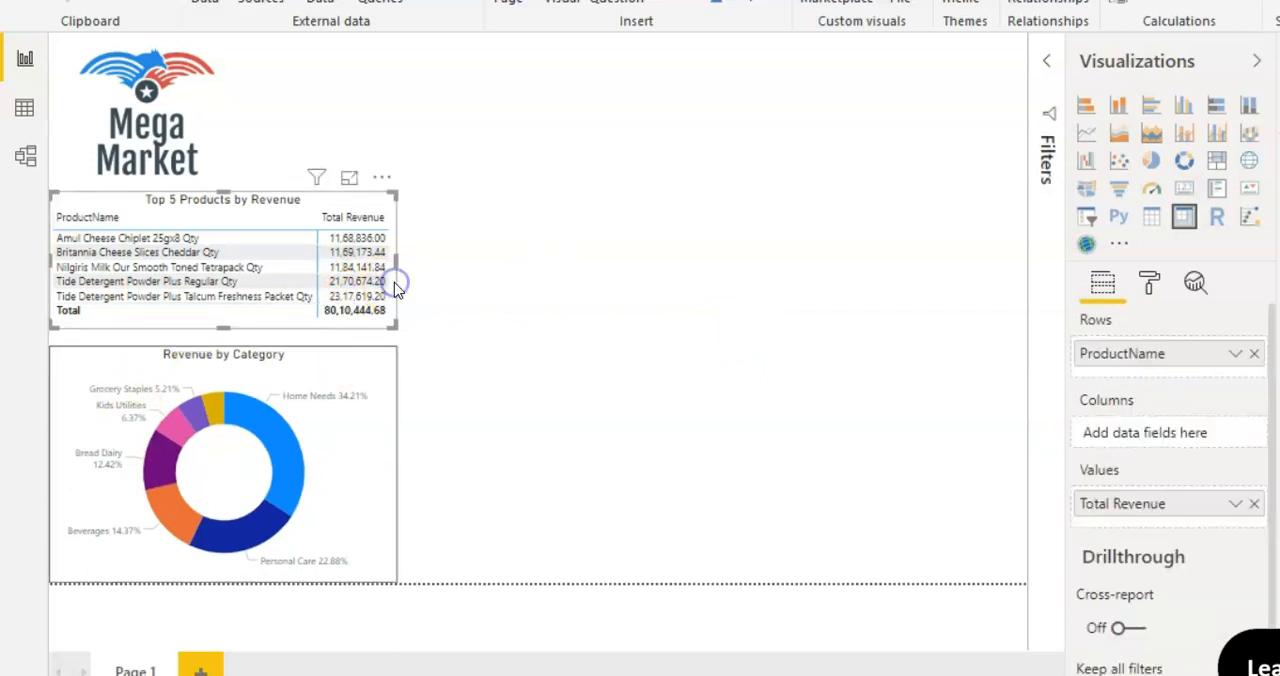
{"action": "left_click", "coordinate": [1149, 285]}
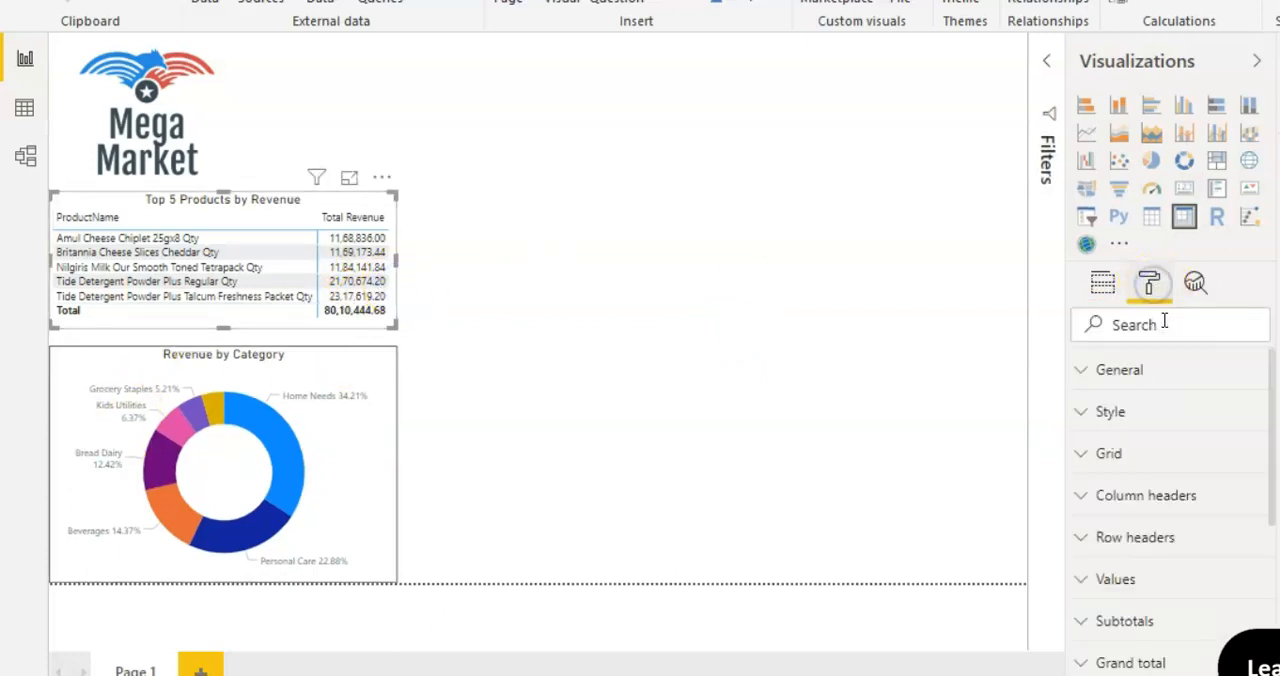
{"action": "type", "text": "bord"}
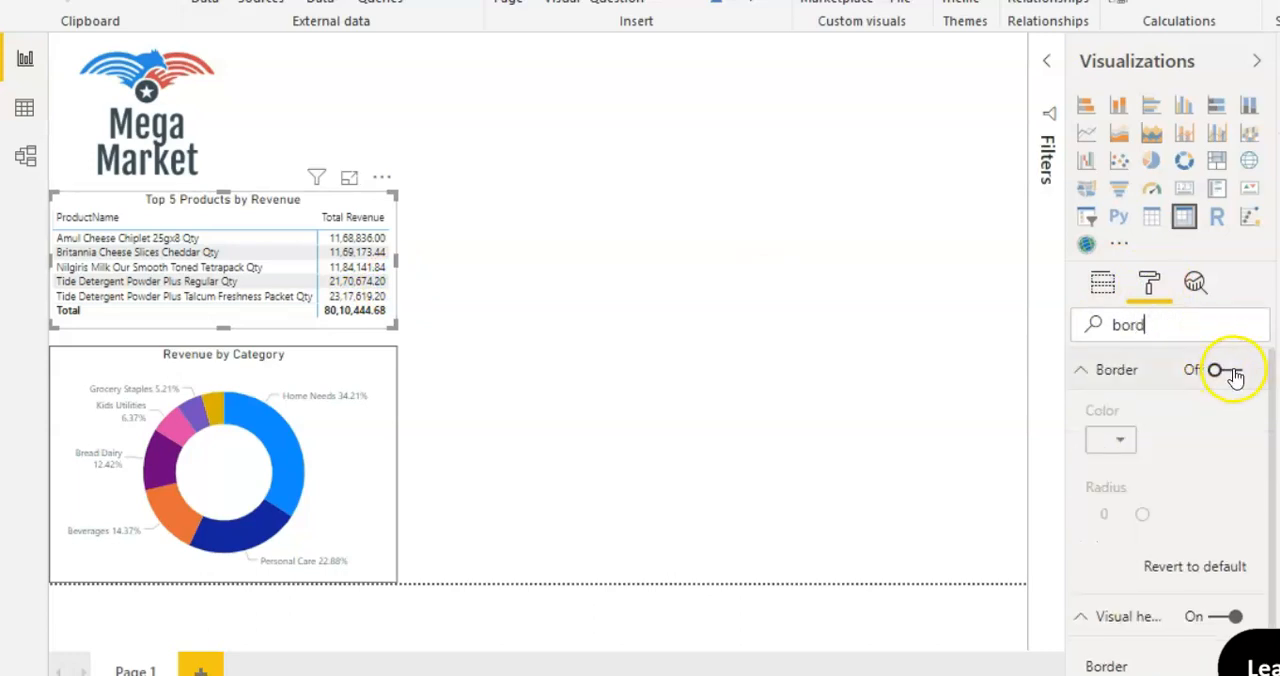
{"action": "left_click", "coordinate": [1233, 371]}
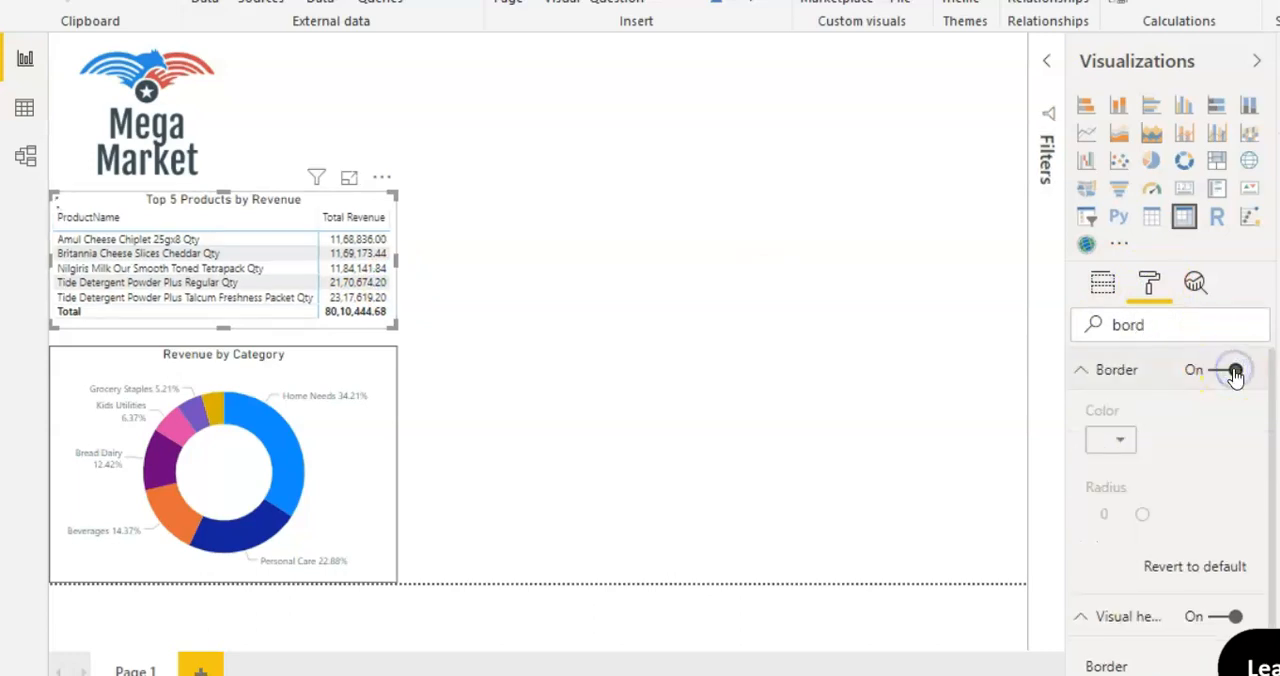
{"action": "left_click", "coordinate": [669, 416]}
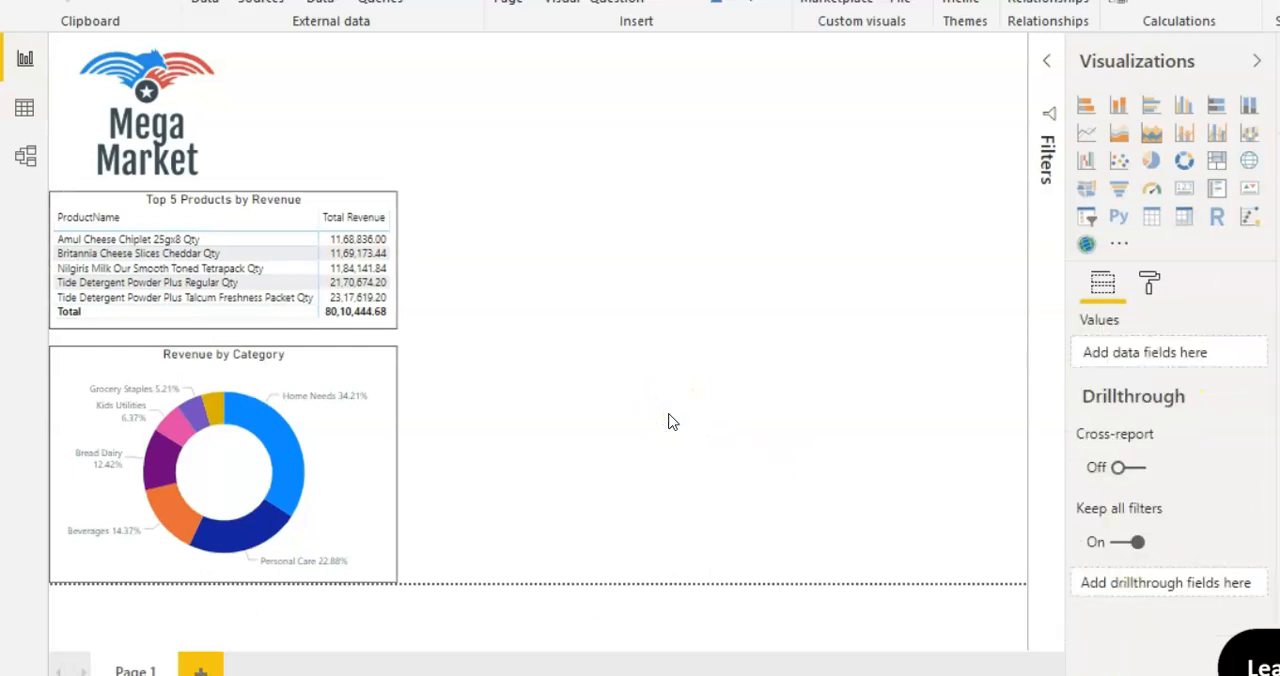
{"action": "left_click", "coordinate": [391, 327]}
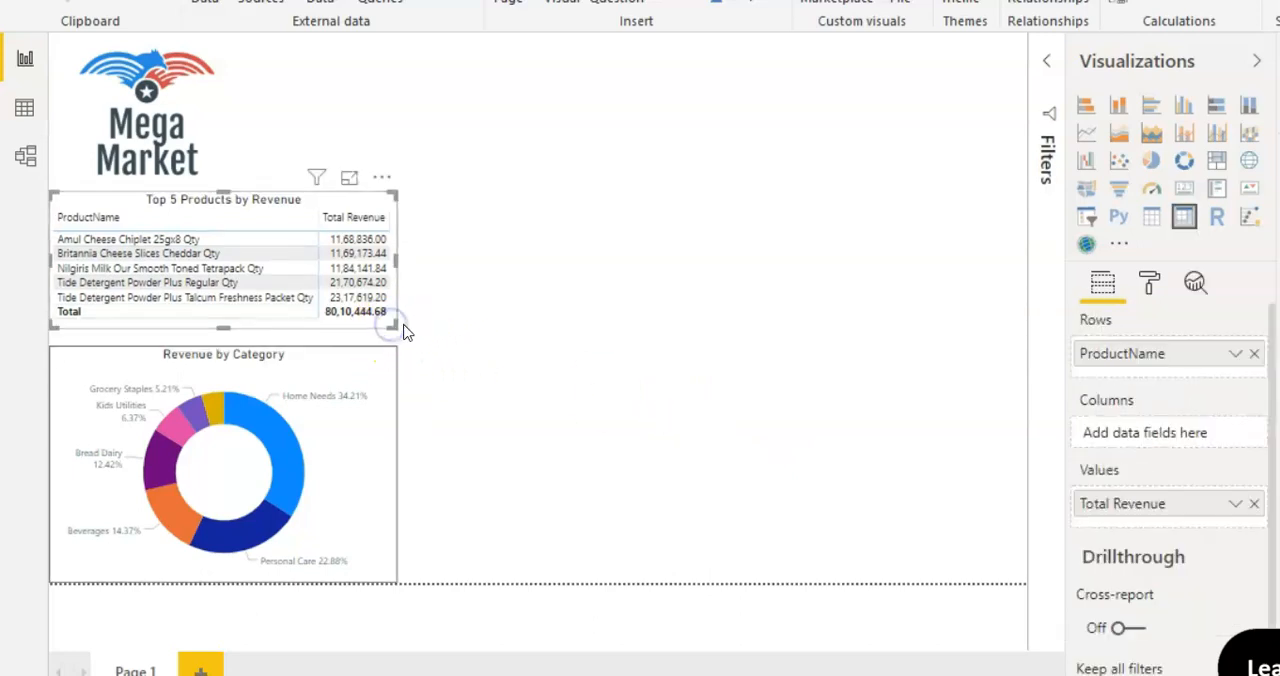
Step: Extend the revenue by category donut chart upward until it meets the lower edge of the matrix
{"action": "left_click", "coordinate": [390, 362]}
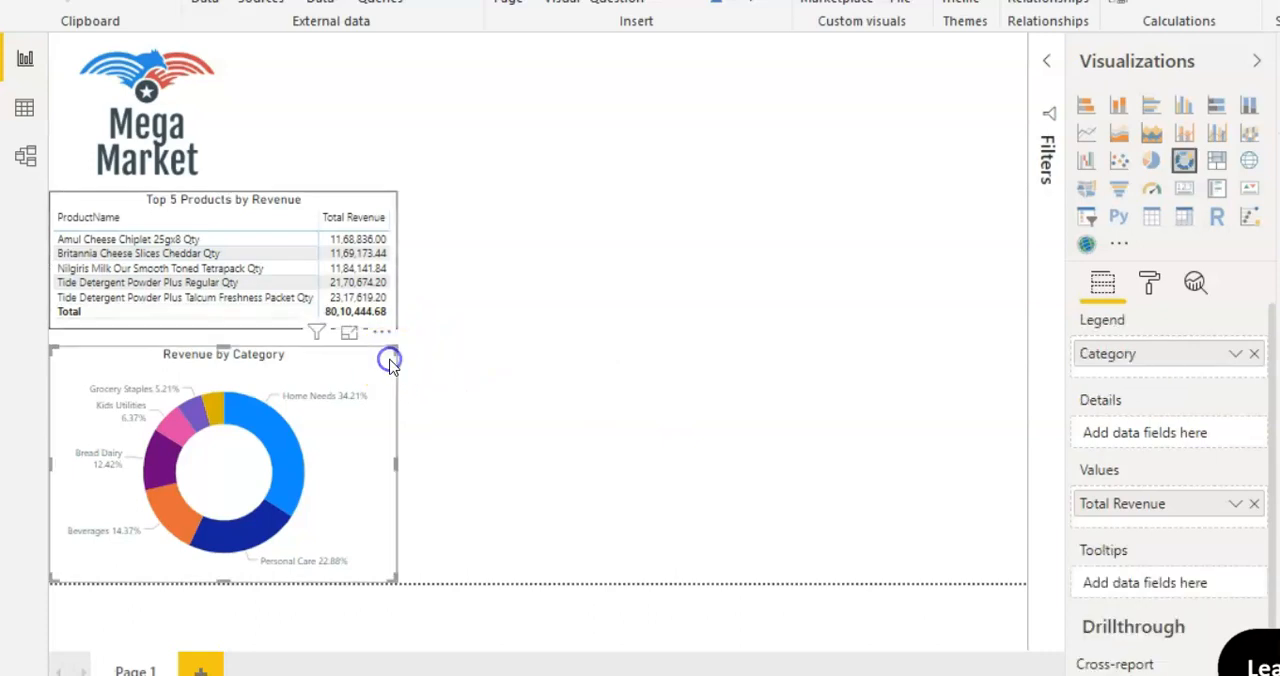
{"action": "left_click_drag", "start_coordinate": [390, 343], "coordinate": [396, 337]}
{"action": "left_click", "coordinate": [614, 374]}
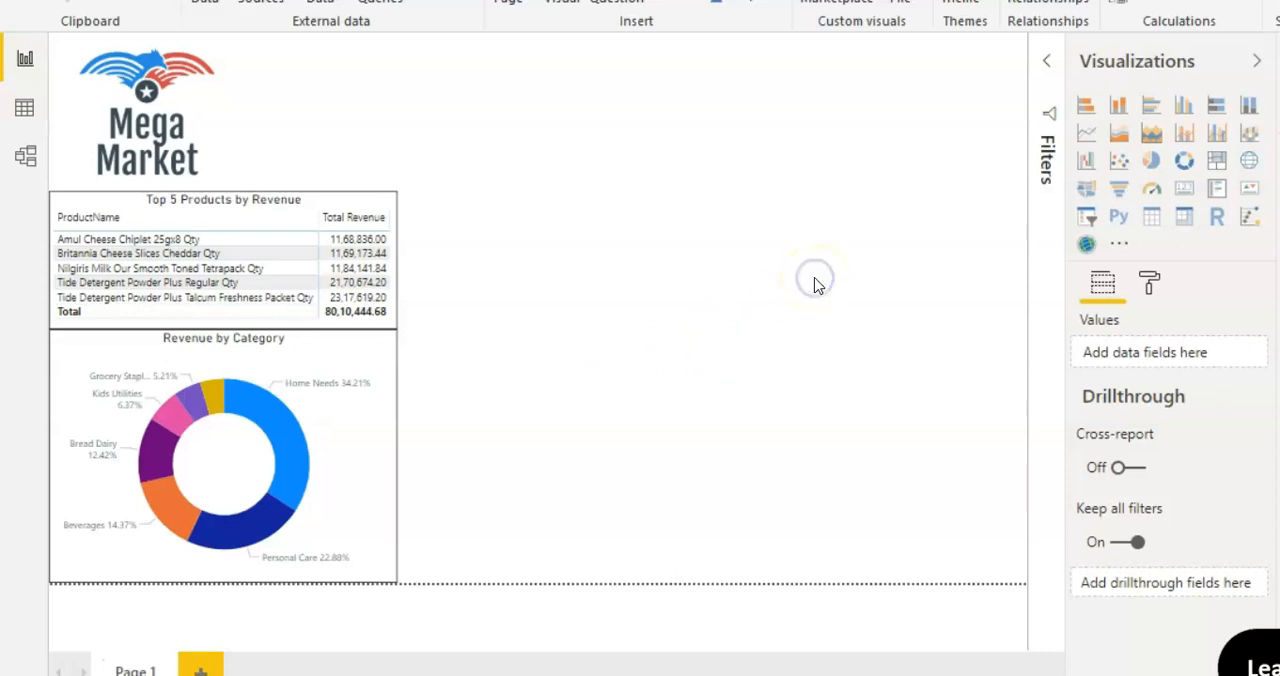
Step: Add a line chart of Total Revenue by Start of Month, without the date hierarchy, and stretch it across the space beside the matrix
{"action": "left_click", "coordinate": [1083, 138]}
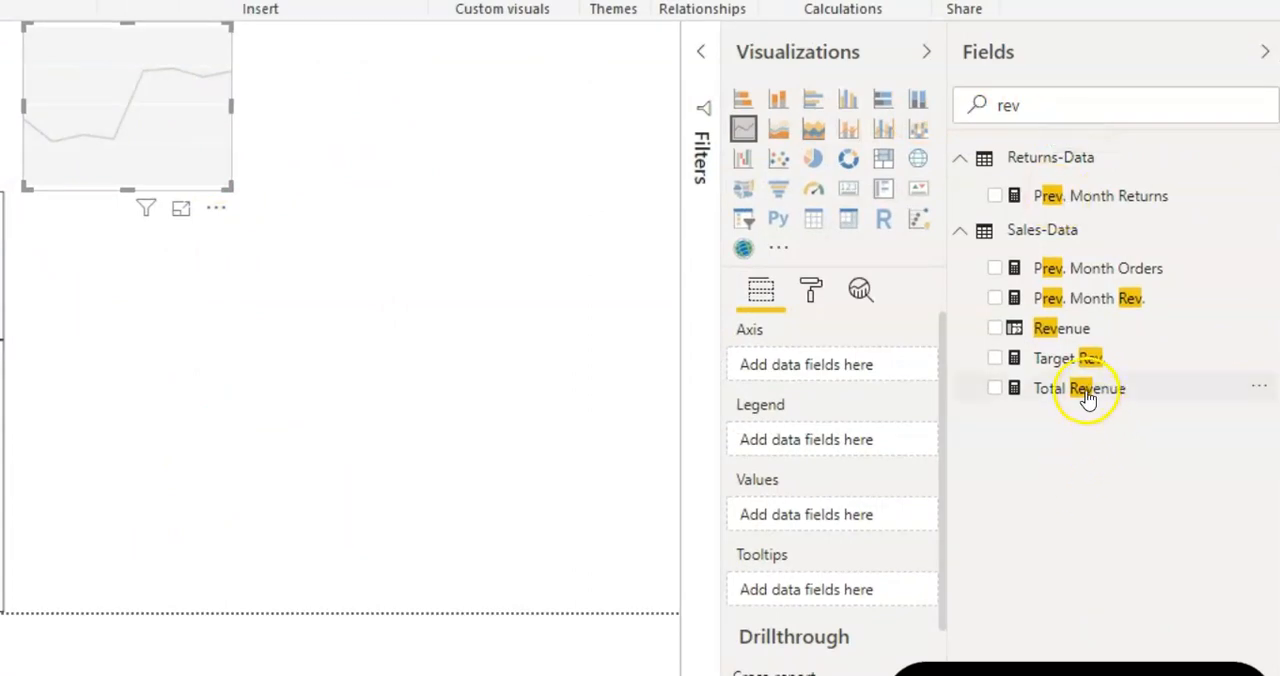
{"action": "left_click_drag", "start_coordinate": [1085, 395], "coordinate": [865, 530]}
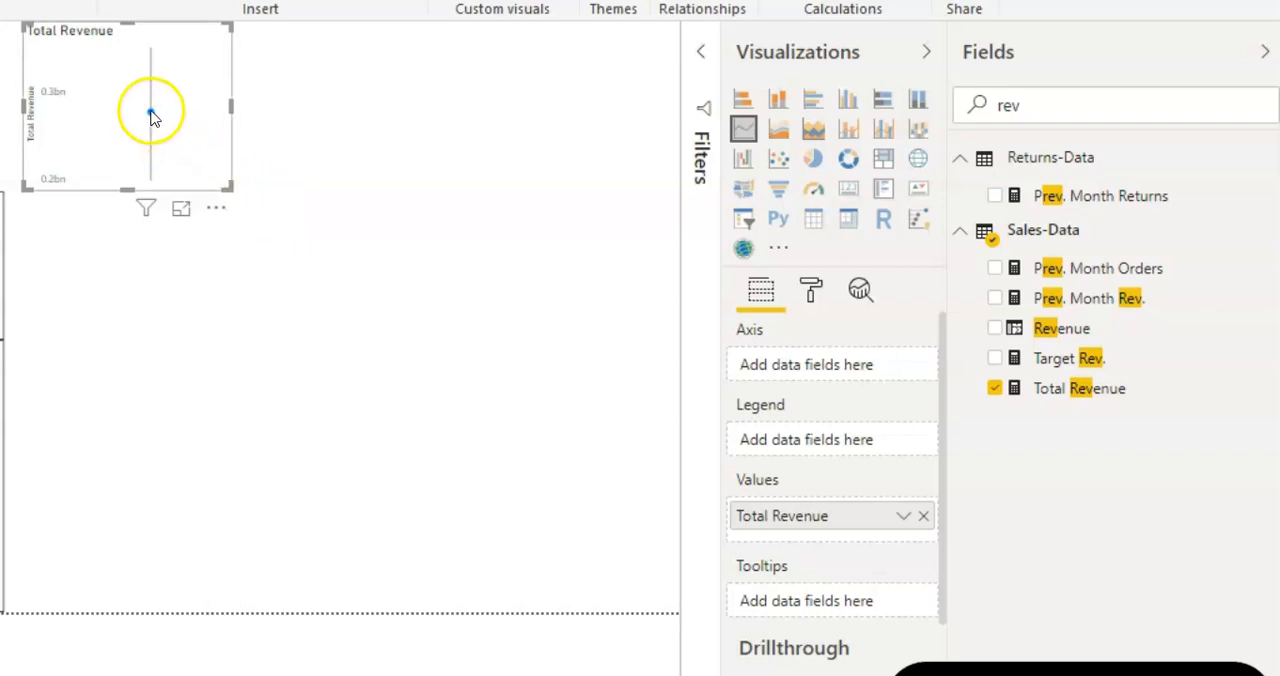
{"action": "left_click", "coordinate": [1094, 104]}
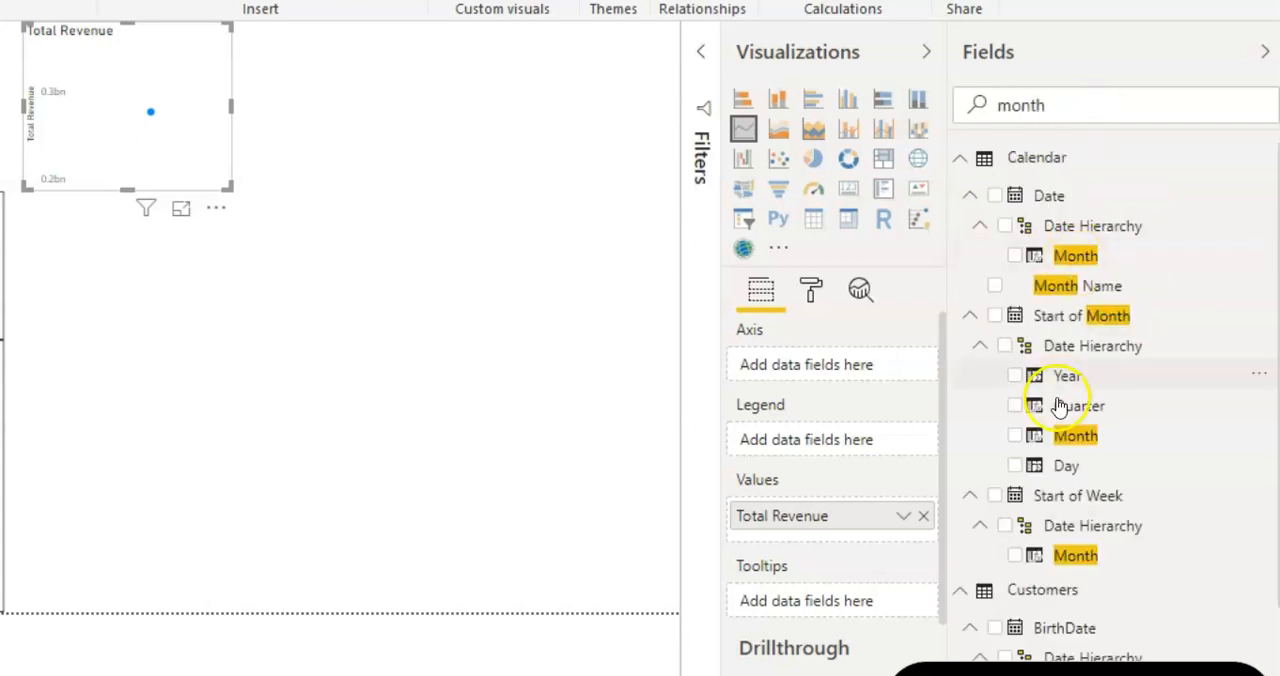
{"action": "type", "text": "month"}
{"action": "left_click_drag", "start_coordinate": [1082, 322], "coordinate": [868, 372]}
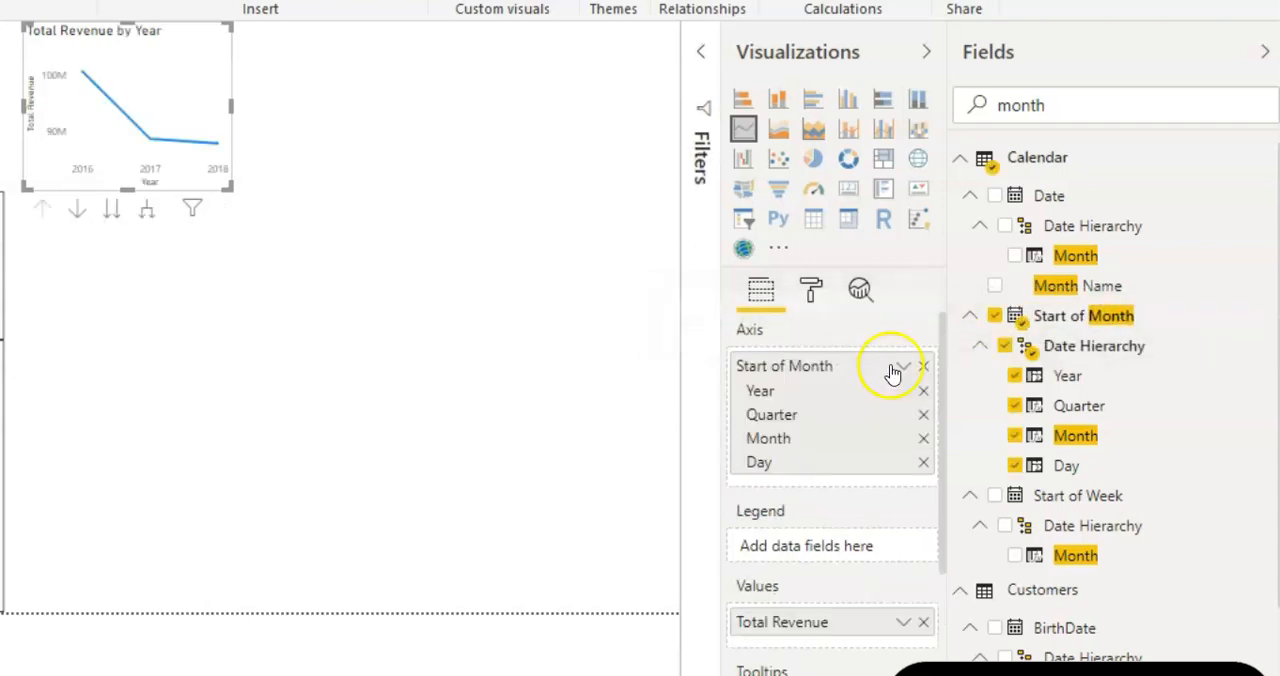
{"action": "left_click", "coordinate": [901, 368]}
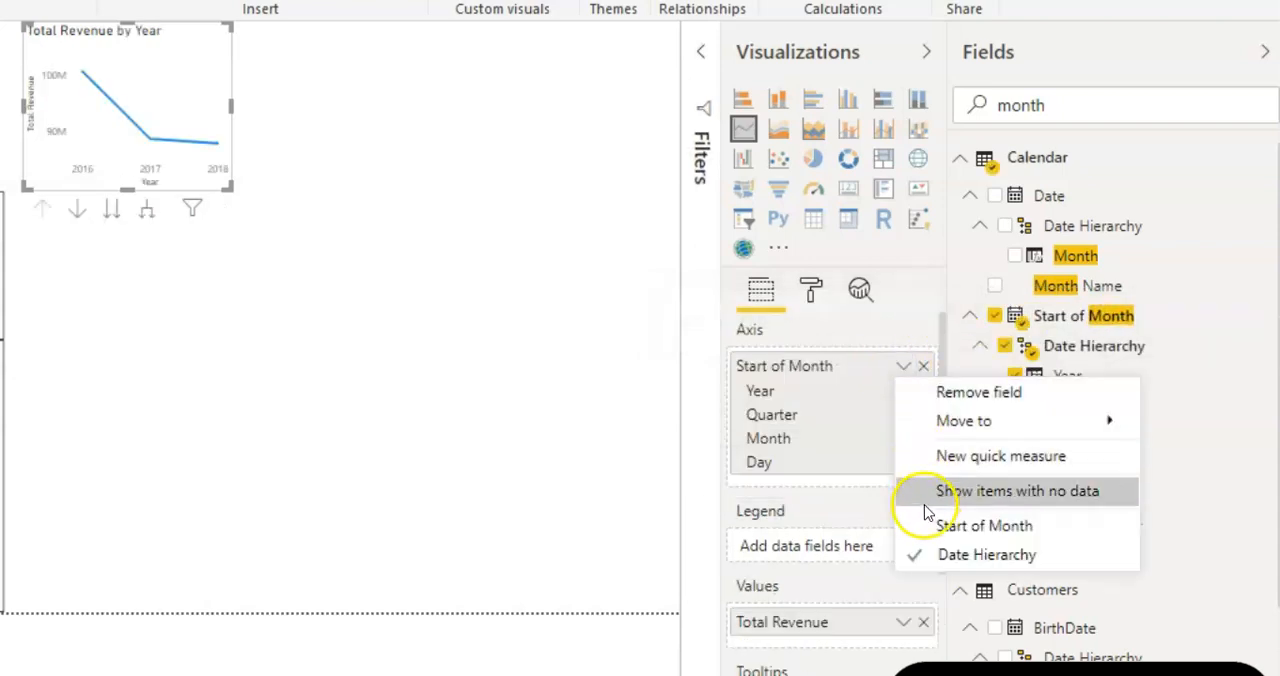
{"action": "left_click", "coordinate": [985, 528]}
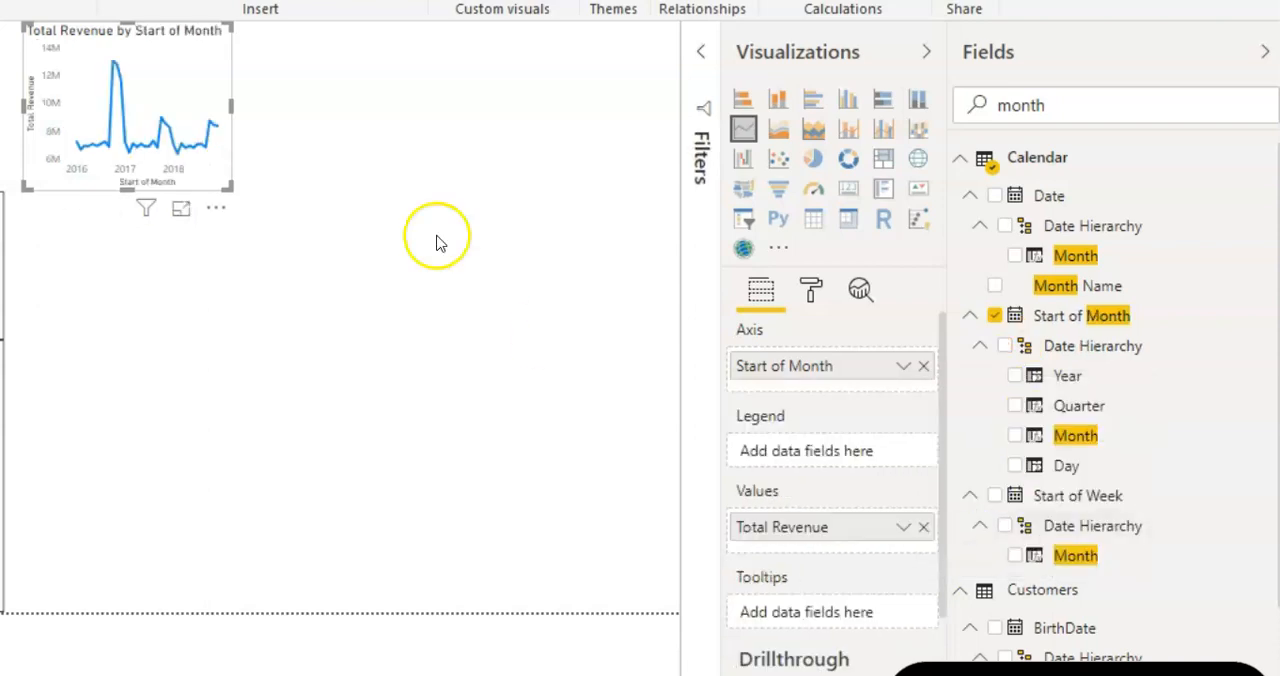
{"action": "left_click_drag", "start_coordinate": [223, 163], "coordinate": [679, 324]}
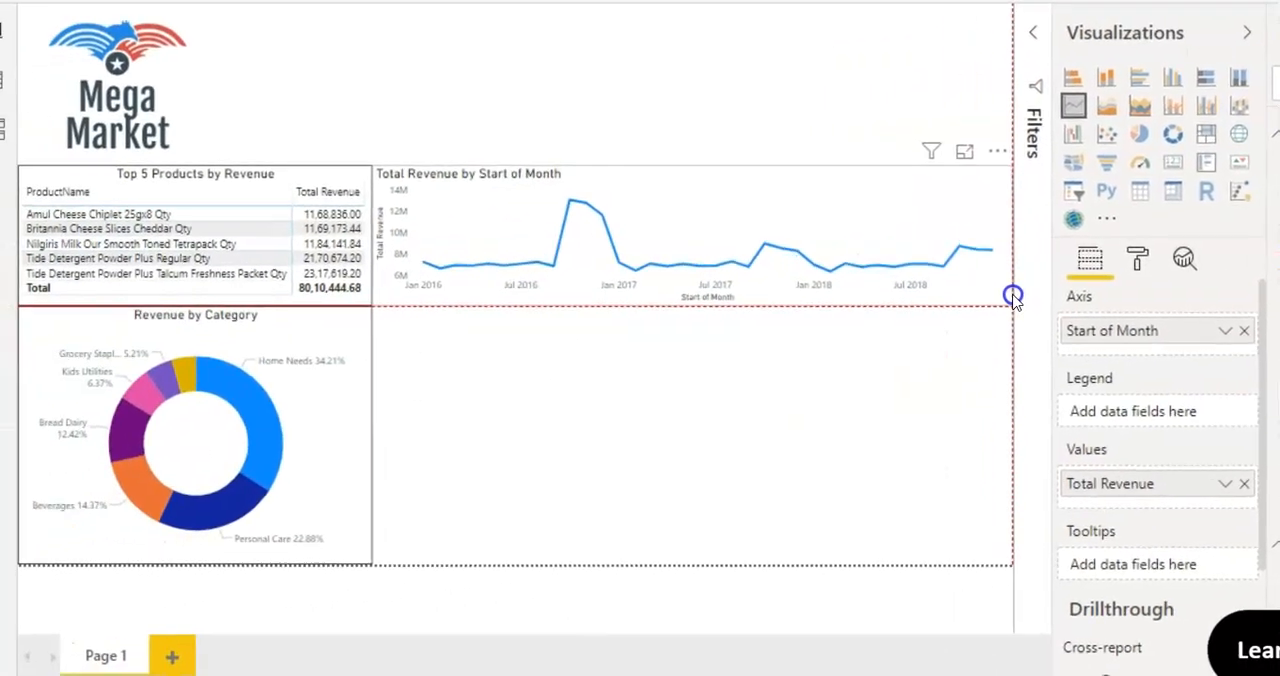
Step: Shrink the Mega Market logo and extend the top 5 products matrix and the line chart up to its lower edge
{"action": "left_click", "coordinate": [192, 106]}
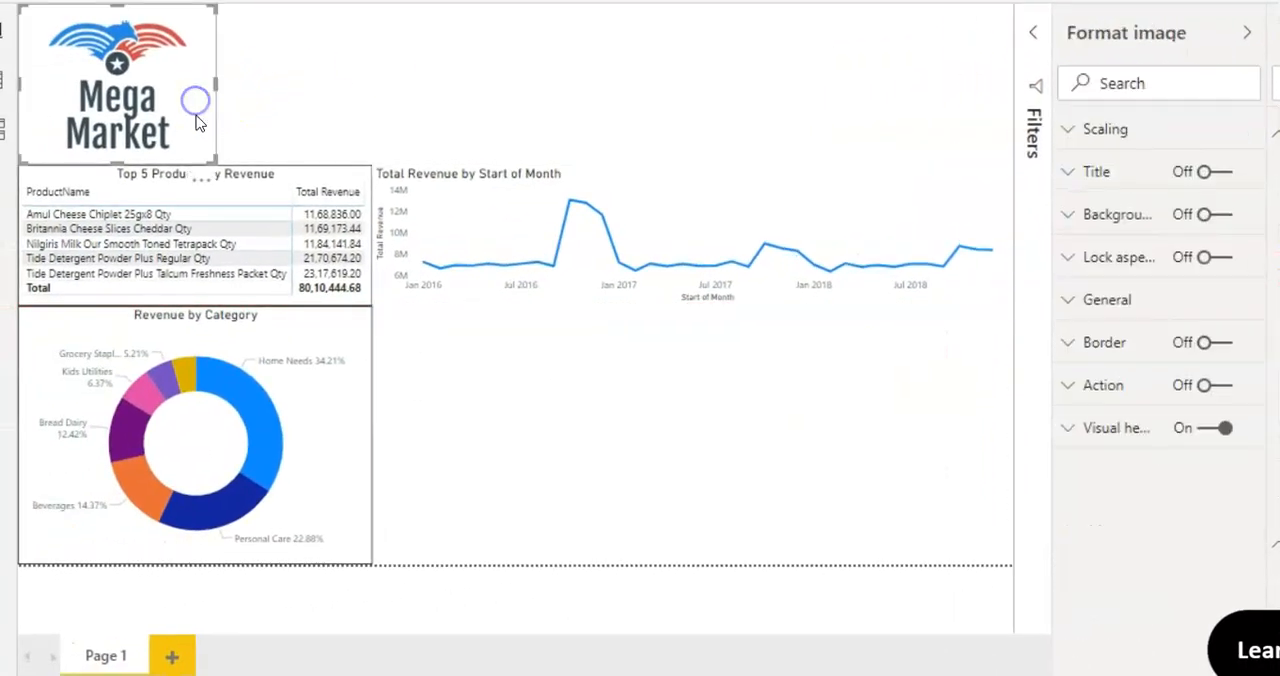
{"action": "left_click_drag", "start_coordinate": [209, 155], "coordinate": [201, 120]}
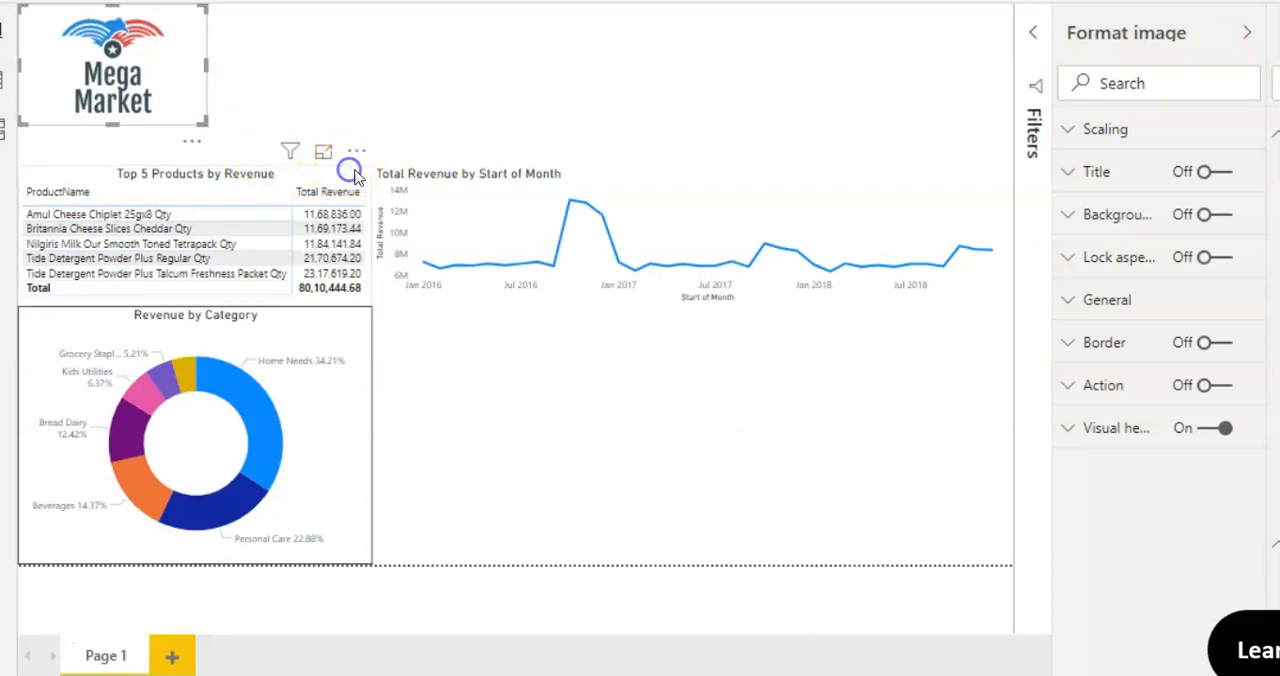
{"action": "left_click", "coordinate": [368, 171]}
{"action": "left_click_drag", "start_coordinate": [370, 166], "coordinate": [368, 133]}
{"action": "left_click", "coordinate": [776, 183]}
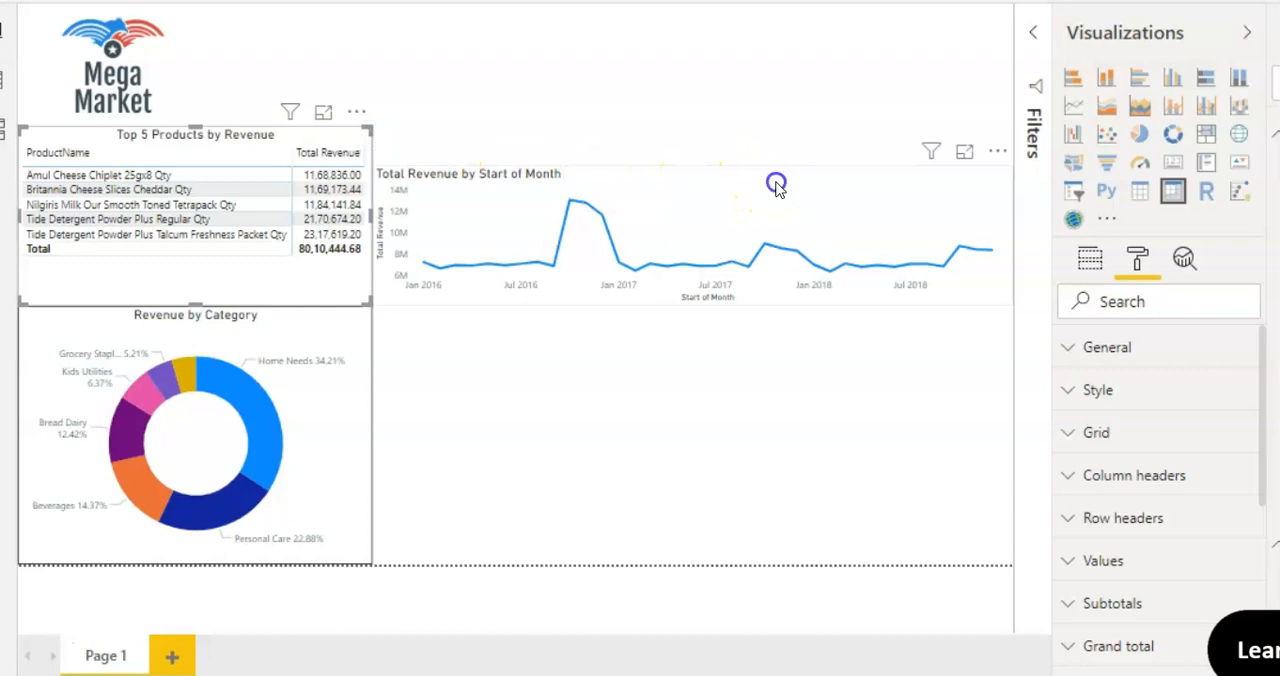
{"action": "left_click_drag", "start_coordinate": [1008, 167], "coordinate": [1008, 127]}
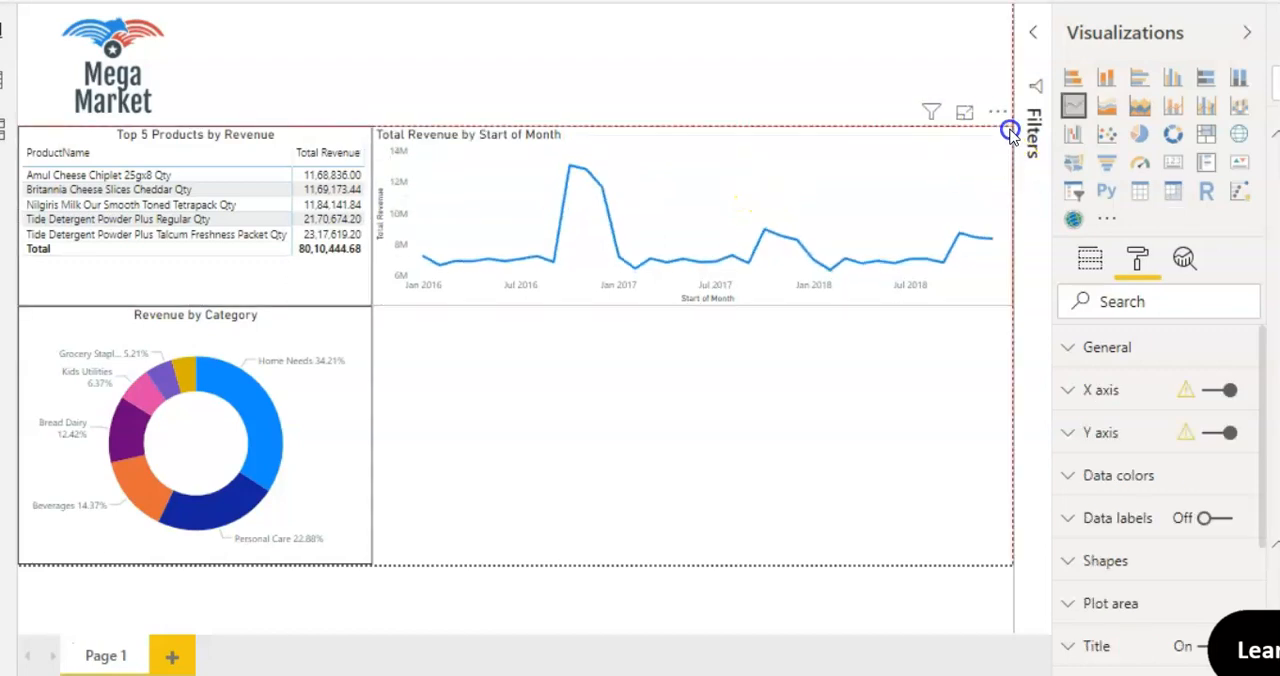
Step: Center the title of the total revenue line chart
{"action": "left_click_drag", "start_coordinate": [1264, 400], "coordinate": [1237, 553]}
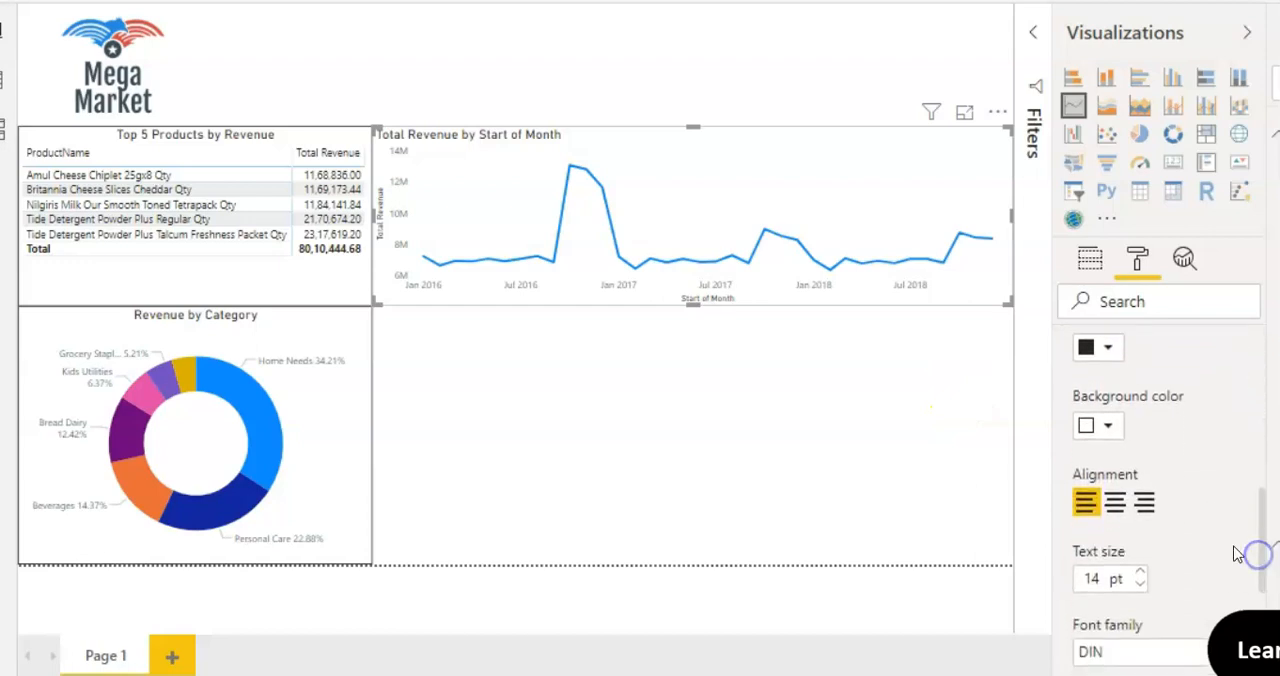
{"action": "left_click", "coordinate": [1112, 508]}
{"action": "left_click", "coordinate": [748, 398]}
Step: Add a forecast to the total revenue line chart from its analytics settings
{"action": "left_click", "coordinate": [995, 290]}
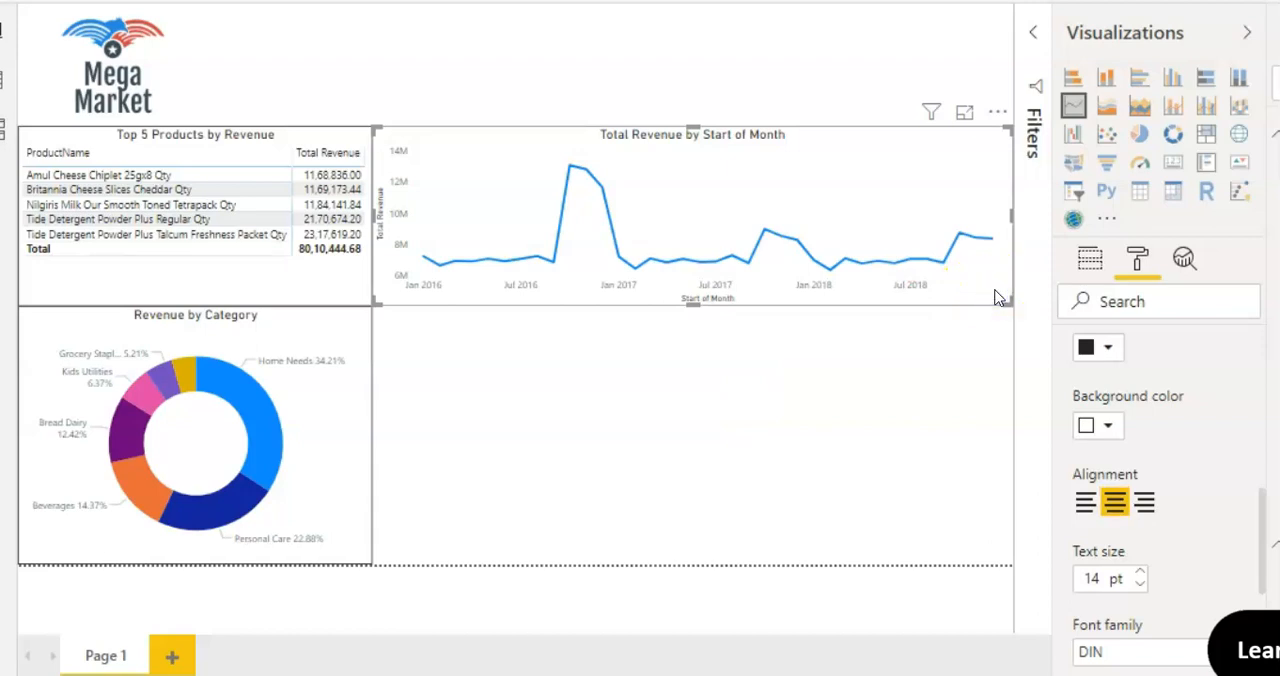
{"action": "left_click", "coordinate": [1183, 260]}
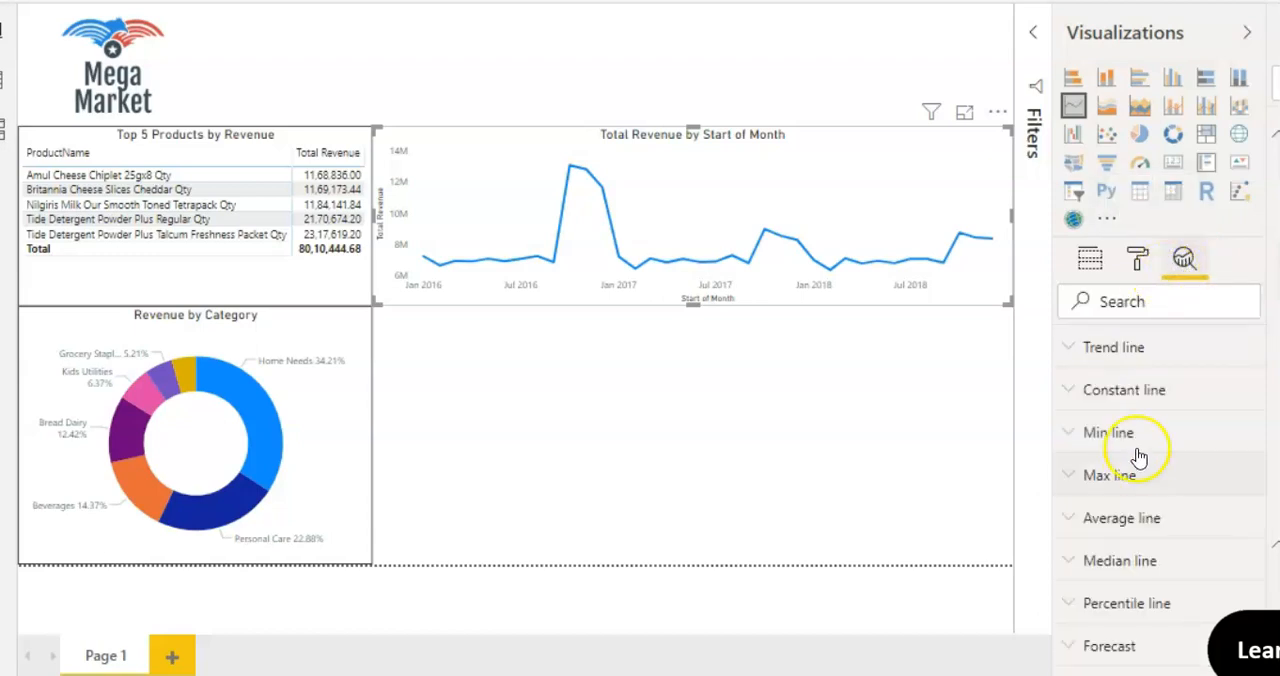
{"action": "left_click", "coordinate": [1111, 652]}
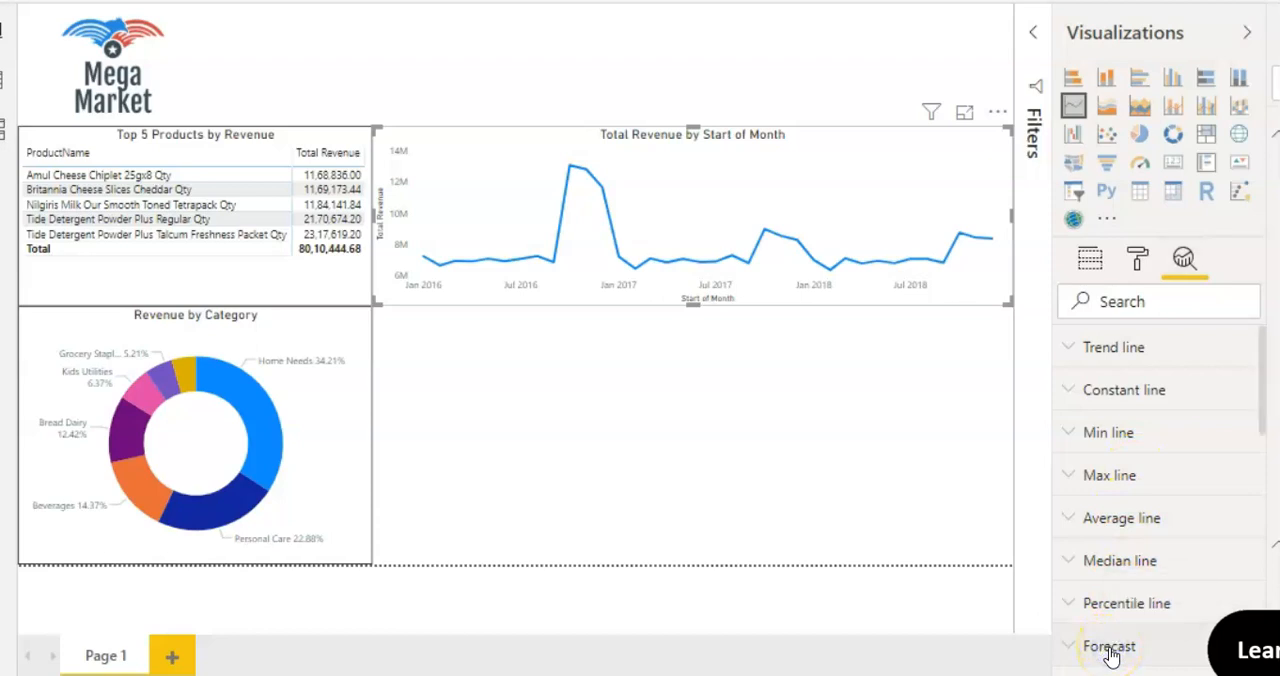
{"action": "left_click_drag", "start_coordinate": [1263, 391], "coordinate": [1260, 462]}
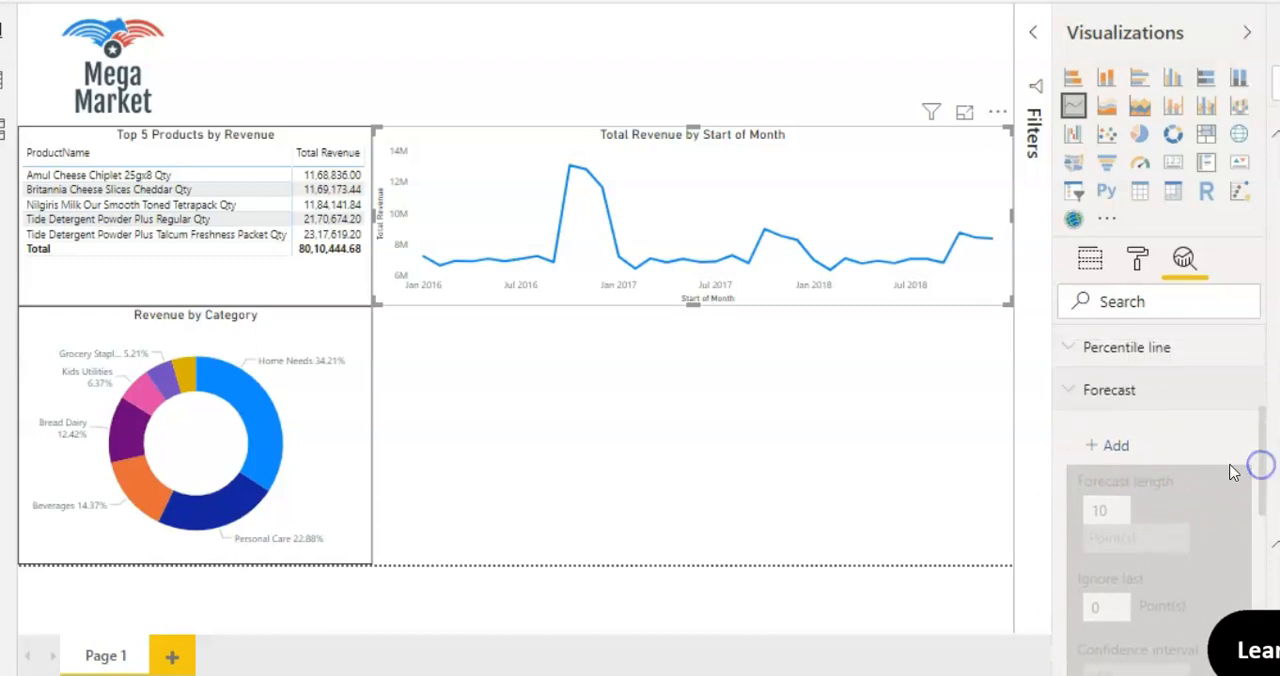
{"action": "left_click", "coordinate": [1118, 447]}
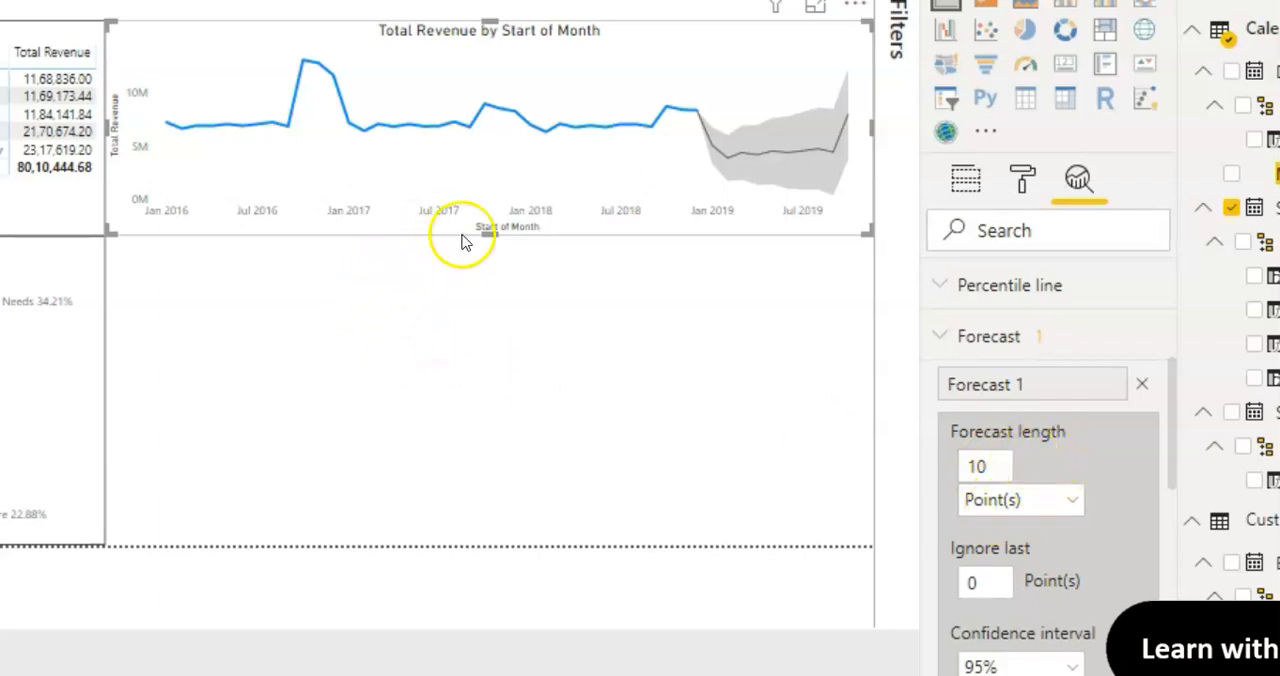
Step: Set the forecast length to 5 points, ignore the last 2 points, and apply the forecast
{"action": "left_click", "coordinate": [998, 466]}
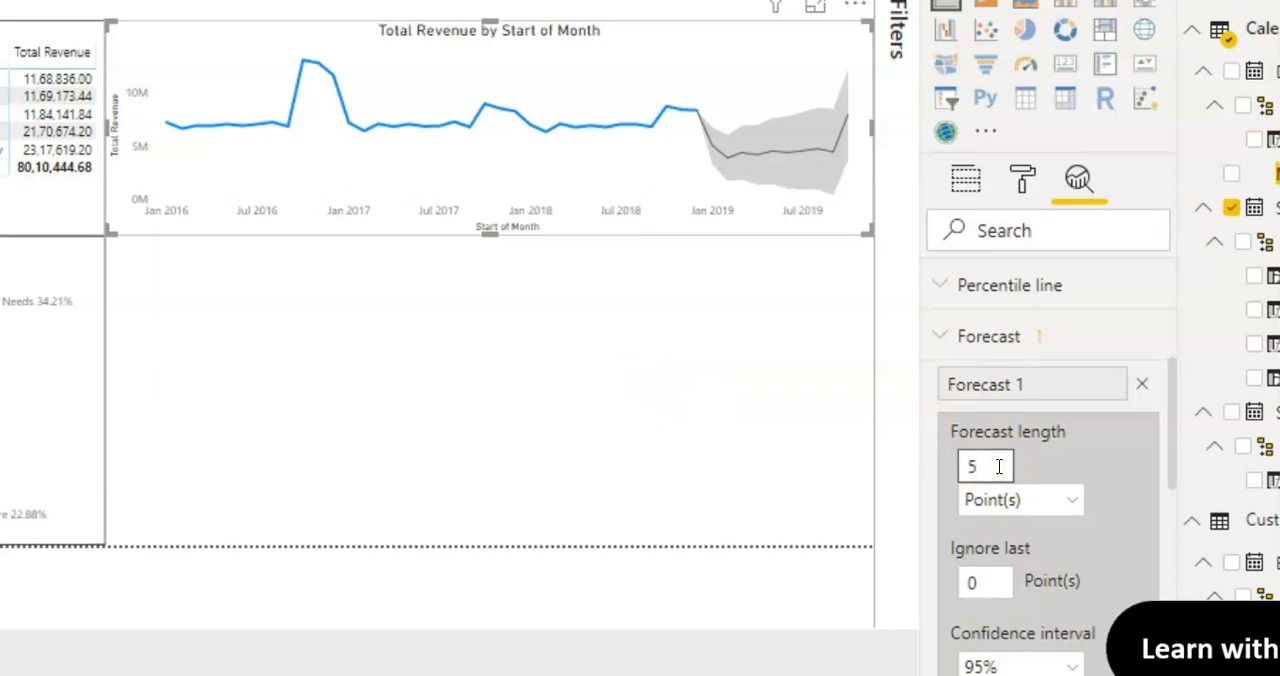
{"action": "left_click_drag", "start_coordinate": [1176, 418], "coordinate": [1170, 462]}
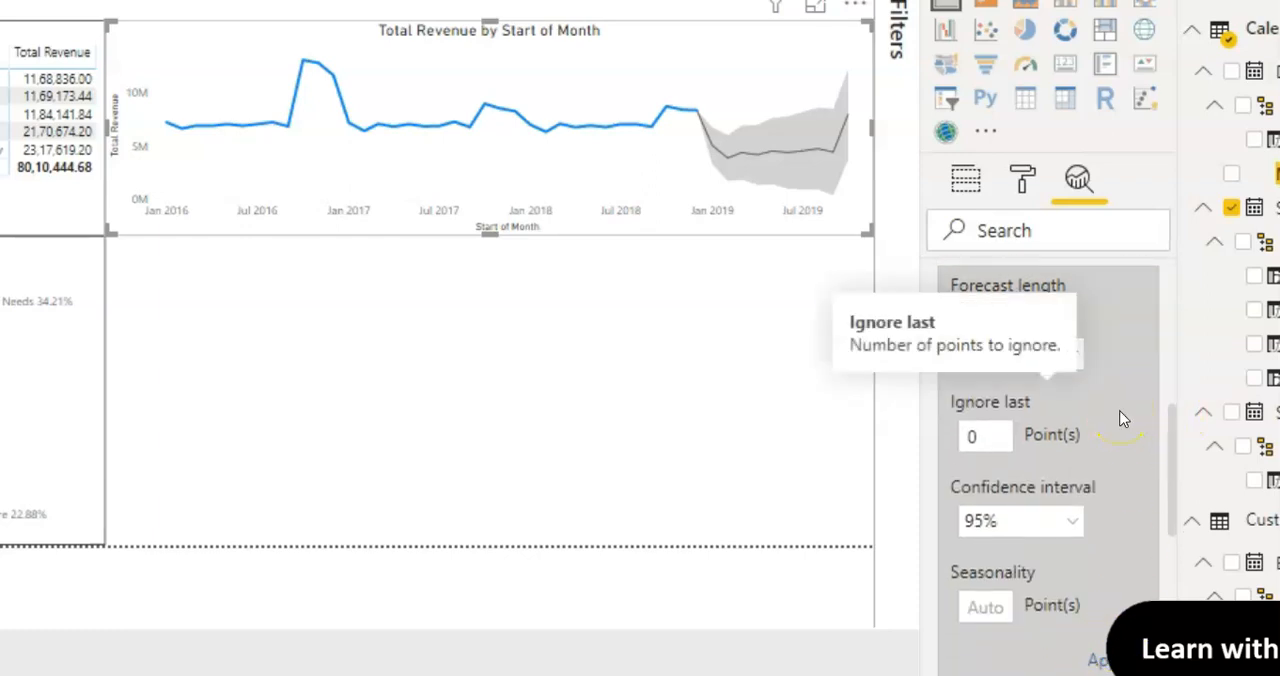
{"action": "left_click", "coordinate": [988, 441]}
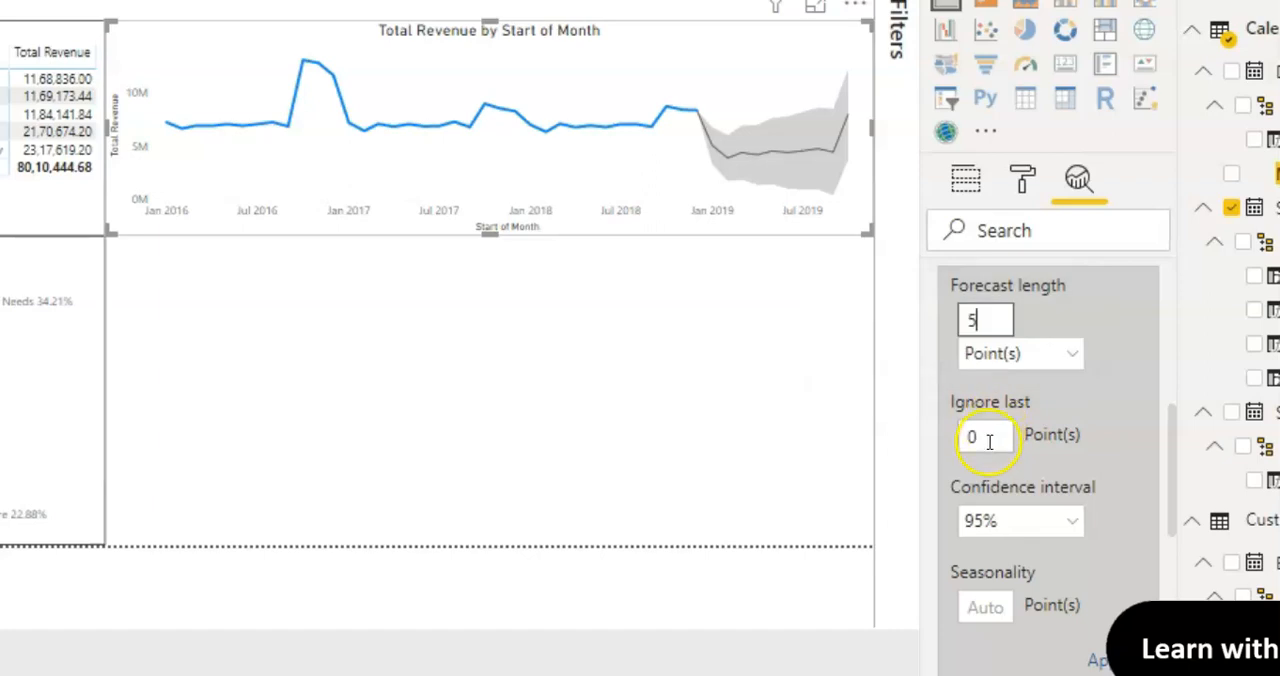
{"action": "key", "text": "BackSpace"}
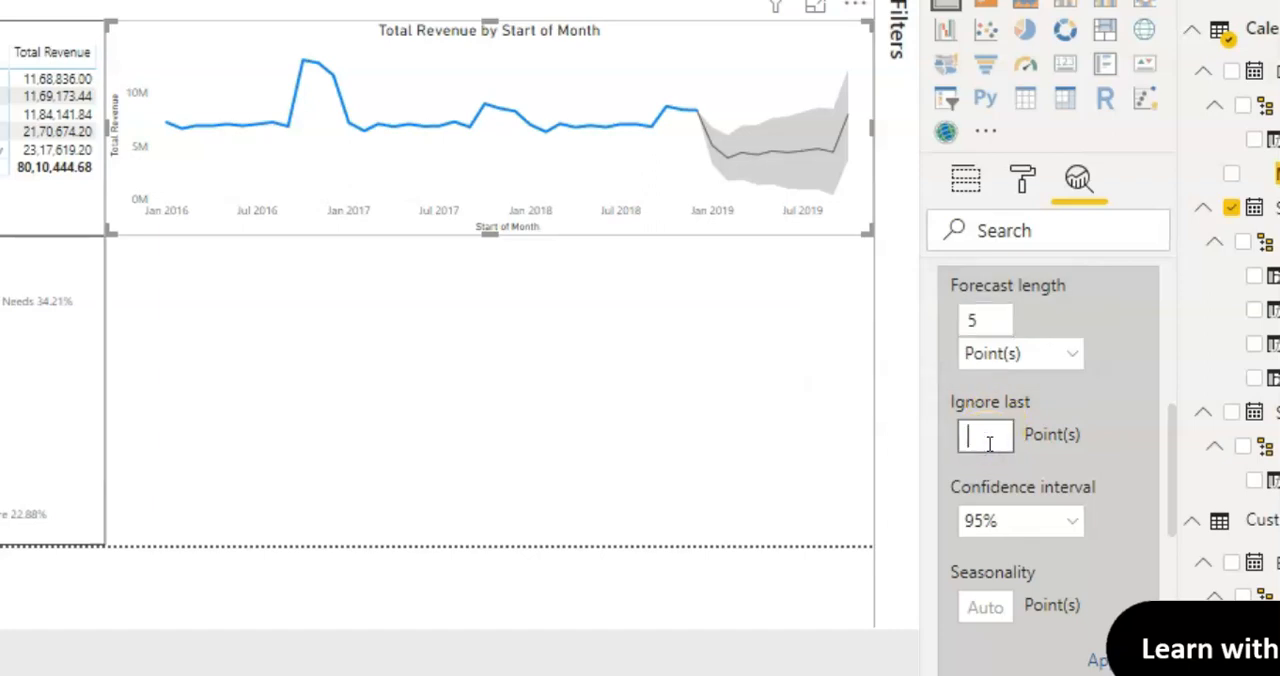
{"action": "left_click", "coordinate": [1097, 660]}
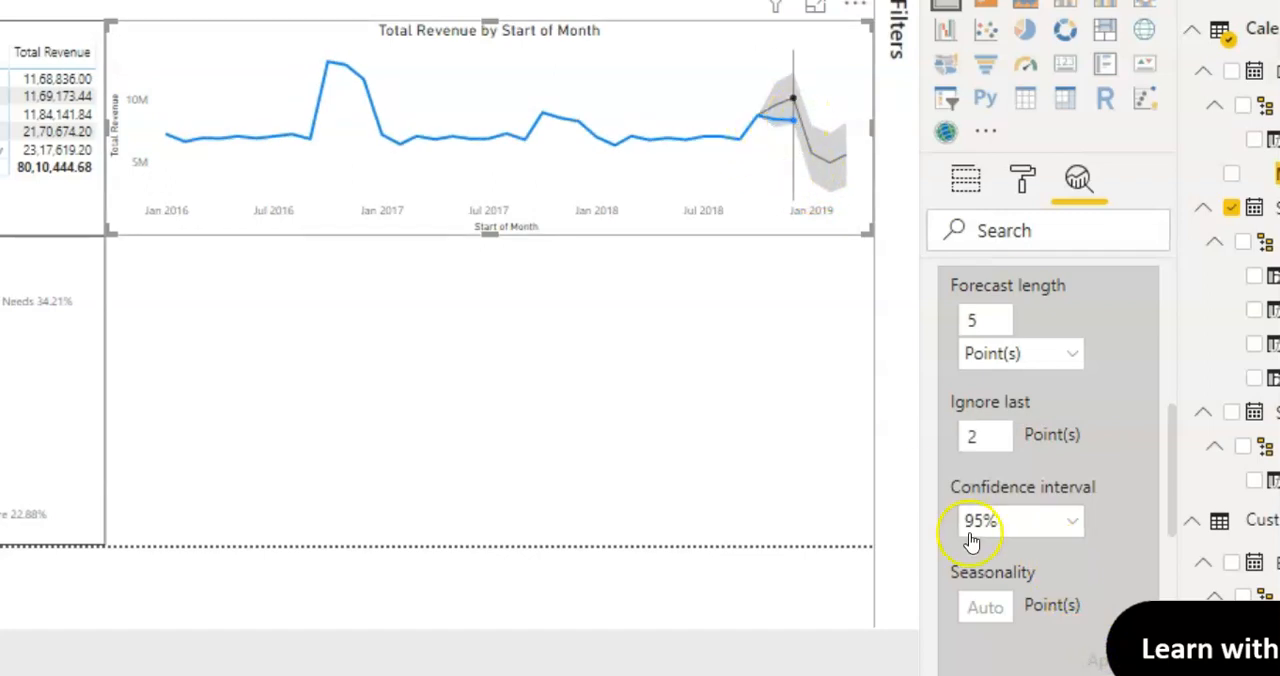
Step: Set the forecast's Ignore last value to 0 points and apply it
{"action": "left_click", "coordinate": [993, 435]}
{"action": "double_click", "coordinate": [993, 435]}
{"action": "key", "text": "BackSpace"}
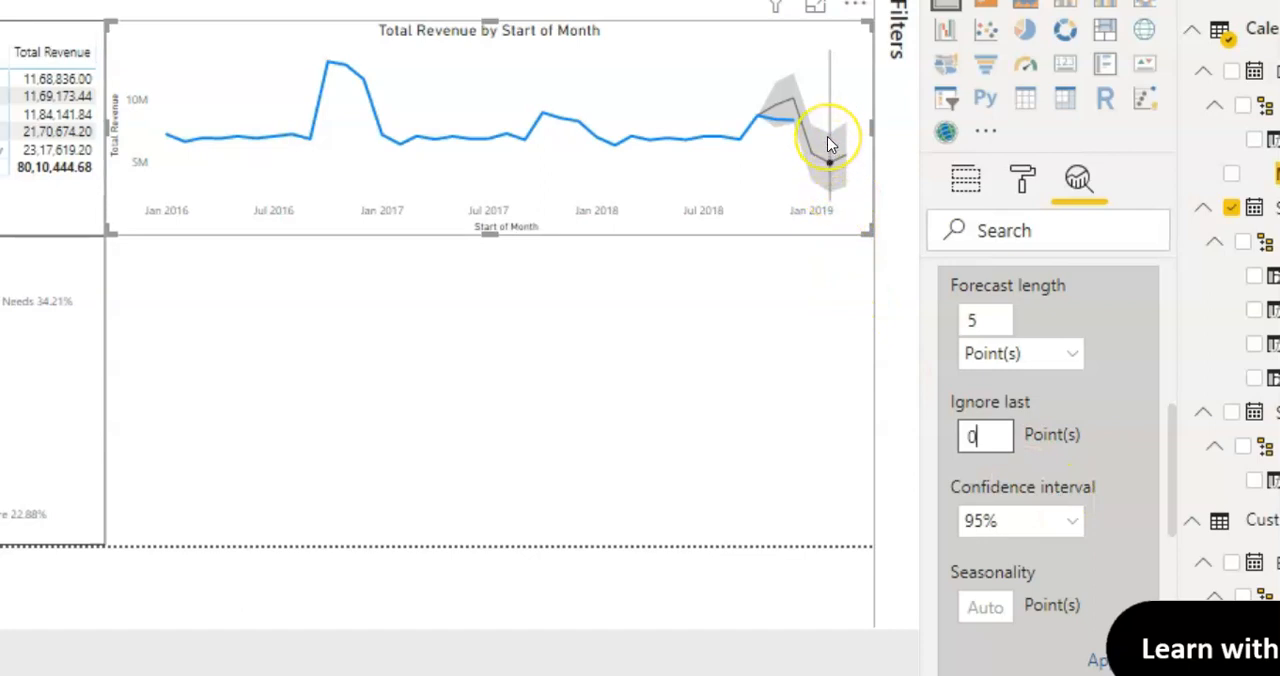
{"action": "mouse_move", "coordinate": [827, 144]}
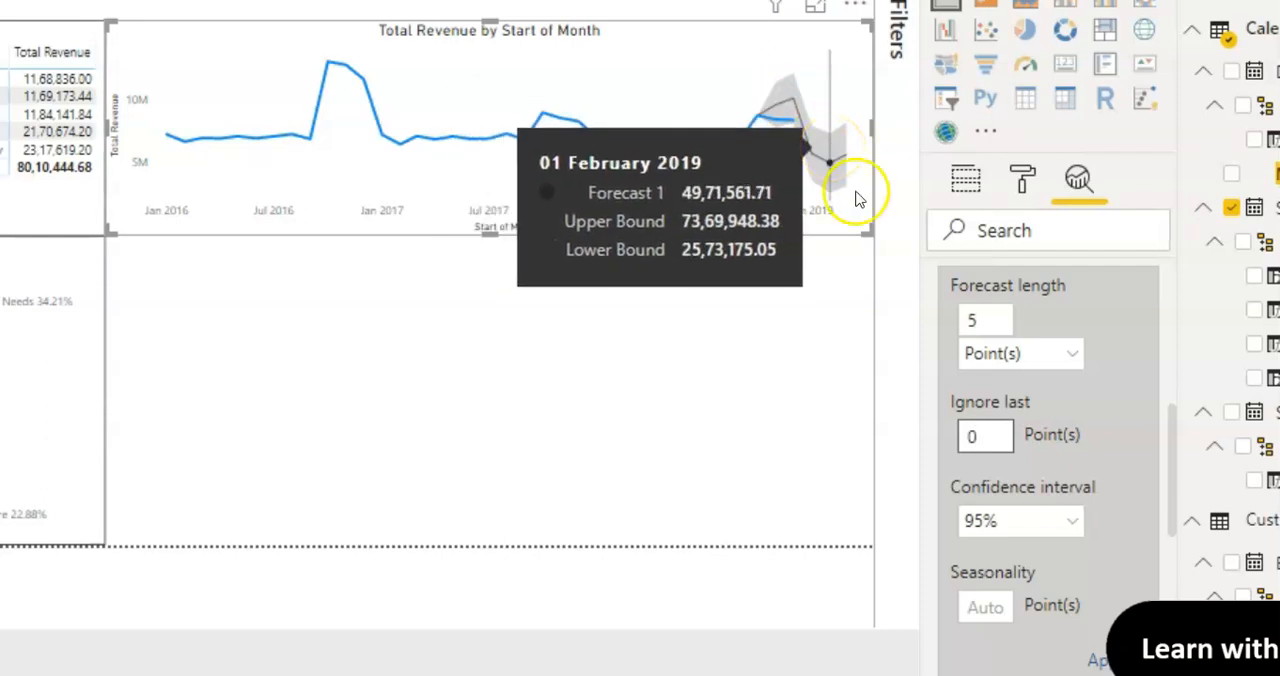
{"action": "left_click", "coordinate": [1097, 664]}
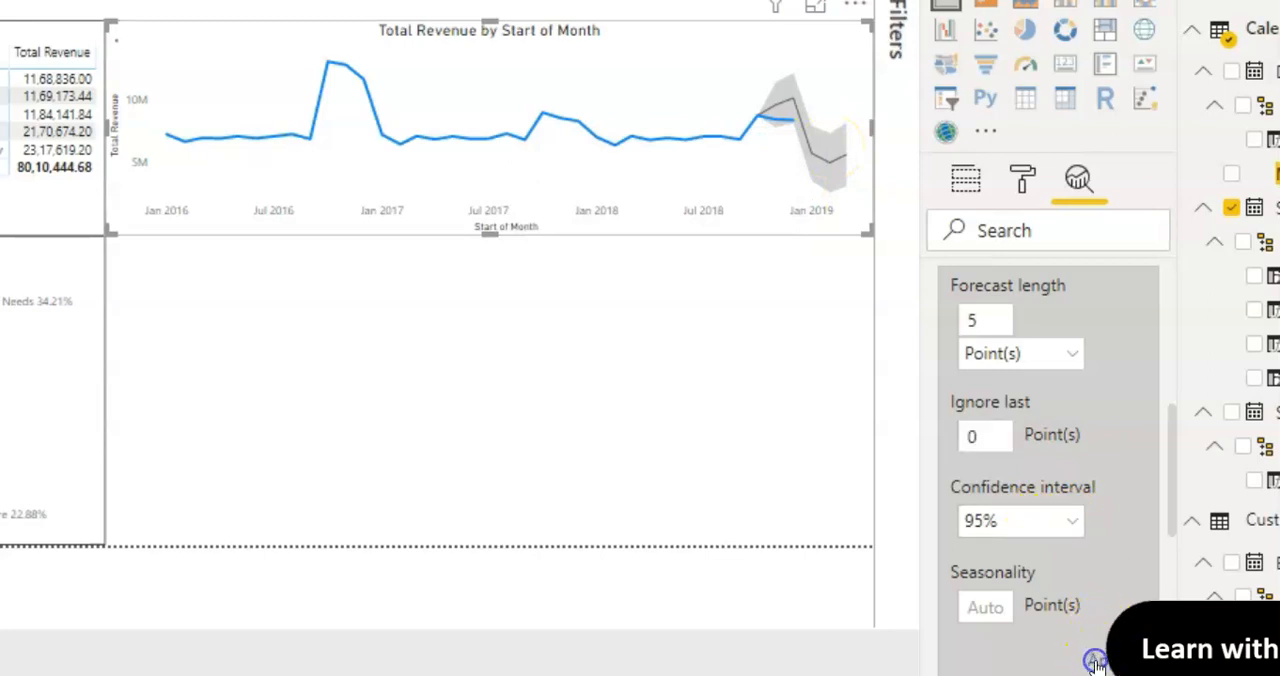
Step: Set the forecast's confidence interval to 75% and apply it
{"action": "left_click", "coordinate": [1073, 524]}
{"action": "left_click", "coordinate": [1052, 486]}
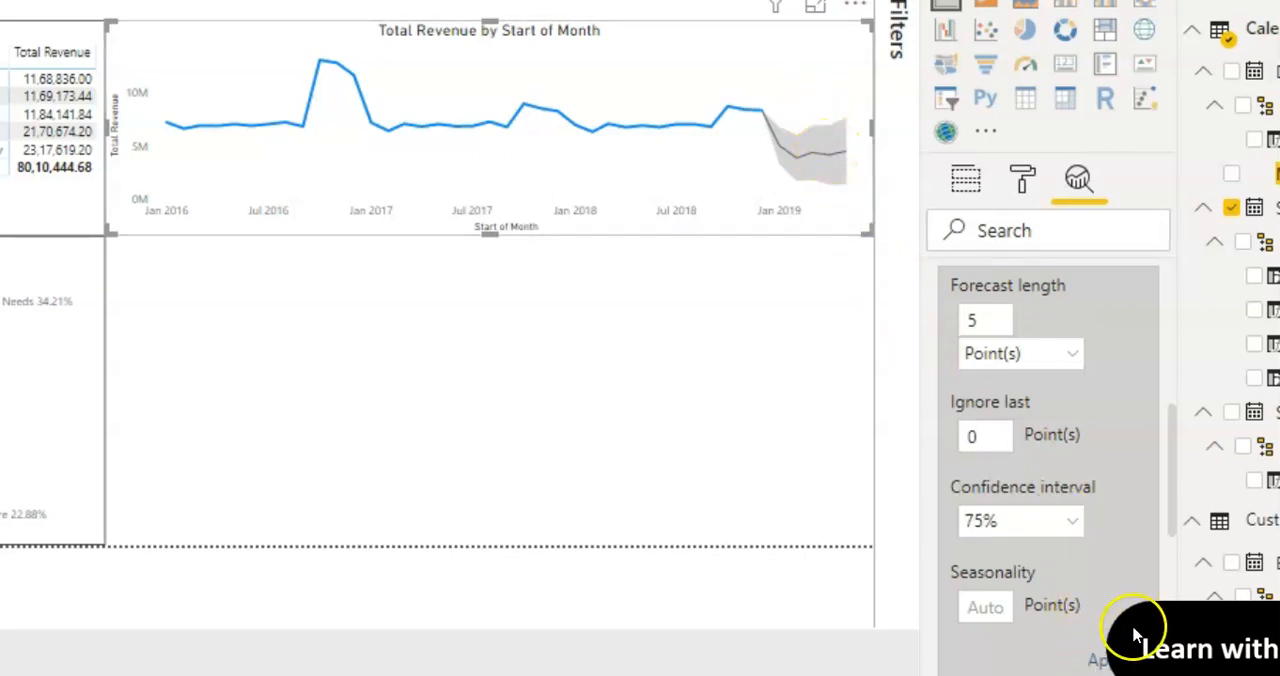
{"action": "left_click", "coordinate": [1104, 664]}
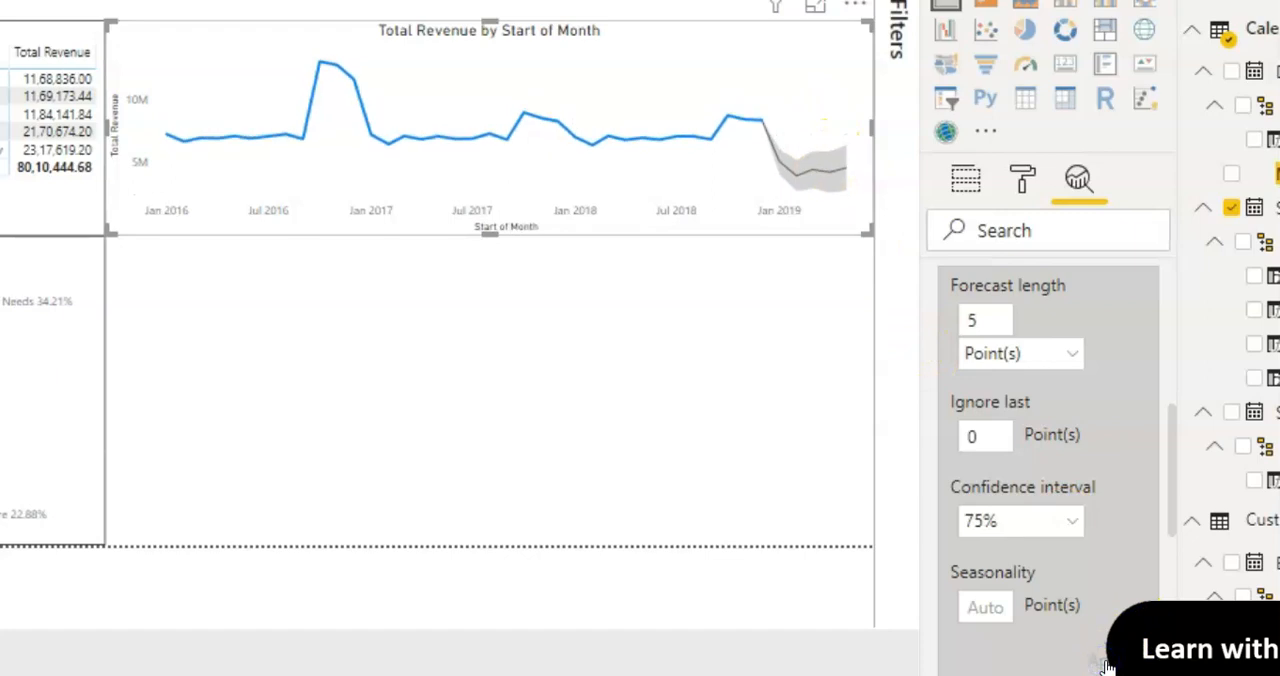
Step: Set the forecast's confidence interval back to 95% and apply it
{"action": "left_click", "coordinate": [1071, 521]}
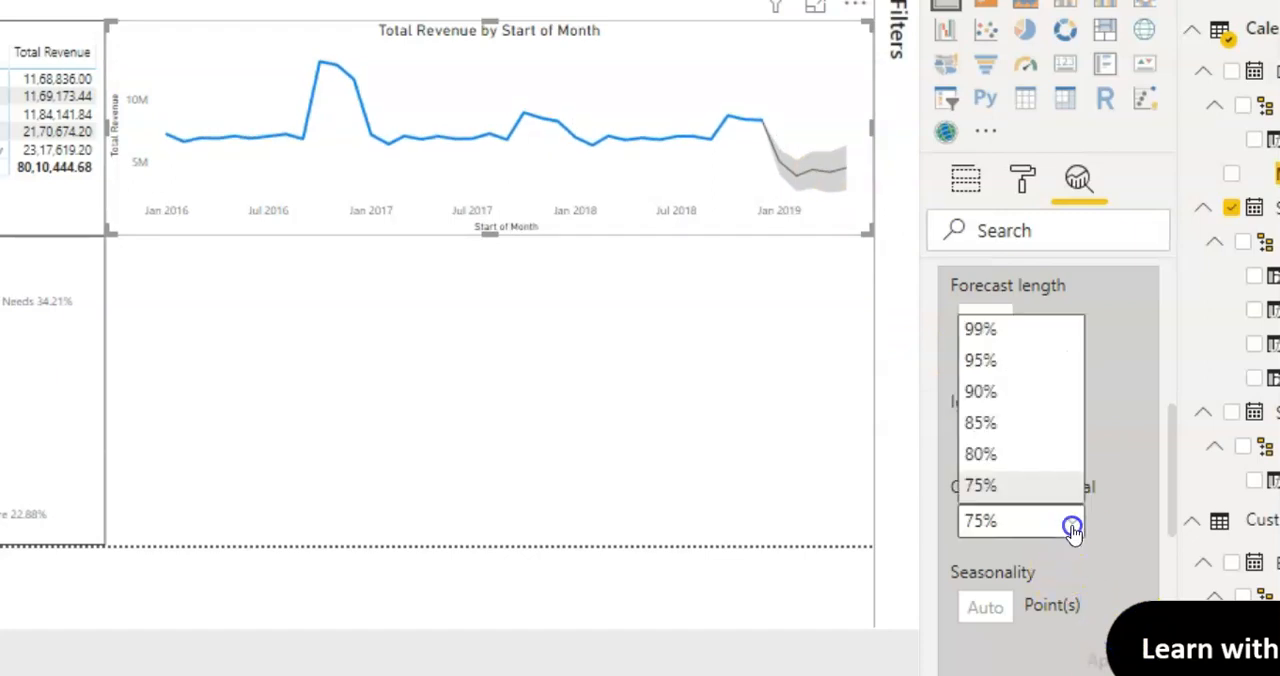
{"action": "left_click", "coordinate": [998, 360]}
{"action": "left_click", "coordinate": [1104, 662]}
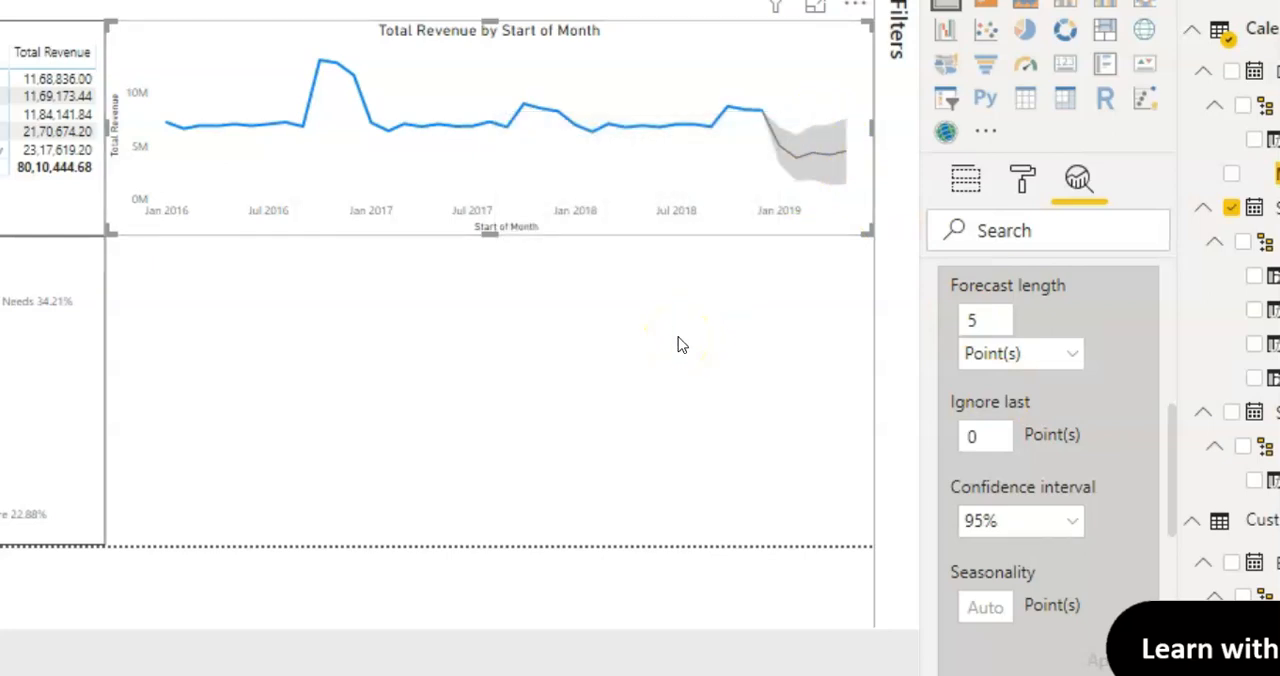
Step: Change the total revenue line chart's title text to "Revenue by Month"
{"action": "left_click", "coordinate": [678, 343]}
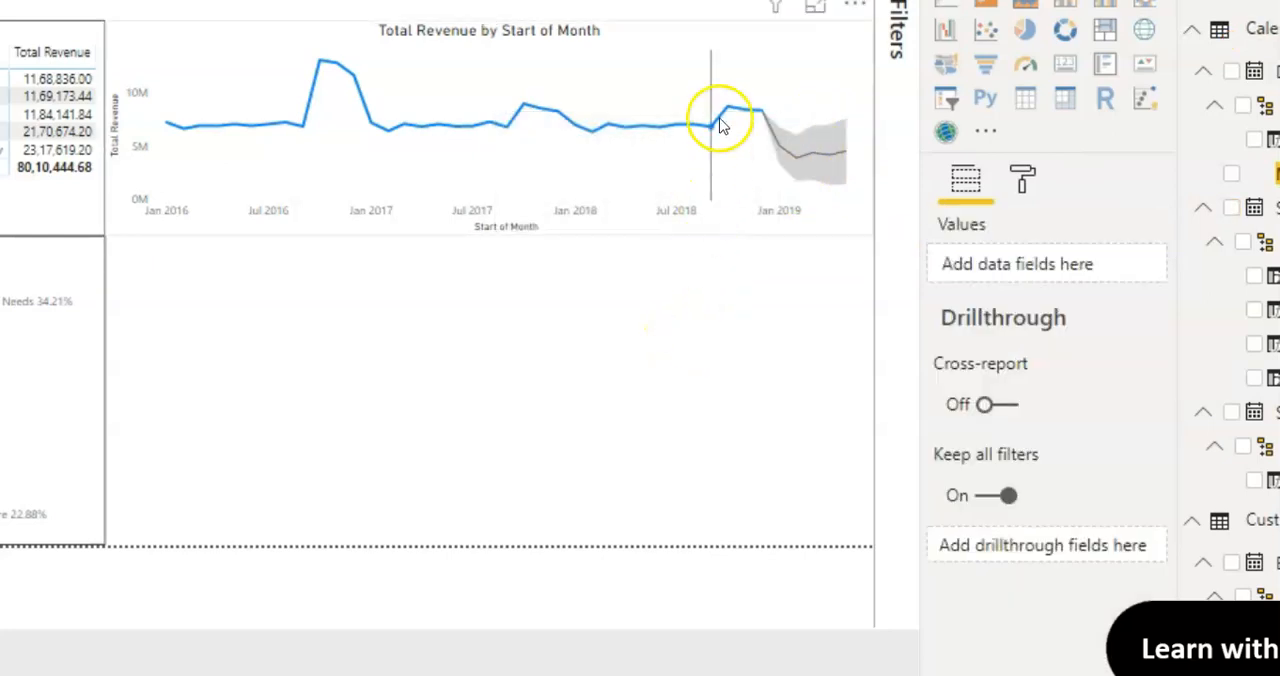
{"action": "left_click", "coordinate": [770, 50]}
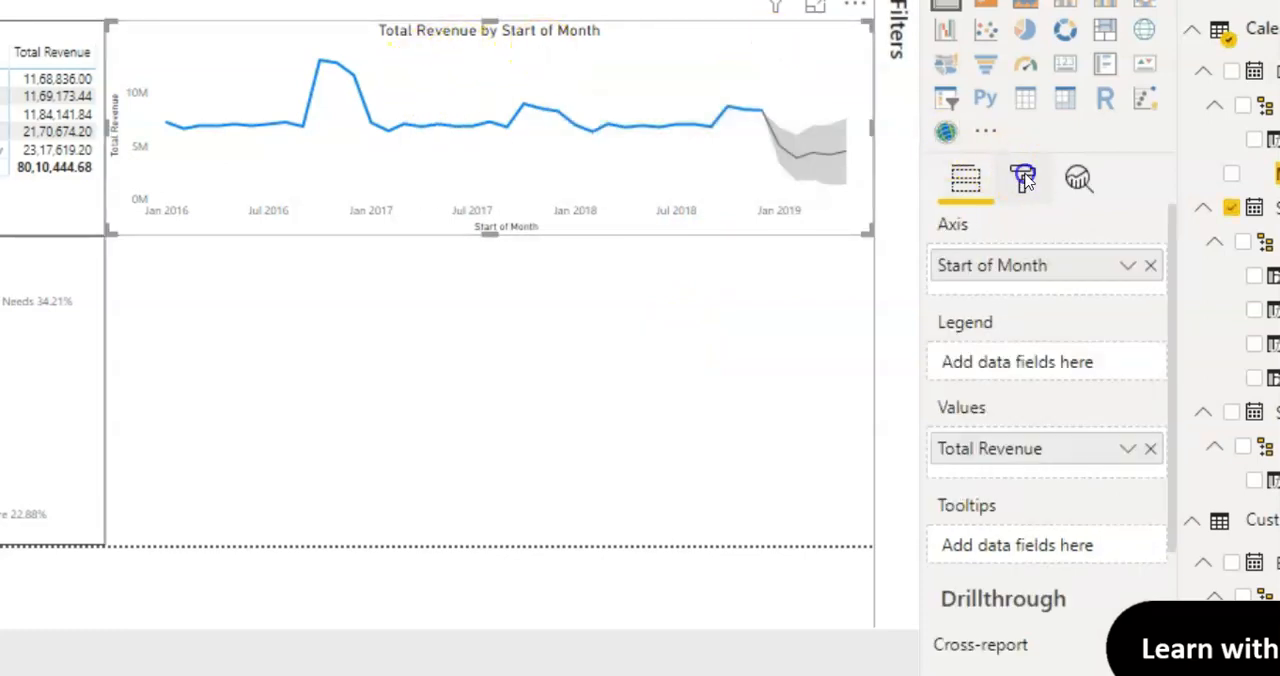
{"action": "left_click", "coordinate": [1023, 178]}
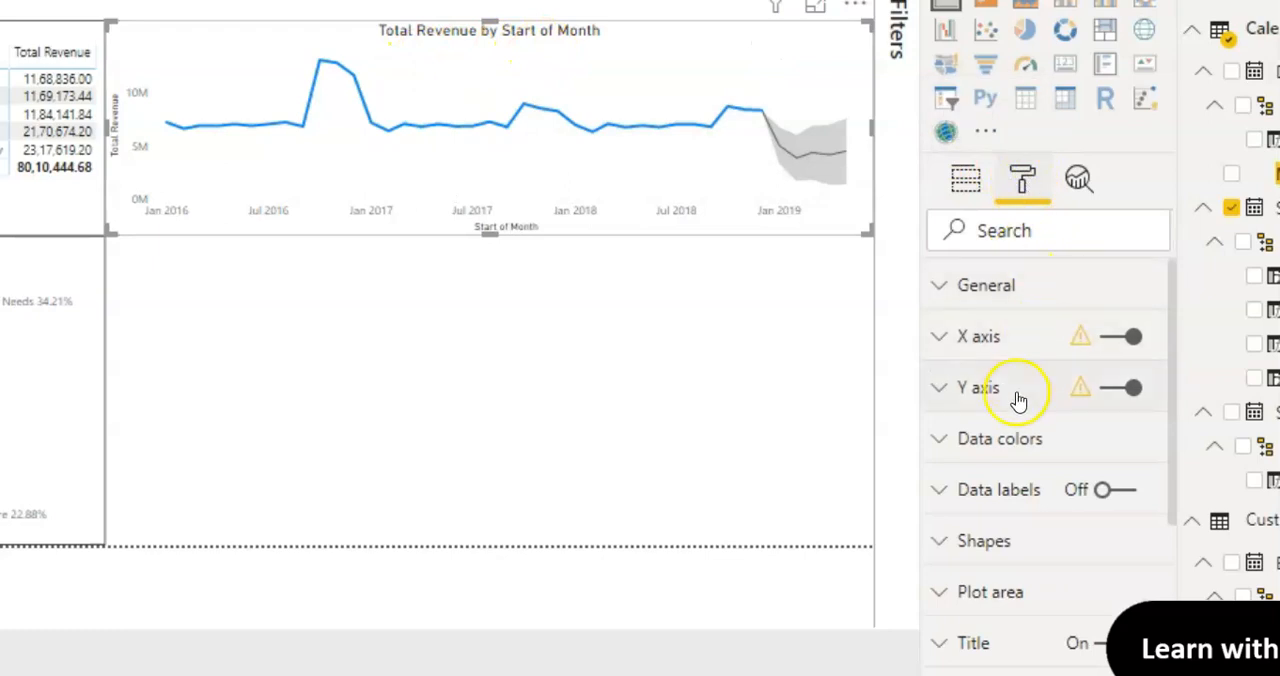
{"action": "left_click", "coordinate": [990, 645]}
{"action": "left_click_drag", "start_coordinate": [1171, 371], "coordinate": [1174, 437]}
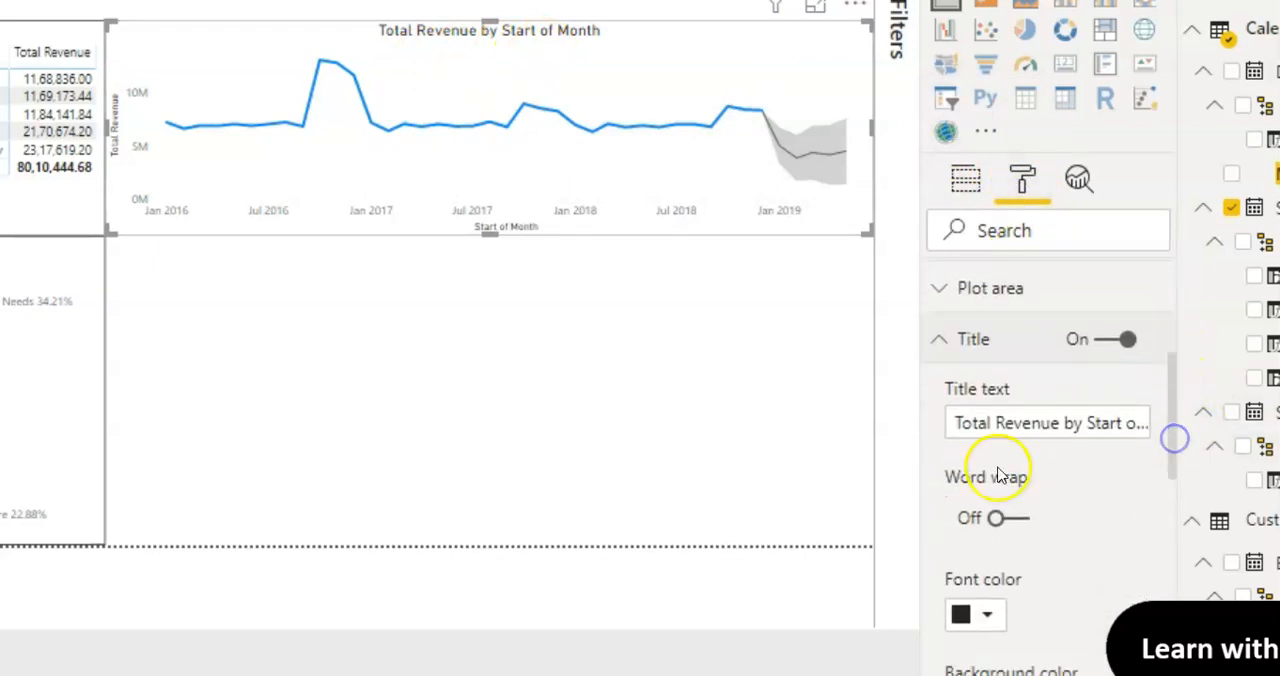
{"action": "left_click", "coordinate": [995, 423]}
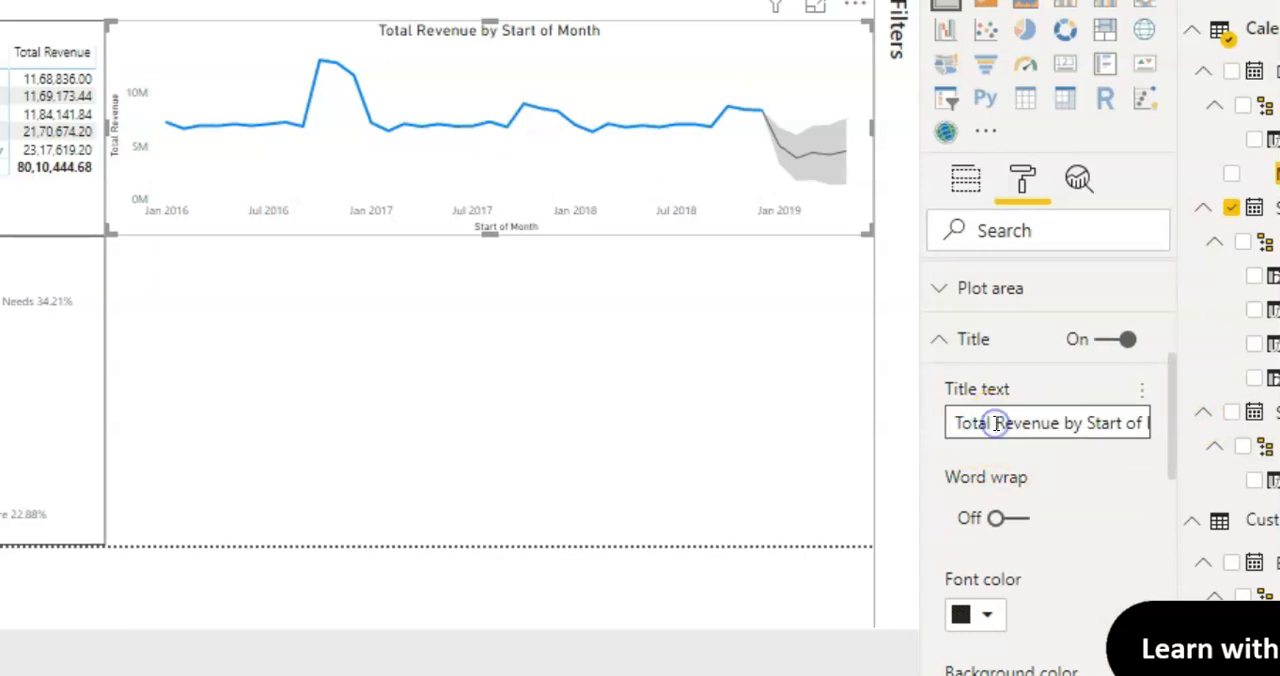
{"action": "key", "text": "BackSpace"}
{"action": "key", "text": "BackSpace"}
{"action": "key", "text": "BackSpace"}
{"action": "key", "text": "BackSpace"}
{"action": "key", "text": "BackSpace"}
{"action": "key", "text": "BackSpace"}
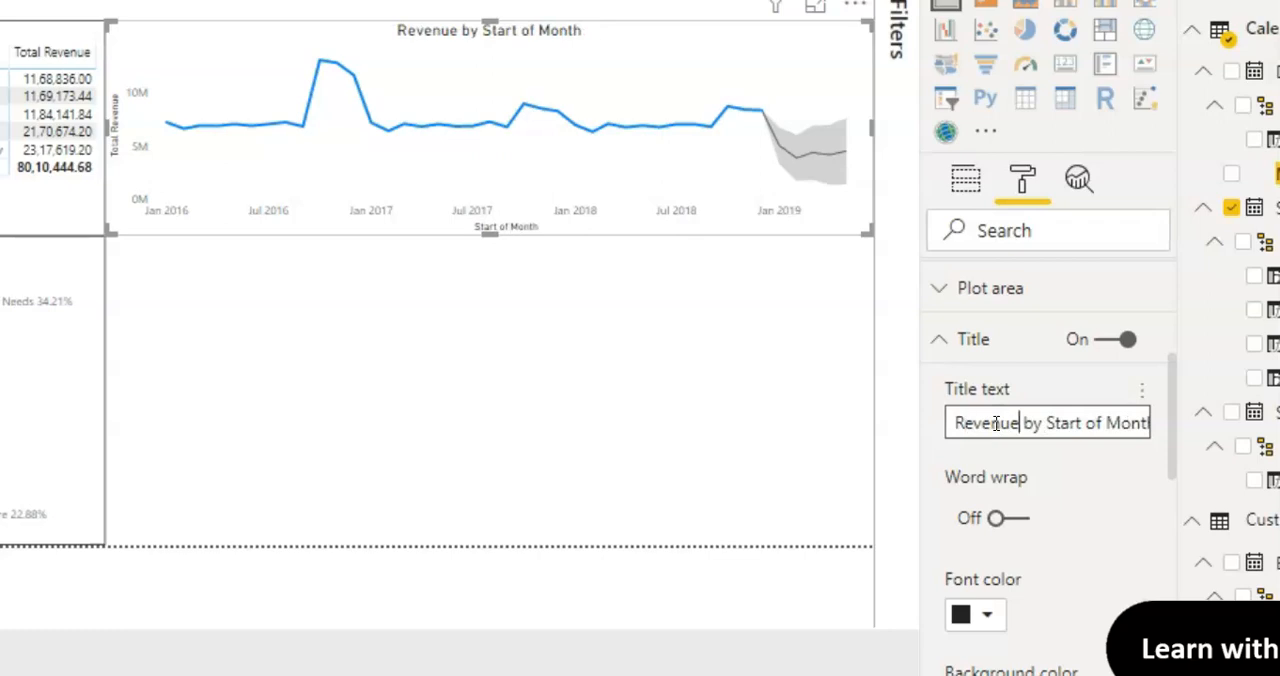
{"action": "key", "text": "BackSpace"}
{"action": "key", "text": "BackSpace"}
{"action": "key", "text": "BackSpace"}
{"action": "key", "text": "BackSpace"}
{"action": "key", "text": "BackSpace"}
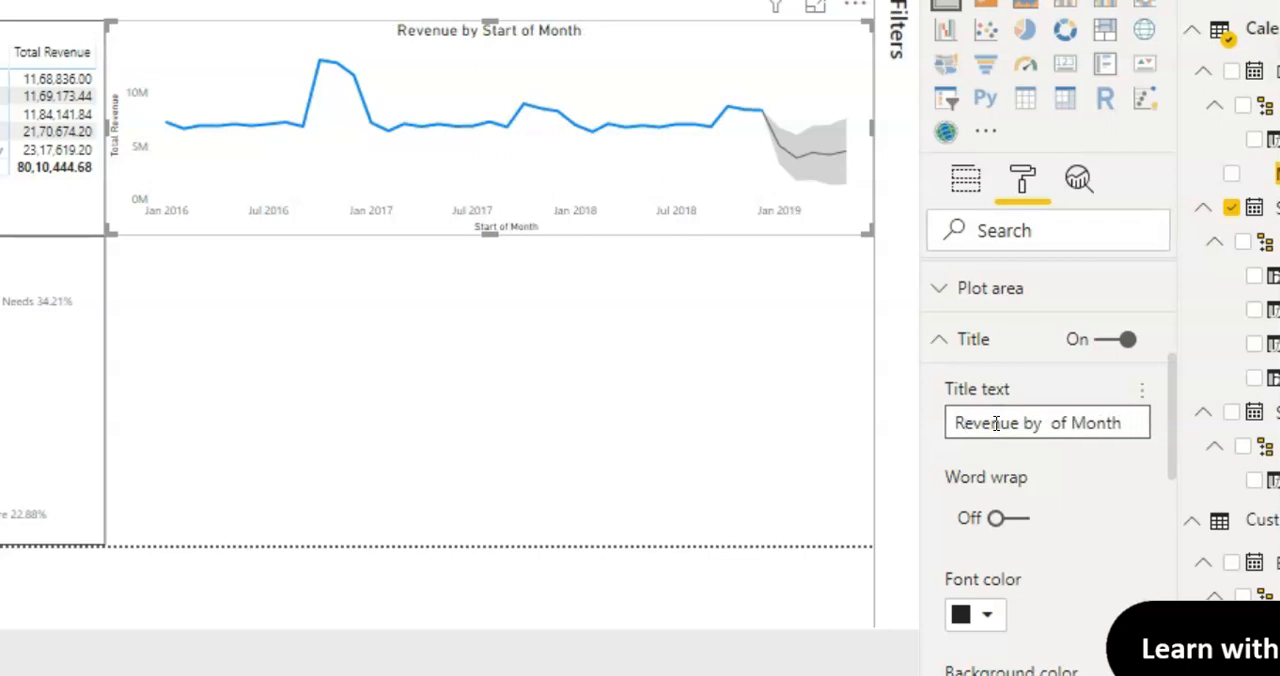
{"action": "left_click", "coordinate": [640, 421]}
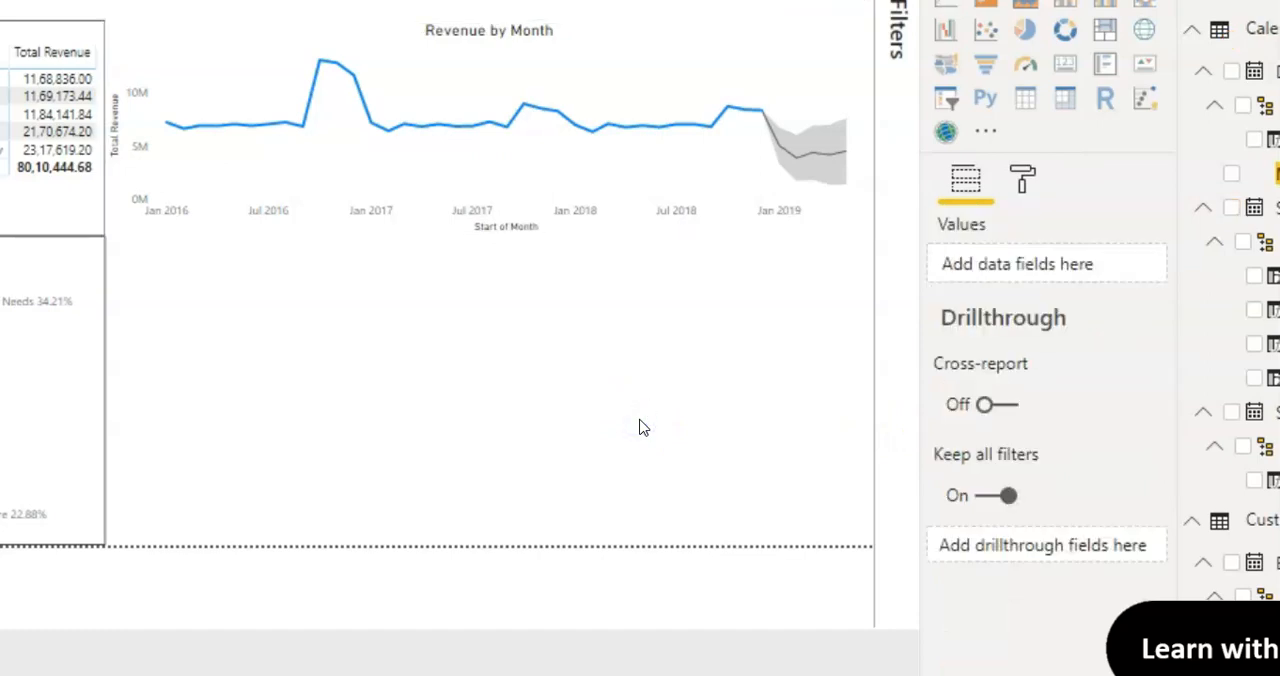
Step: Turn on the border for the Revenue by Month line chart, keeping the black color and radius 0
{"action": "left_click", "coordinate": [818, 46]}
{"action": "left_click", "coordinate": [1018, 183]}
{"action": "left_click", "coordinate": [1024, 240]}
{"action": "type", "text": "bord"}
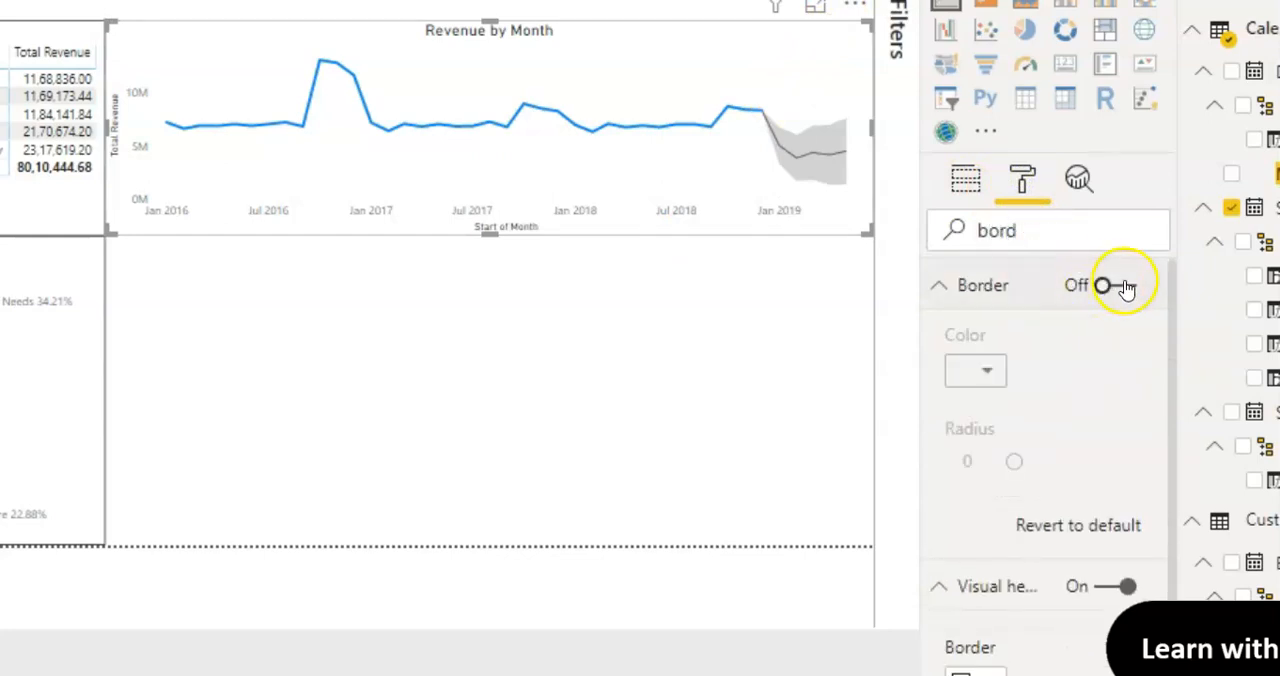
{"action": "left_click", "coordinate": [1124, 287]}
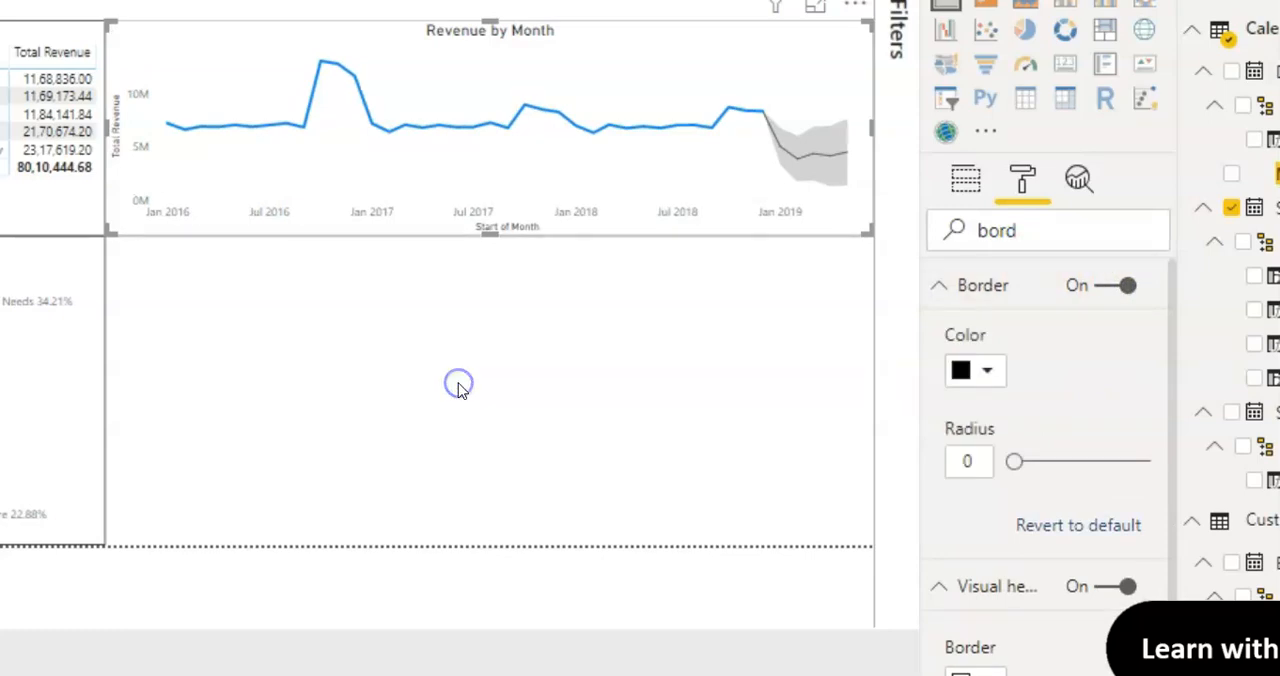
{"action": "left_click", "coordinate": [458, 386]}
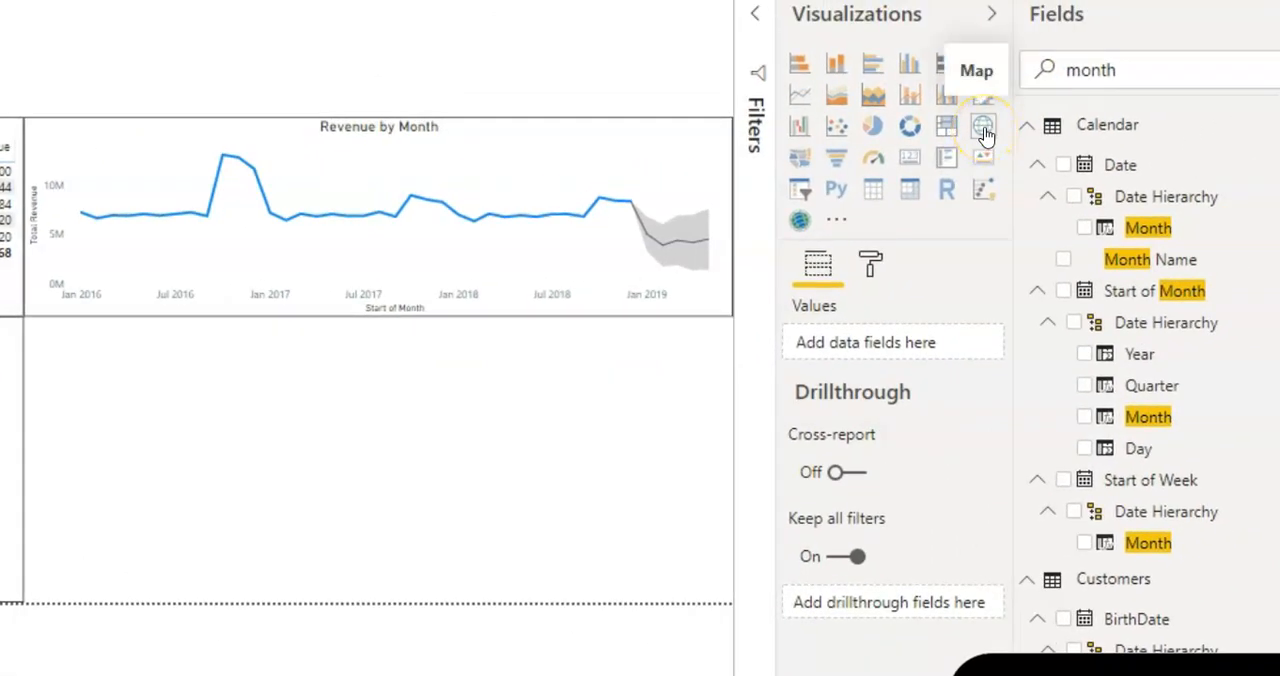
Step: Add a map visual below the line chart with State from the Territory table as its location
{"action": "left_click", "coordinate": [984, 131]}
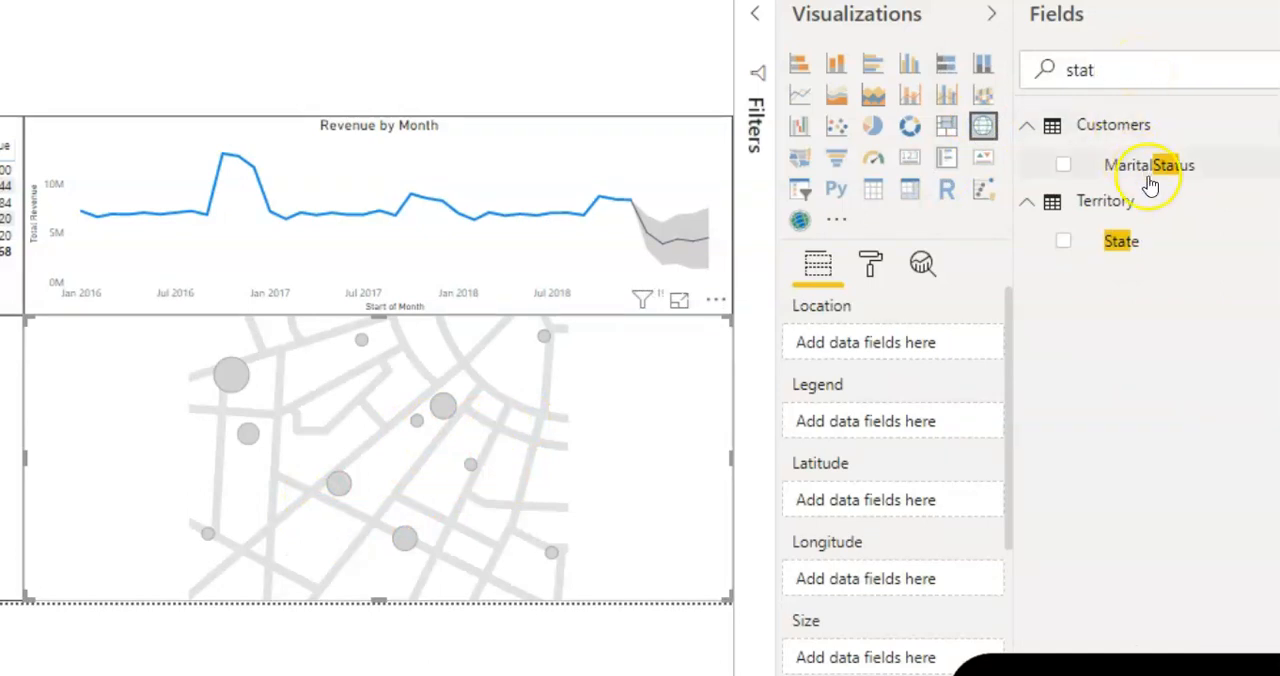
{"action": "left_click_drag", "start_coordinate": [1127, 248], "coordinate": [912, 350]}
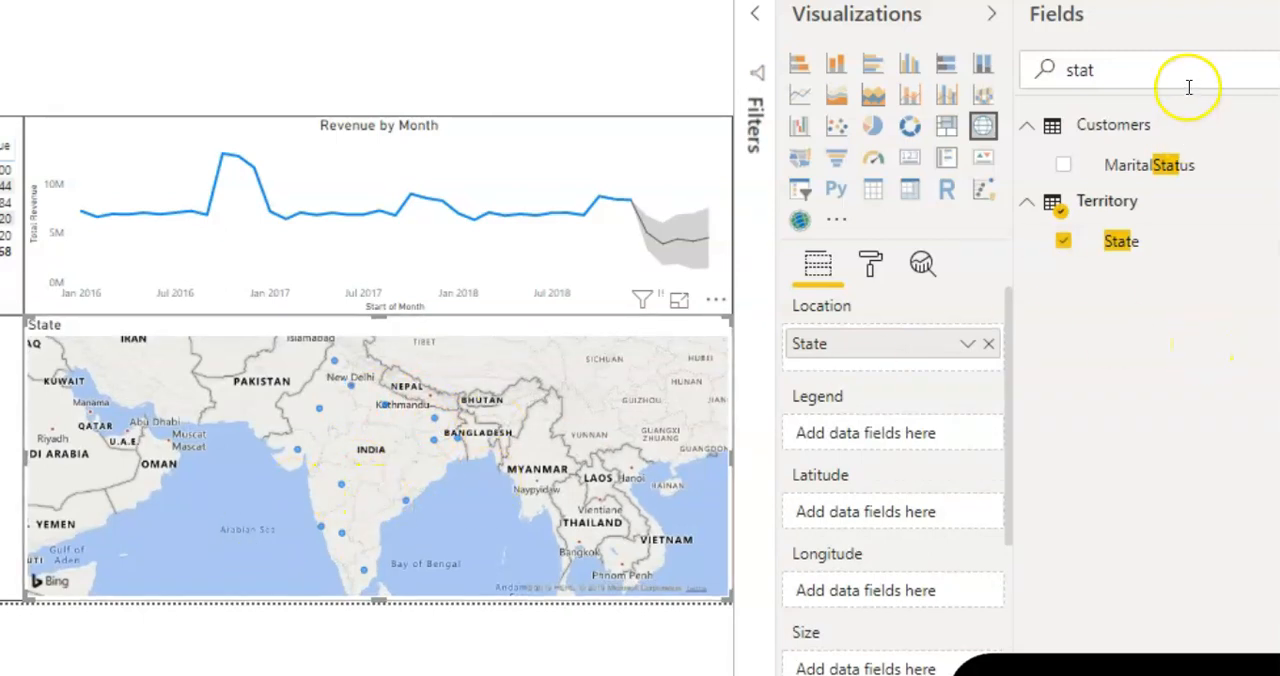
{"action": "mouse_move", "coordinate": [1243, 143]}
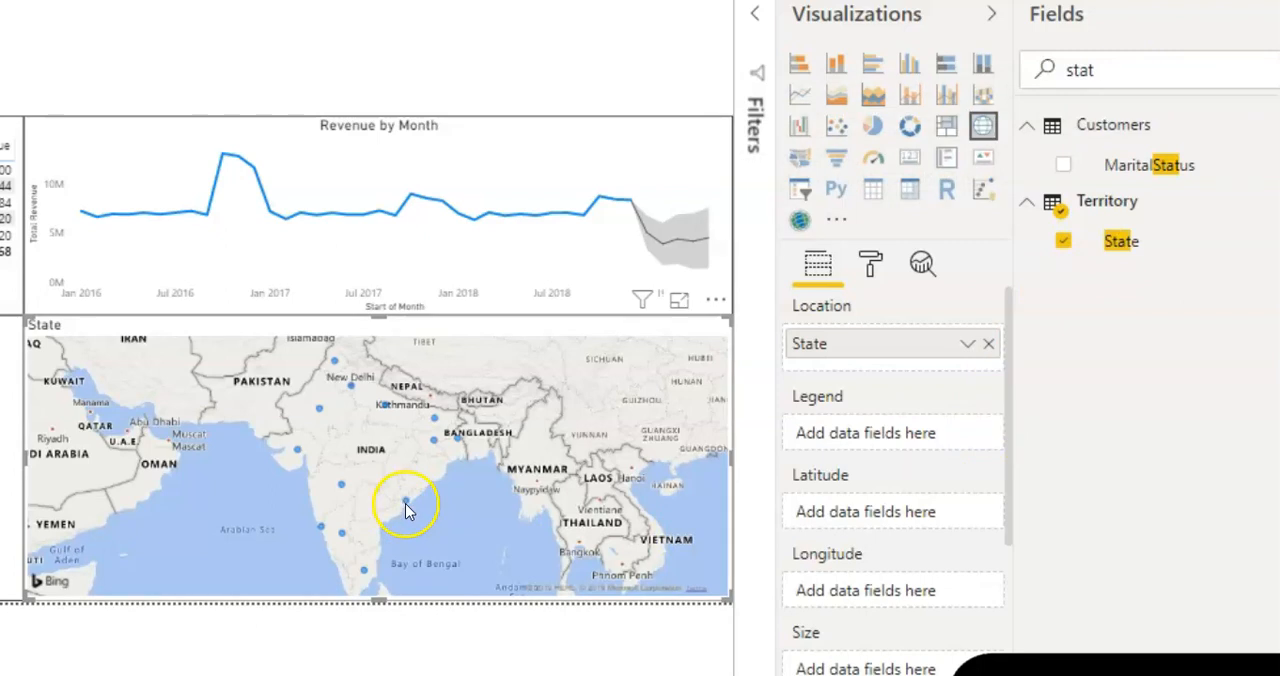
{"action": "mouse_move", "coordinate": [405, 508]}
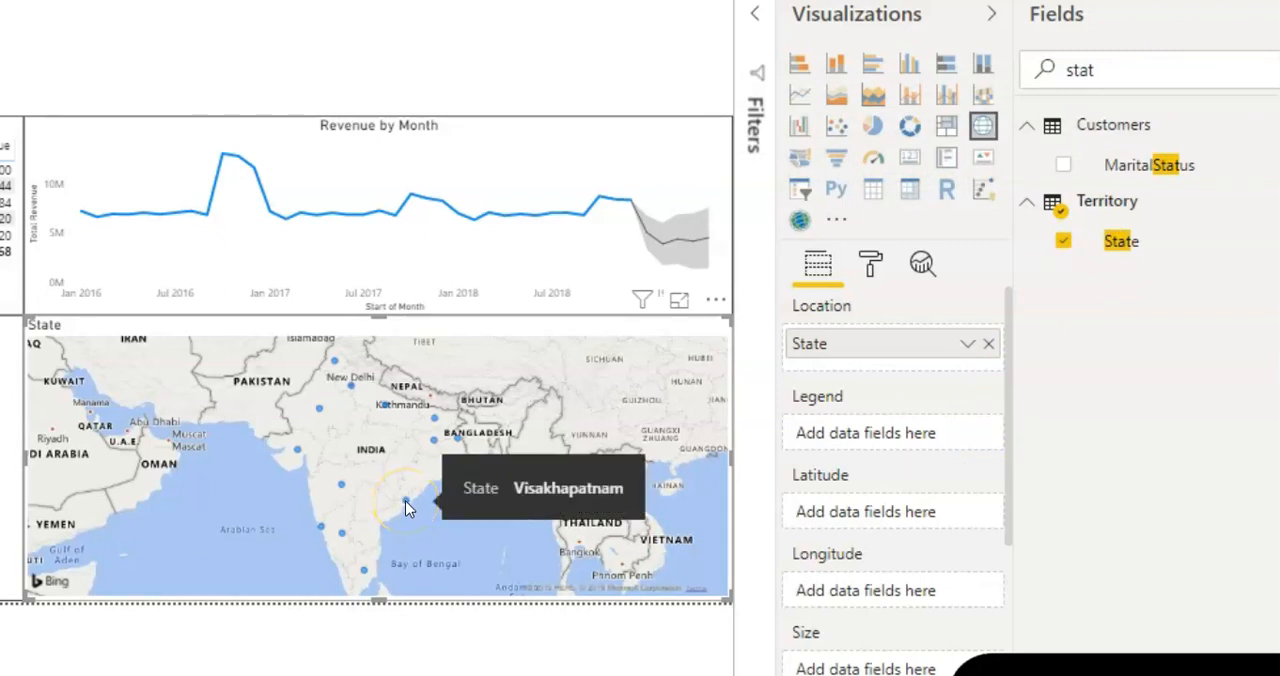
Step: Size the map's bubbles by Number of Orders from Sales-Data and inspect the values of individual states
{"action": "left_click_drag", "start_coordinate": [1117, 71], "coordinate": [1055, 70]}
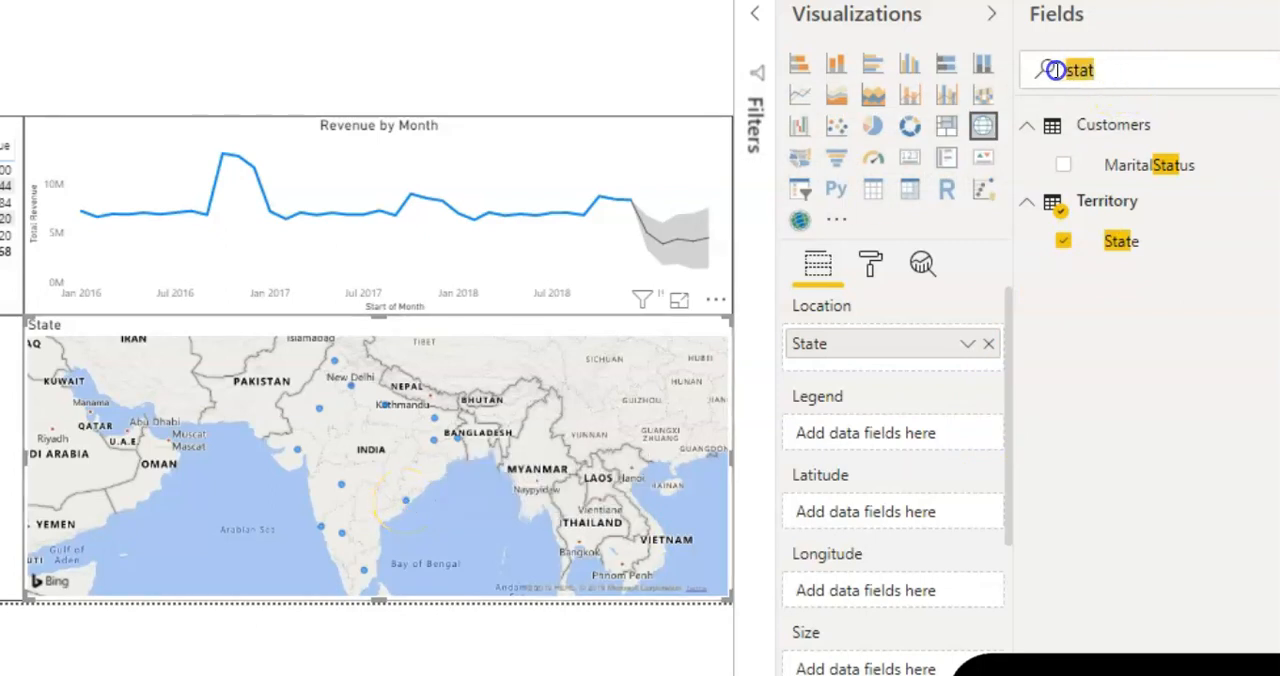
{"action": "type", "text": "numb"}
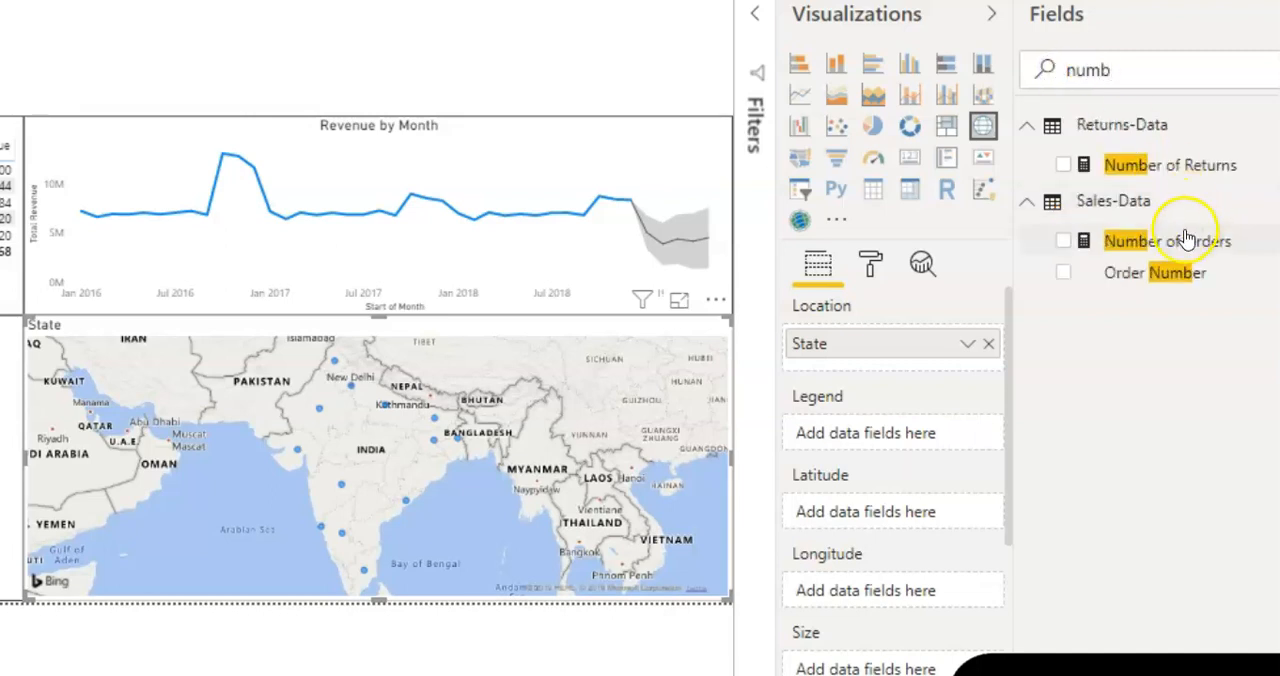
{"action": "left_click_drag", "start_coordinate": [1182, 238], "coordinate": [915, 662]}
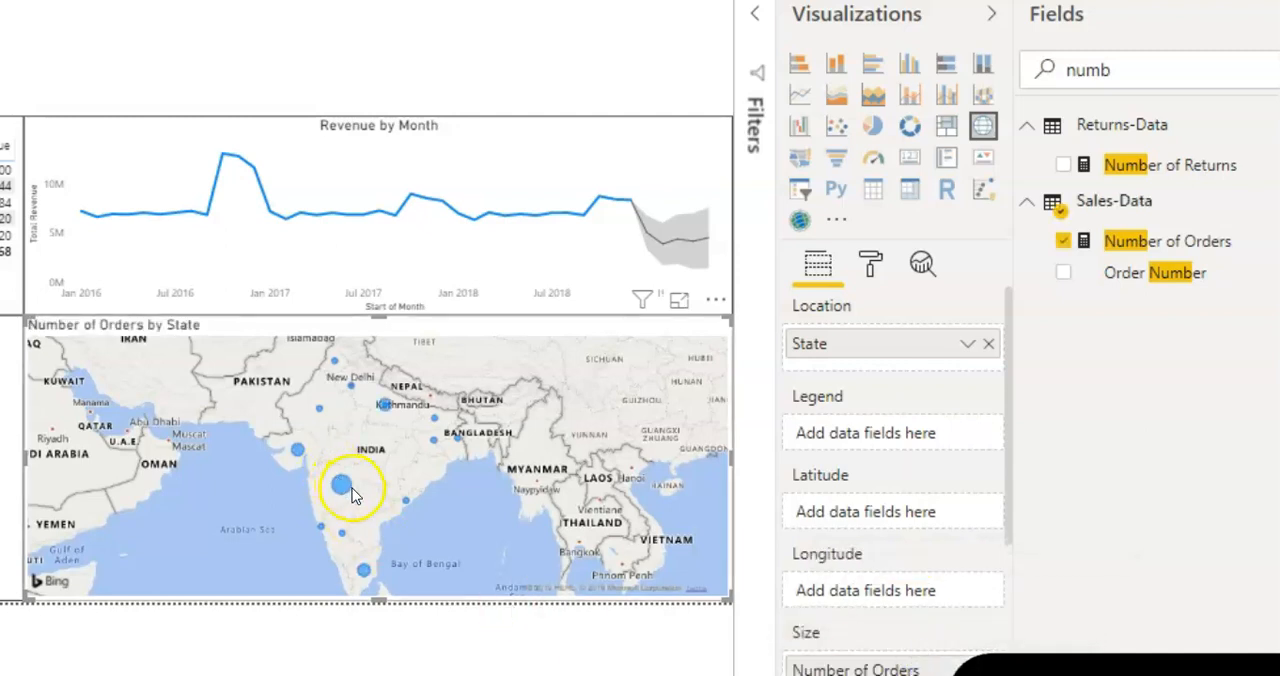
{"action": "mouse_move", "coordinate": [345, 490]}
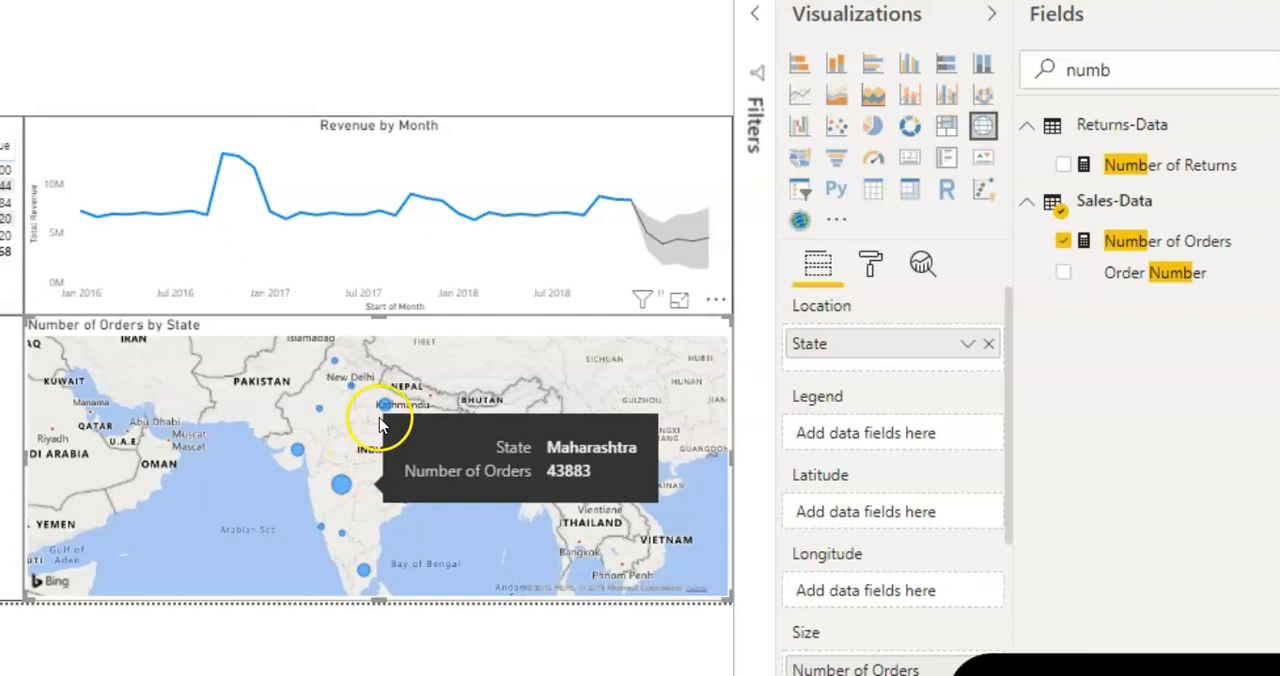
{"action": "mouse_move", "coordinate": [386, 410]}
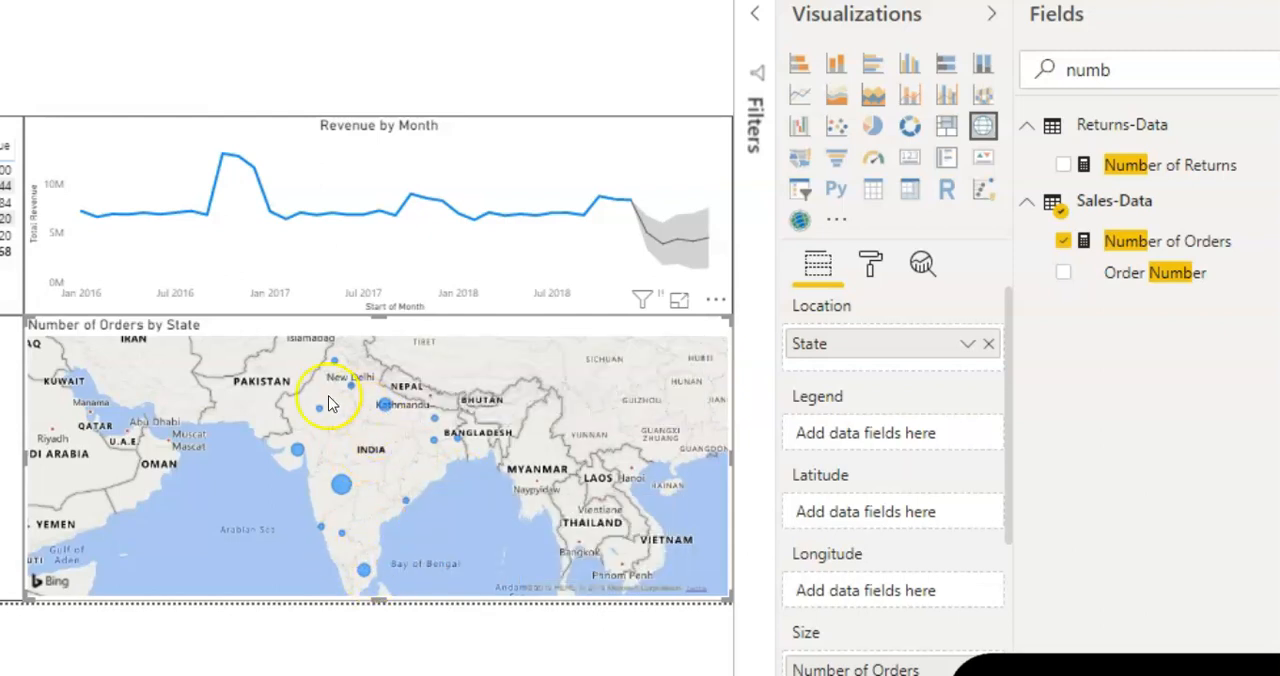
Step: Center the title of the Number of Orders by State map
{"action": "left_click", "coordinate": [873, 266]}
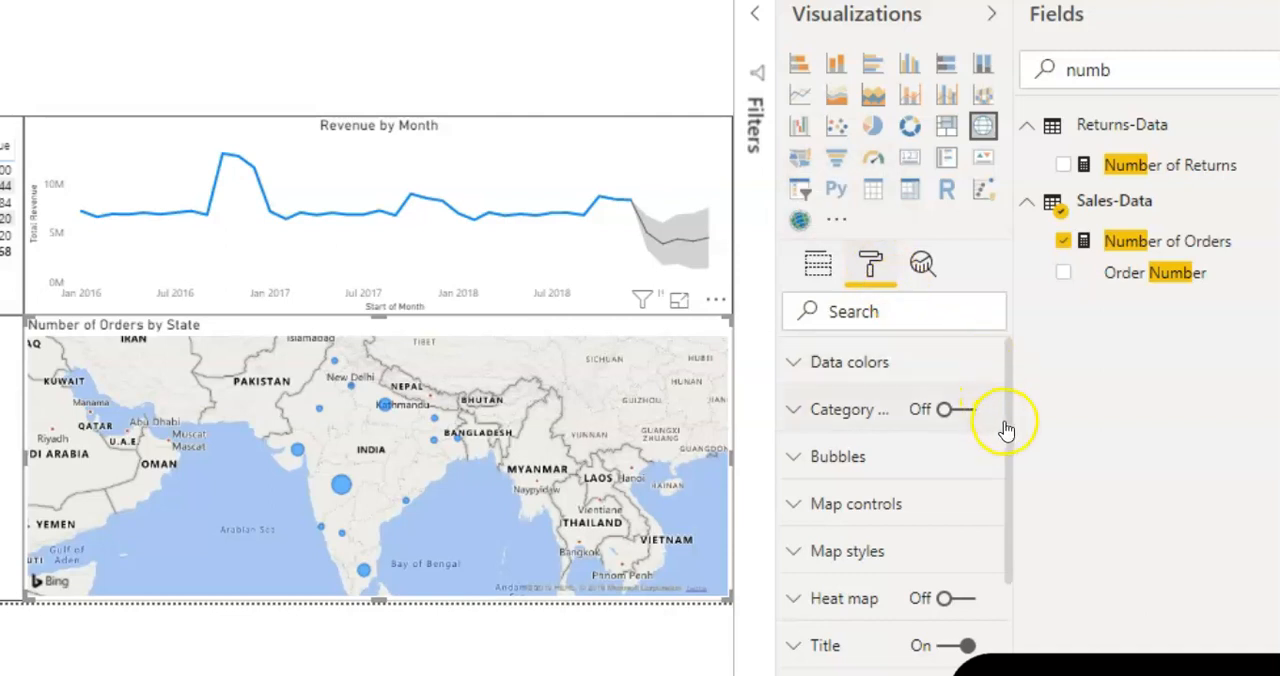
{"action": "left_click_drag", "start_coordinate": [1008, 428], "coordinate": [994, 572]}
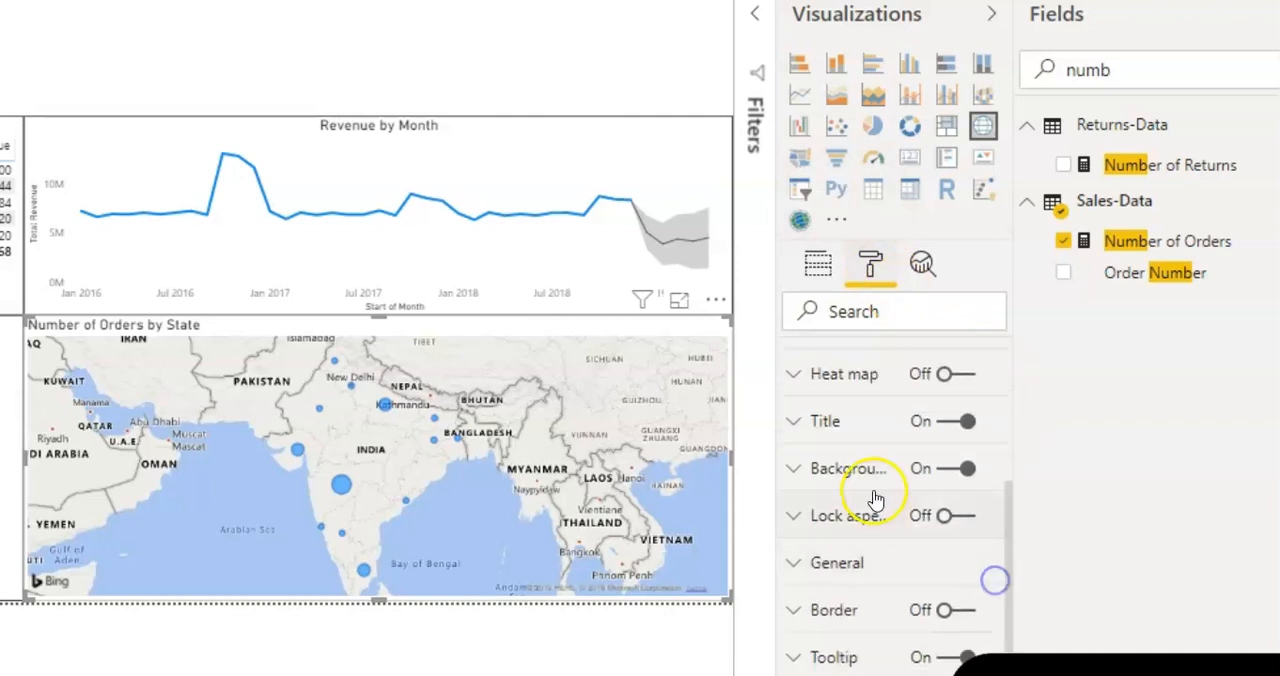
{"action": "left_click", "coordinate": [846, 431]}
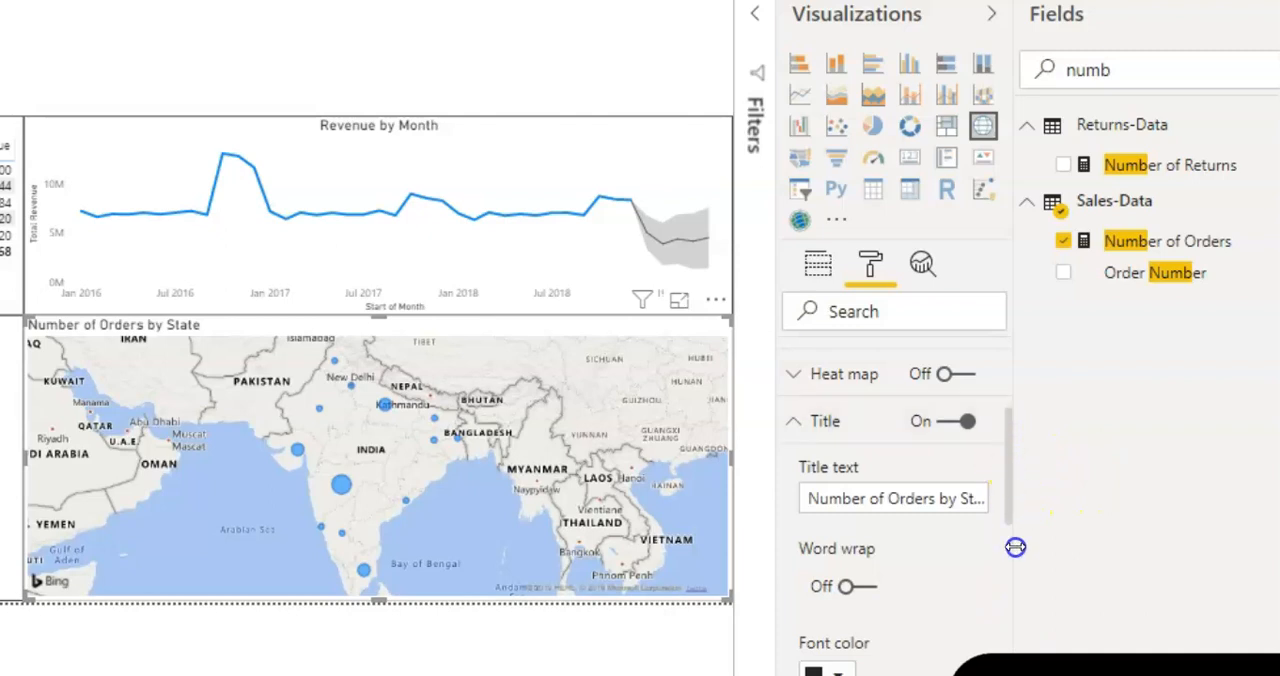
{"action": "left_click_drag", "start_coordinate": [1006, 478], "coordinate": [1000, 556]}
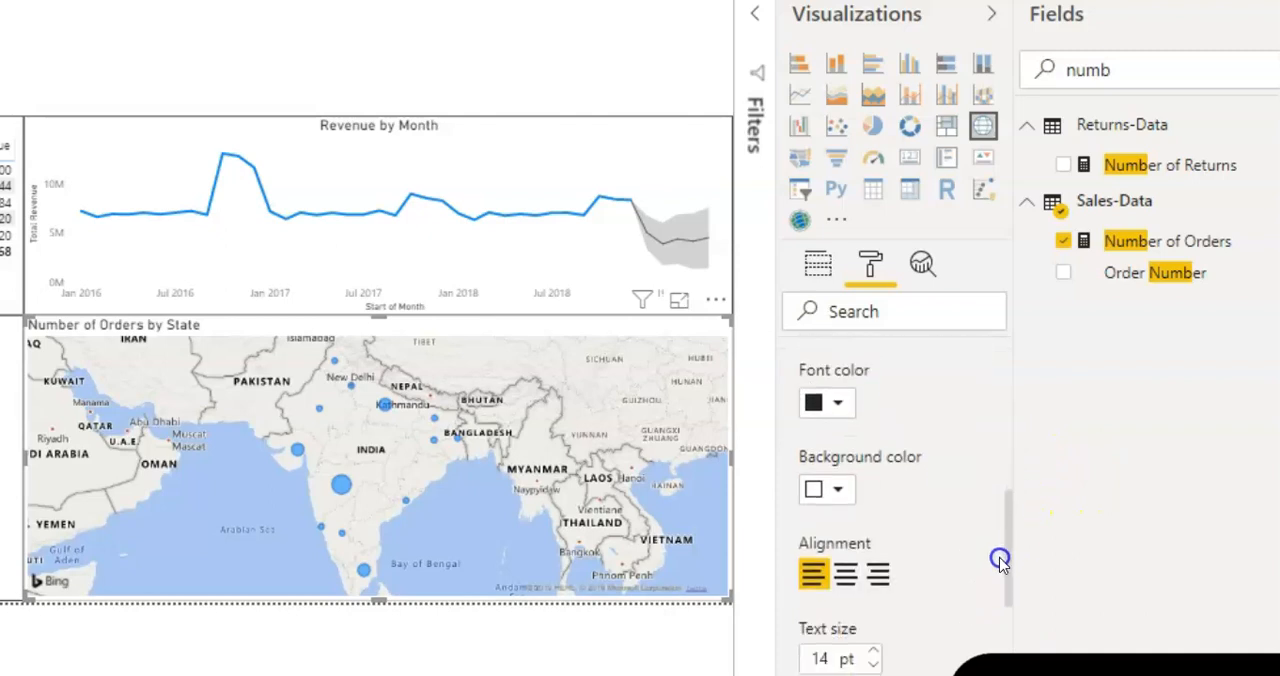
{"action": "left_click", "coordinate": [846, 577]}
Step: Turn on the border for the Number of Orders by State map, keeping the black color and radius 0
{"action": "left_click", "coordinate": [880, 314]}
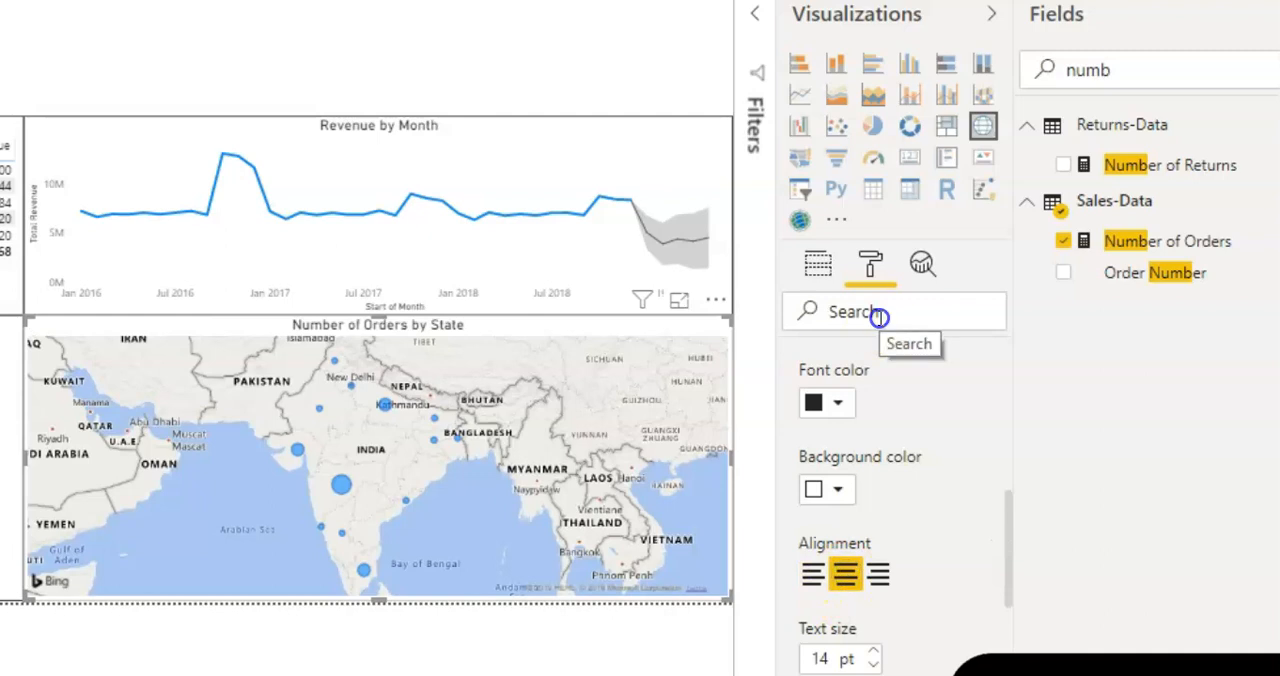
{"action": "type", "text": "bord"}
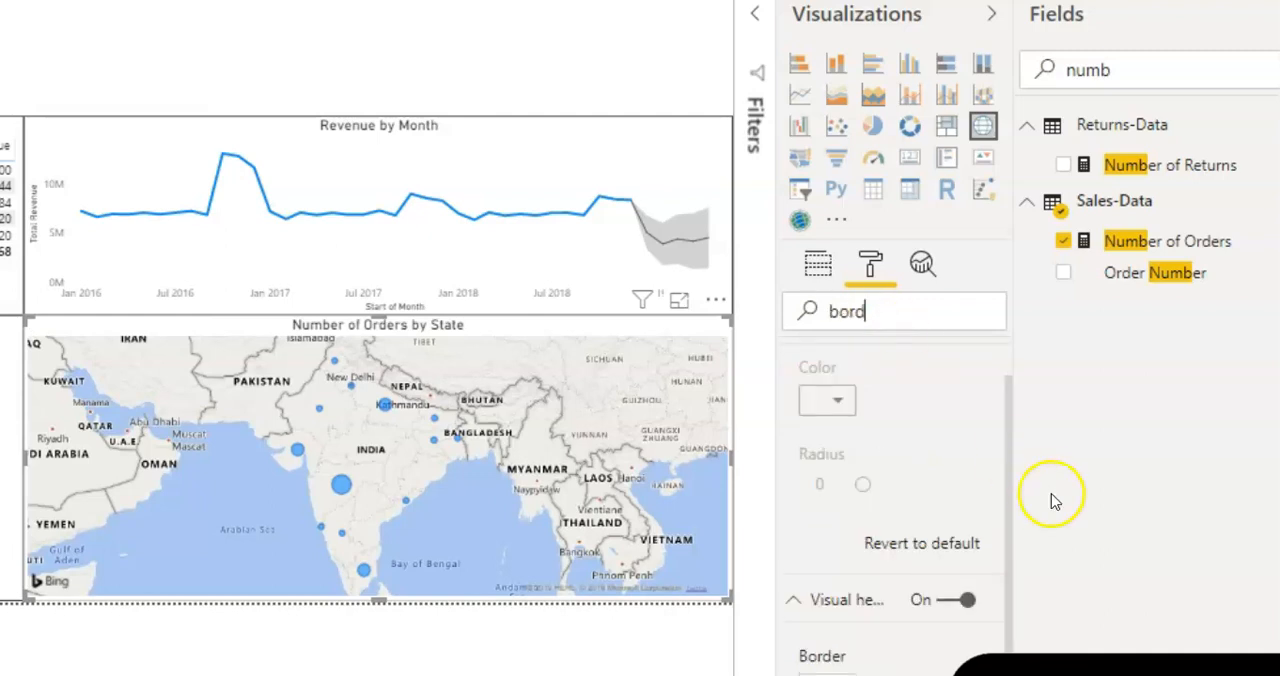
{"action": "scroll", "coordinate": [1005, 440], "scroll_direction": "up", "scroll_amount": 2}
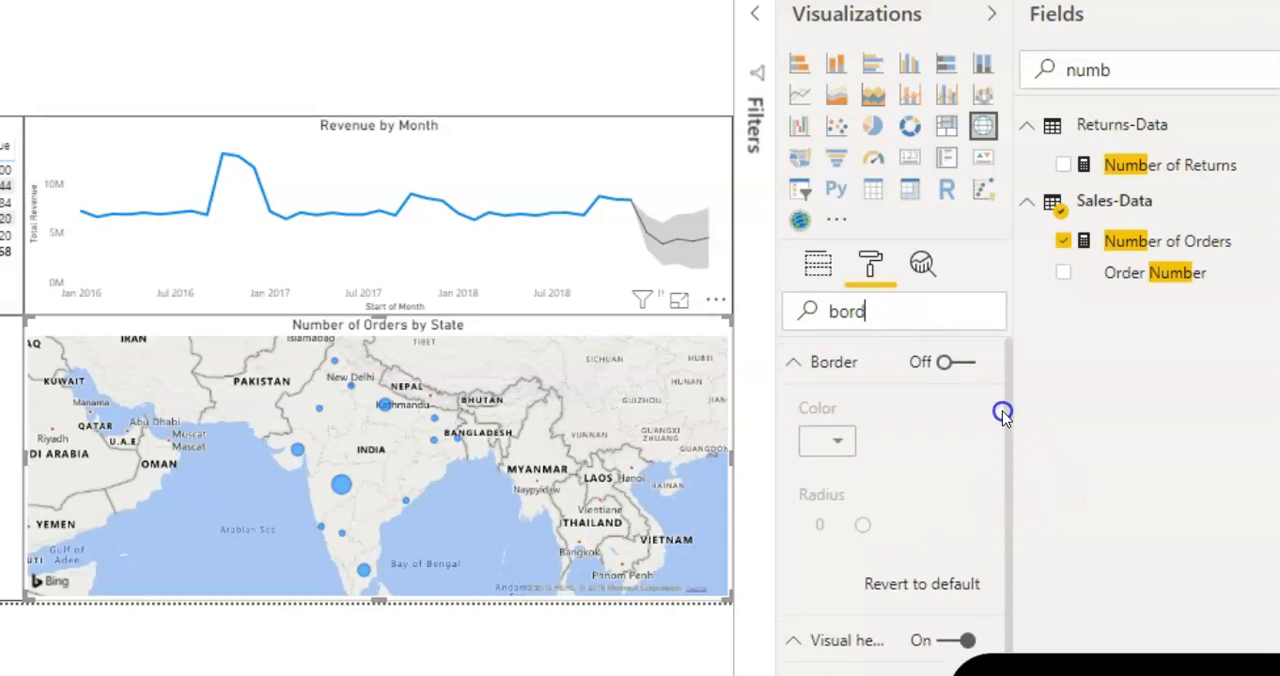
{"action": "left_click", "coordinate": [972, 363]}
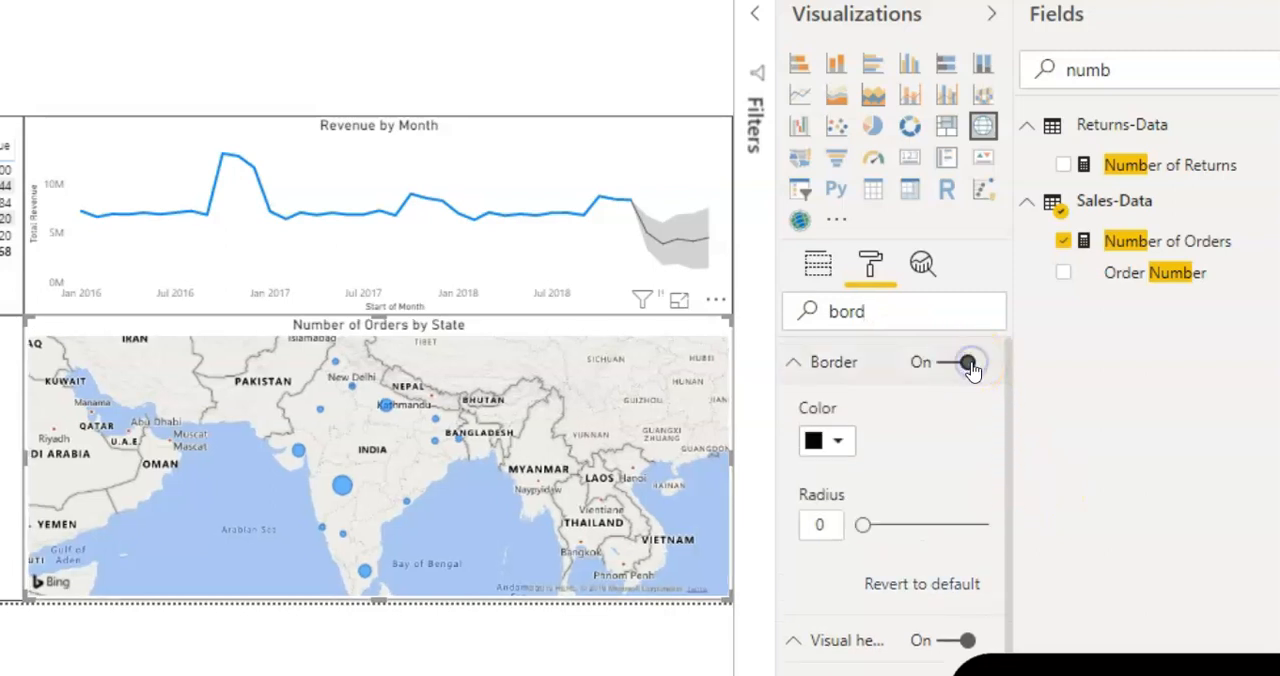
{"action": "left_click", "coordinate": [546, 38]}
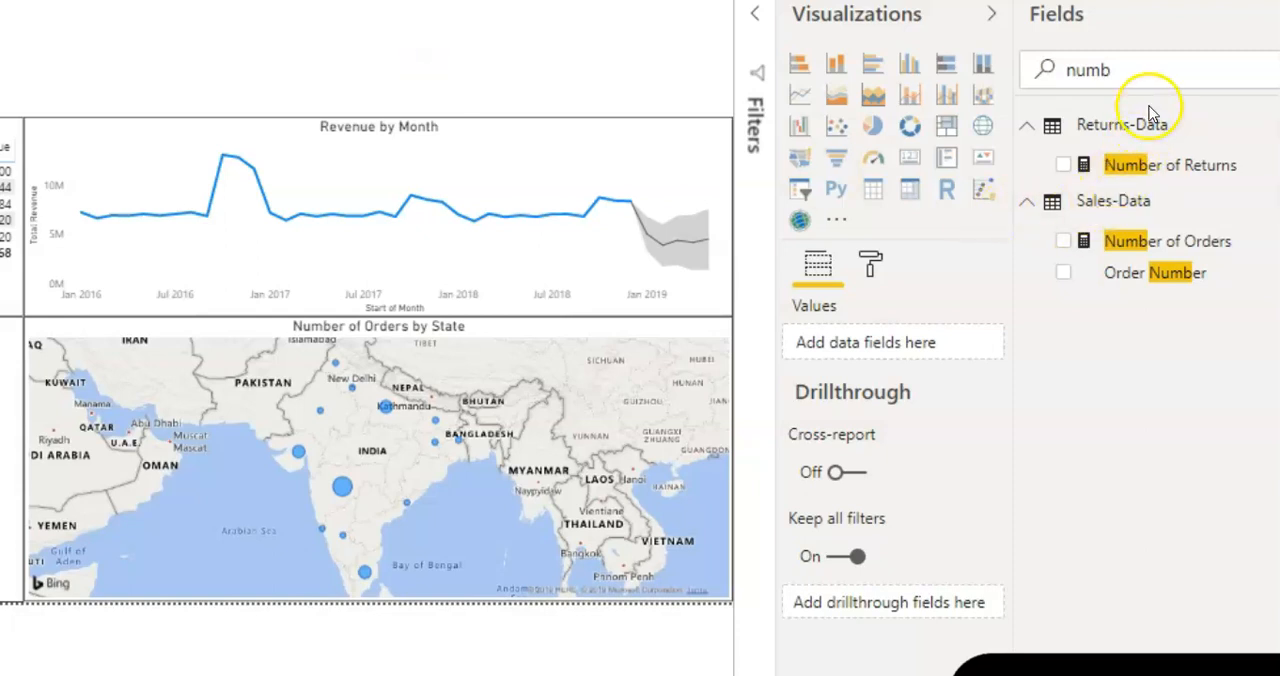
Step: Add a KPI visual and fit it into the blank area above the line chart, about a third of the chart's width
{"action": "left_click", "coordinate": [989, 159]}
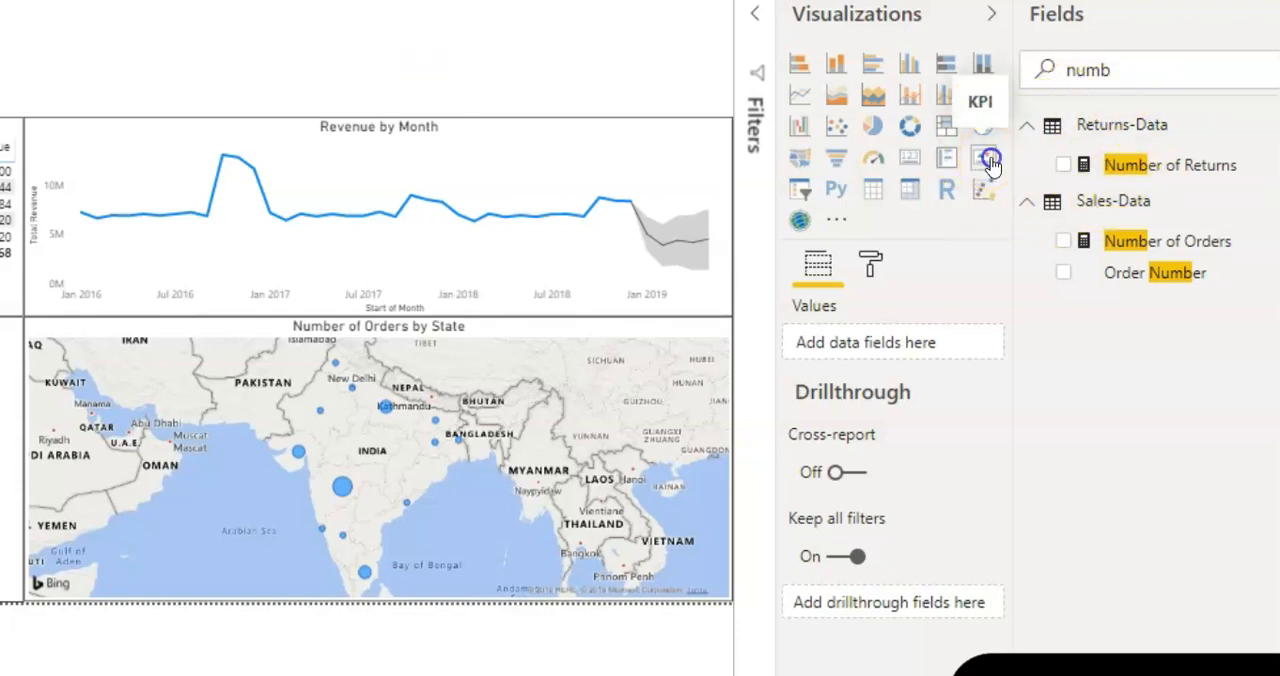
{"action": "left_click_drag", "start_coordinate": [12, 48], "coordinate": [125, 31]}
{"action": "left_click_drag", "start_coordinate": [206, 48], "coordinate": [258, 46]}
{"action": "left_click", "coordinate": [260, 45]}
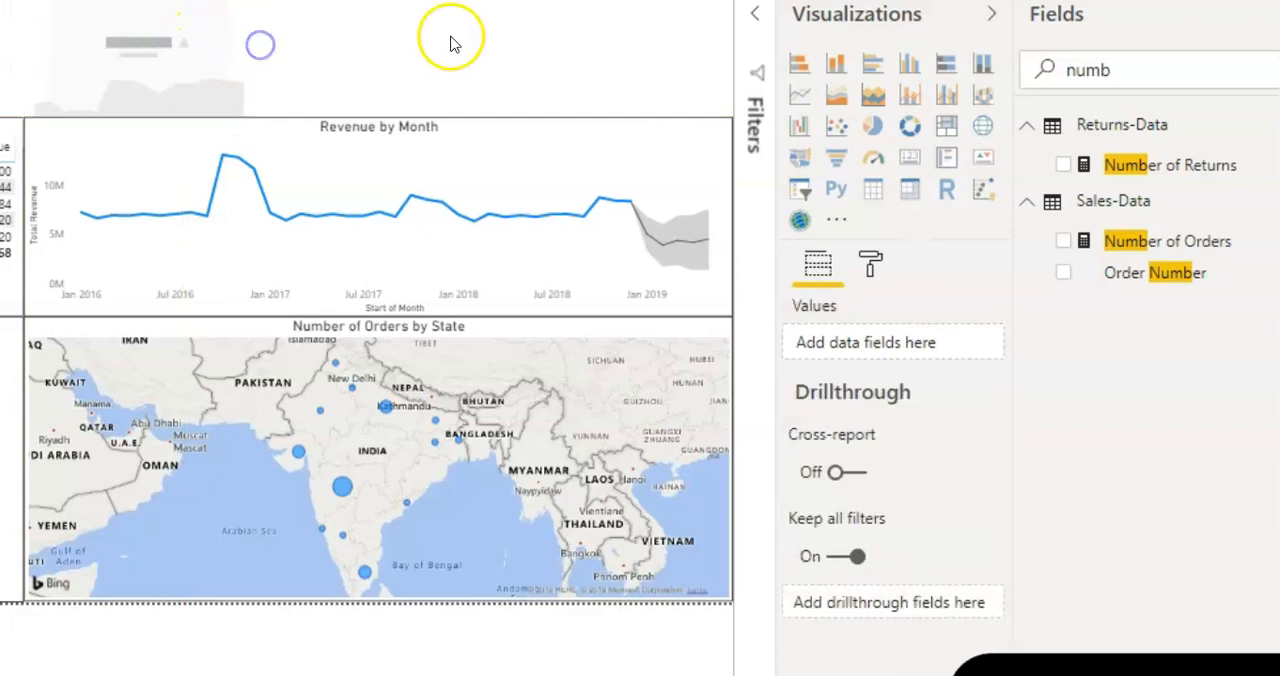
{"action": "left_click", "coordinate": [226, 57]}
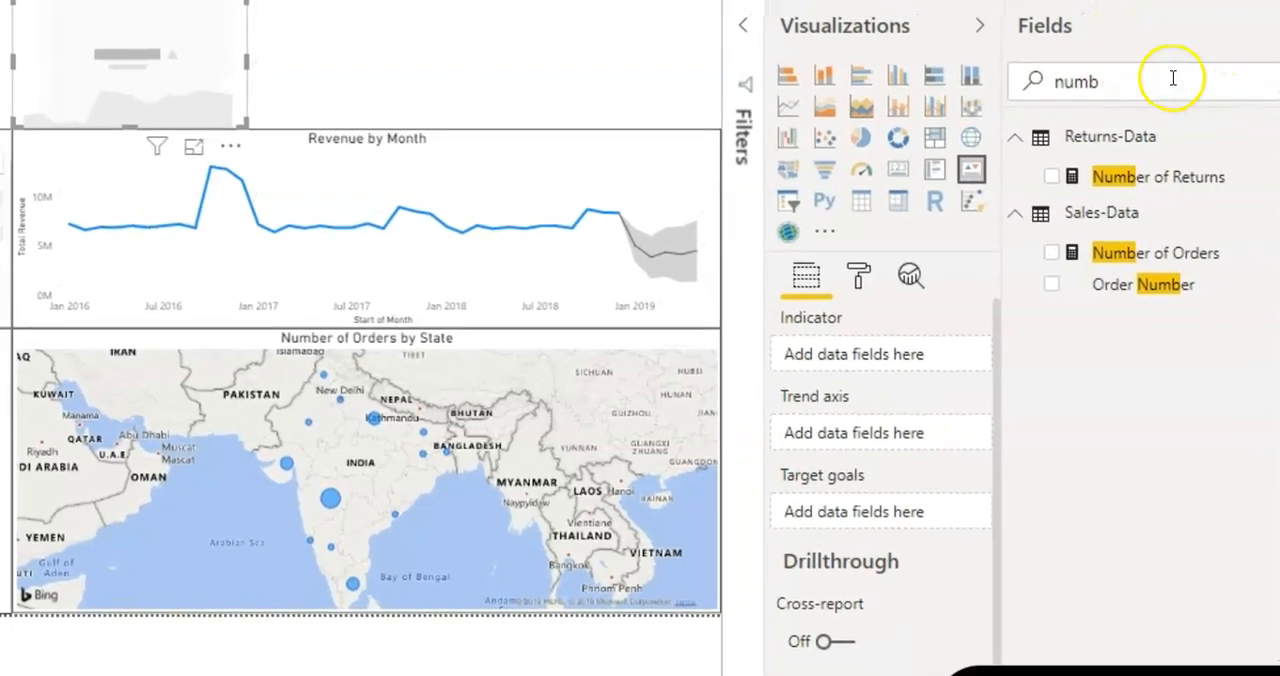
Step: Assign Total Revenue from Sales-Data as the KPI visual's indicator
{"action": "key", "text": "BackSpace"}
{"action": "key", "text": "BackSpace"}
{"action": "key", "text": "BackSpace"}
{"action": "key", "text": "BackSpace"}
{"action": "type", "text": "revv"}
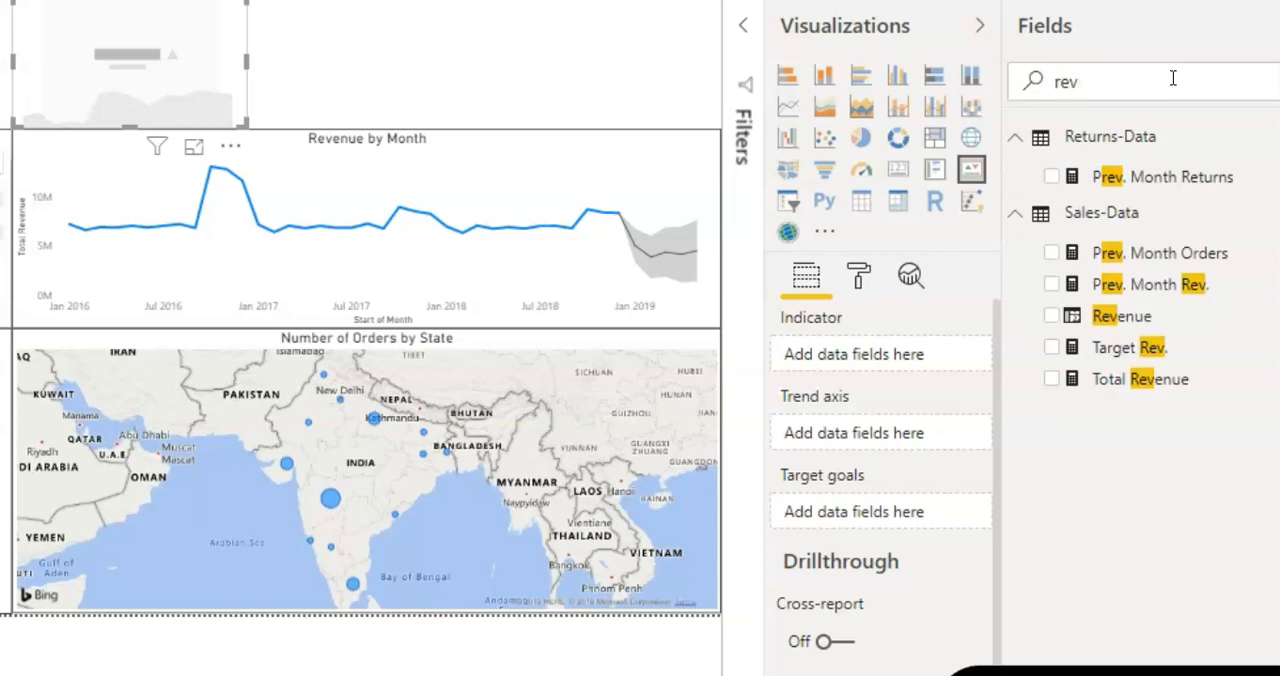
{"action": "left_click_drag", "start_coordinate": [1122, 386], "coordinate": [884, 360]}
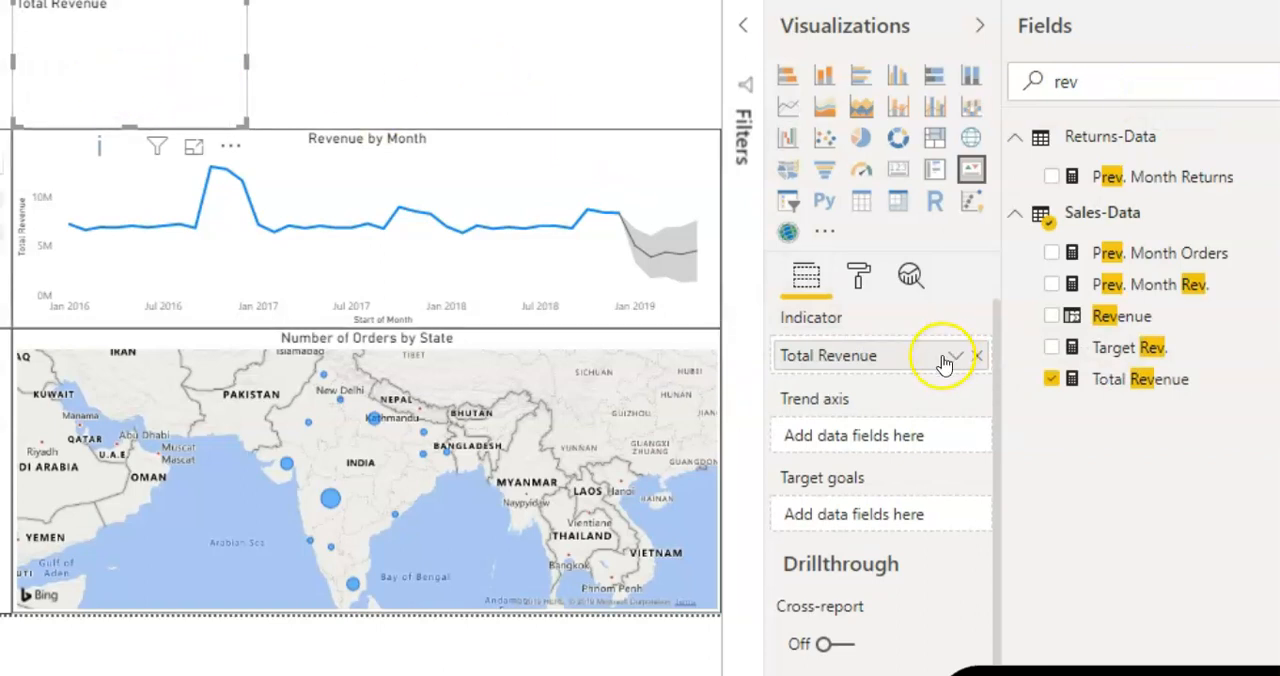
Step: Set the revenue KPI's trend axis to Start of Month from Calendar and its target goal to Target Rev. from Sales-Data
{"action": "left_click_drag", "start_coordinate": [1068, 82], "coordinate": [1040, 82]}
{"action": "type", "text": "month"}
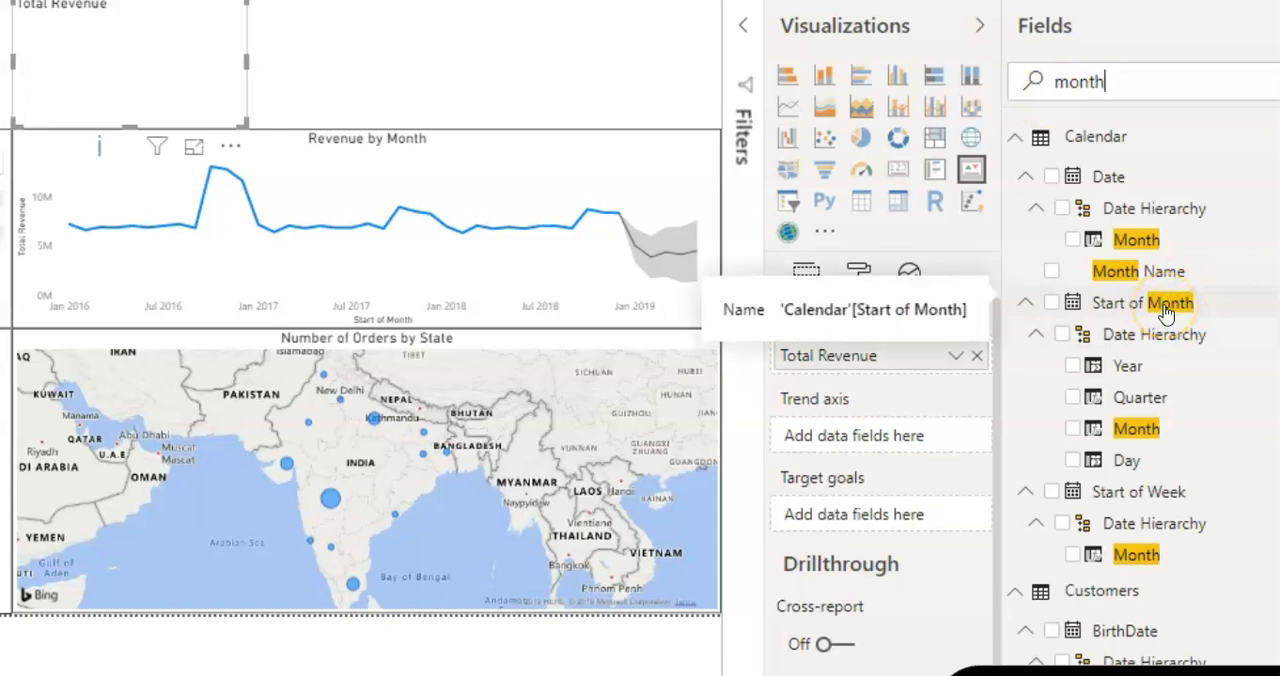
{"action": "left_click_drag", "start_coordinate": [1165, 312], "coordinate": [912, 437]}
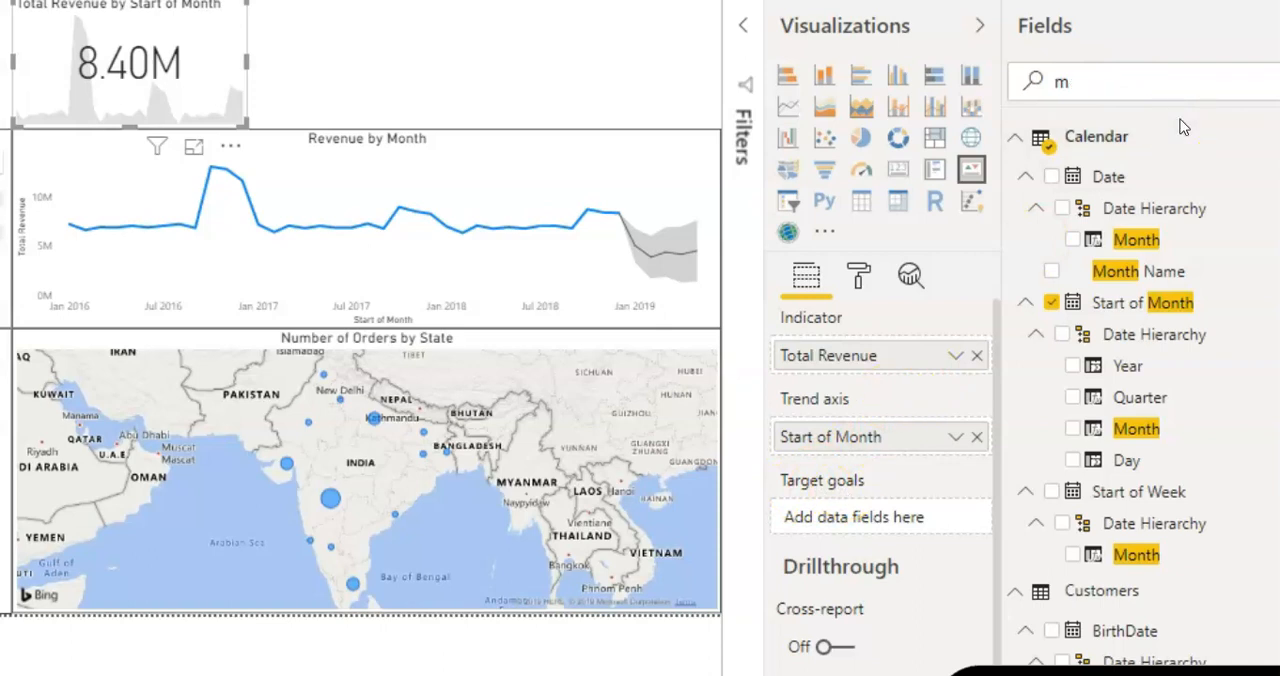
{"action": "type", "text": "rev"}
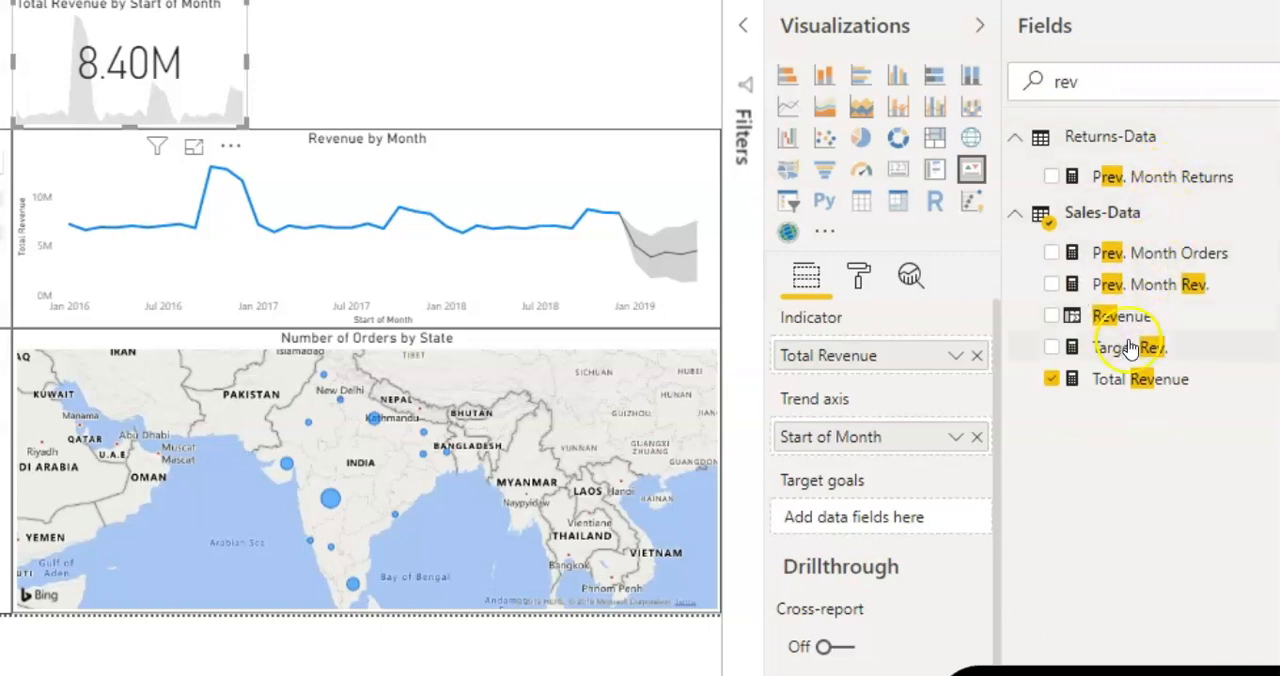
{"action": "left_click_drag", "start_coordinate": [1127, 350], "coordinate": [885, 519]}
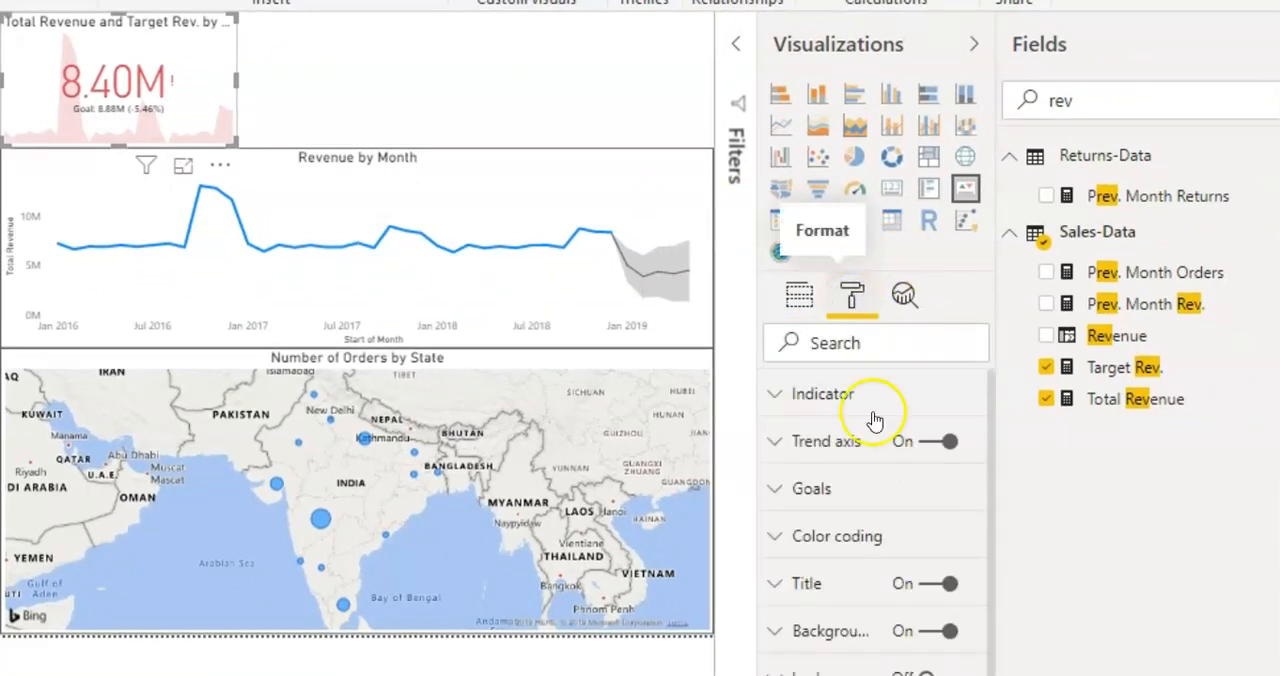
Step: Retitle the revenue KPI "Actual Vs Target Monthly Rev." and center the title
{"action": "left_click", "coordinate": [843, 590]}
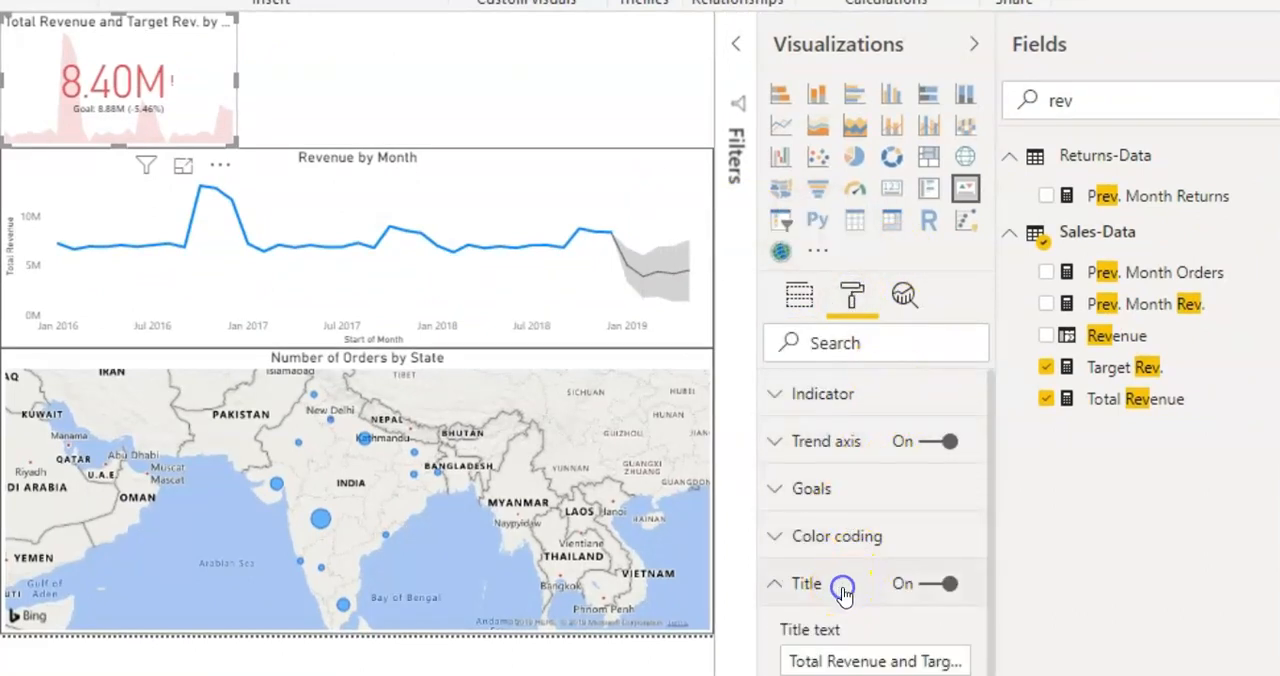
{"action": "left_click", "coordinate": [850, 662]}
{"action": "triple_click", "coordinate": [850, 662]}
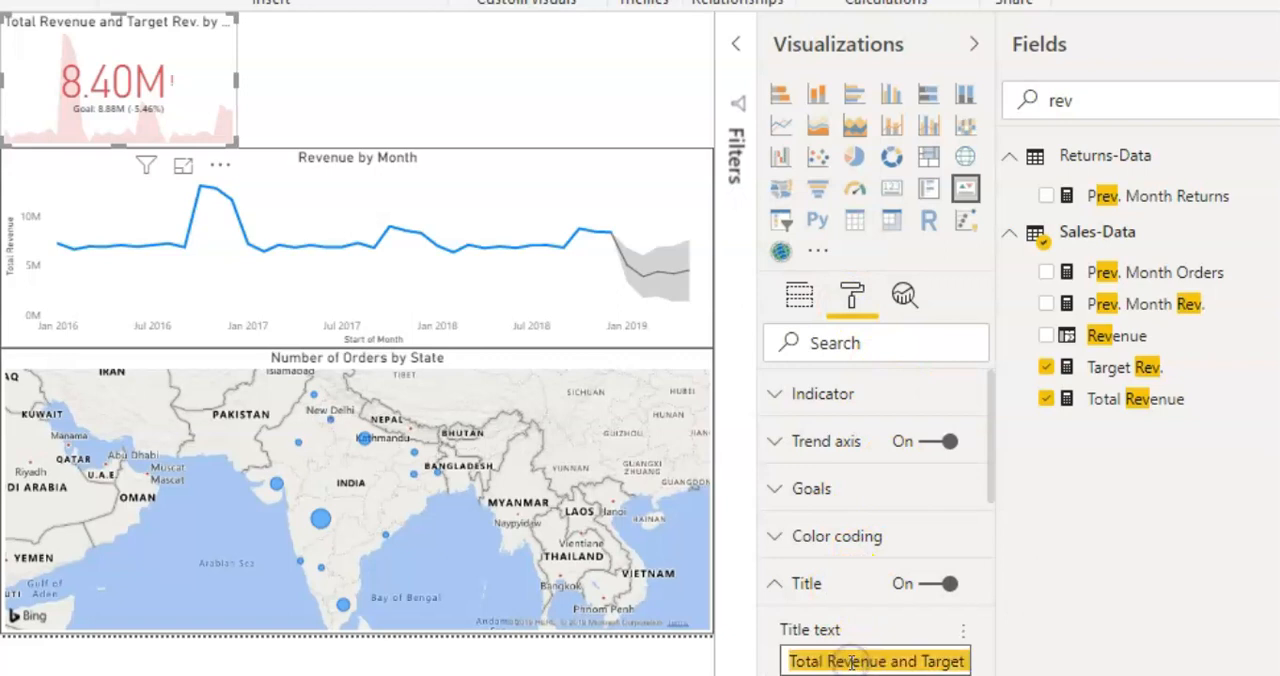
{"action": "type", "text": "Actual Vs Target Month"}
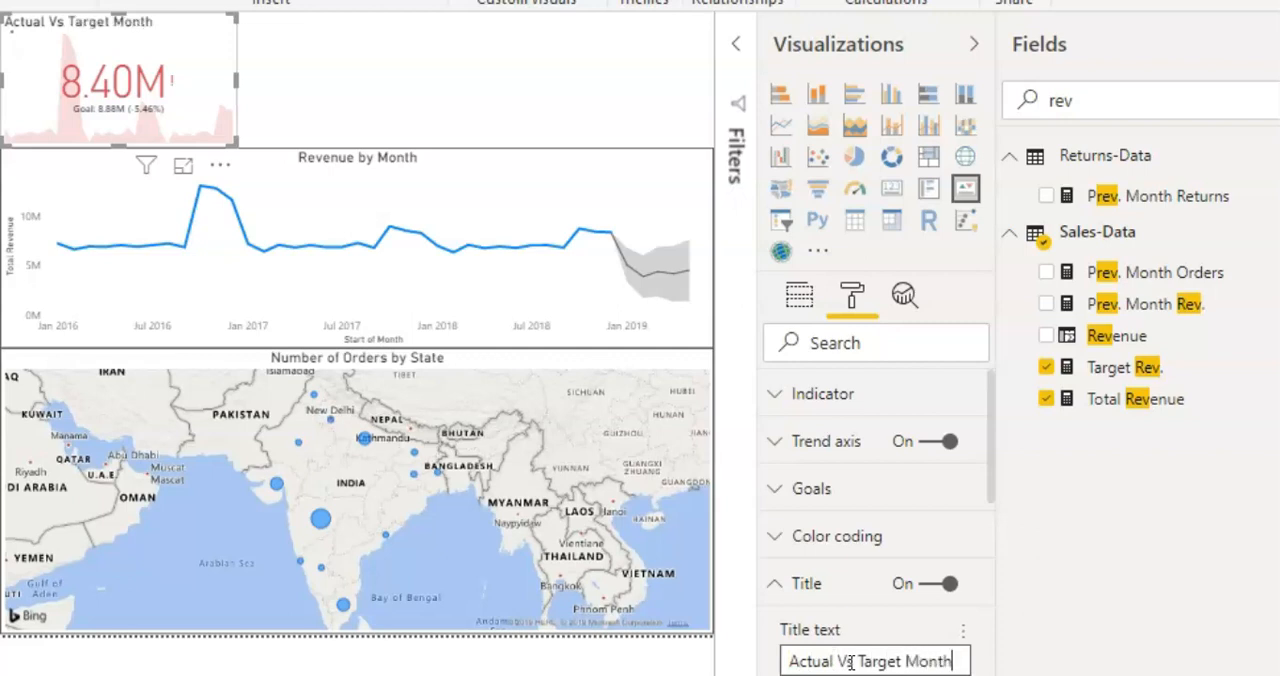
{"action": "type", "text": "Rev."}
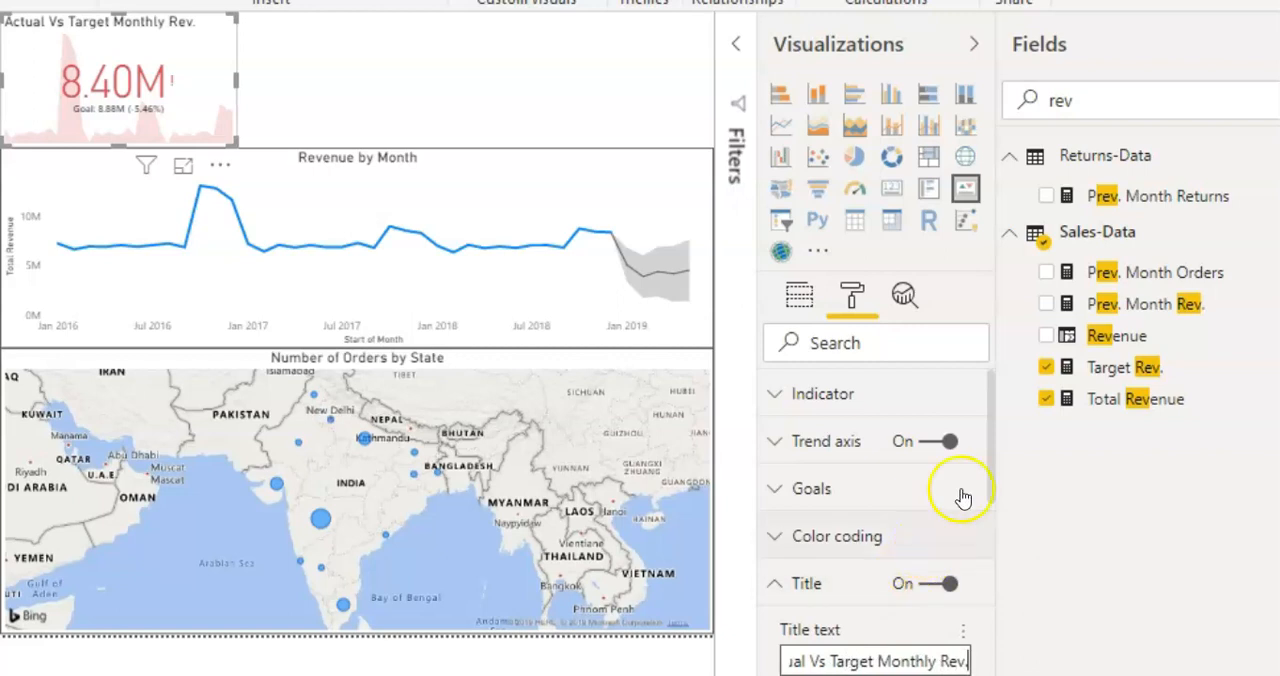
{"action": "left_click_drag", "start_coordinate": [994, 429], "coordinate": [989, 566]}
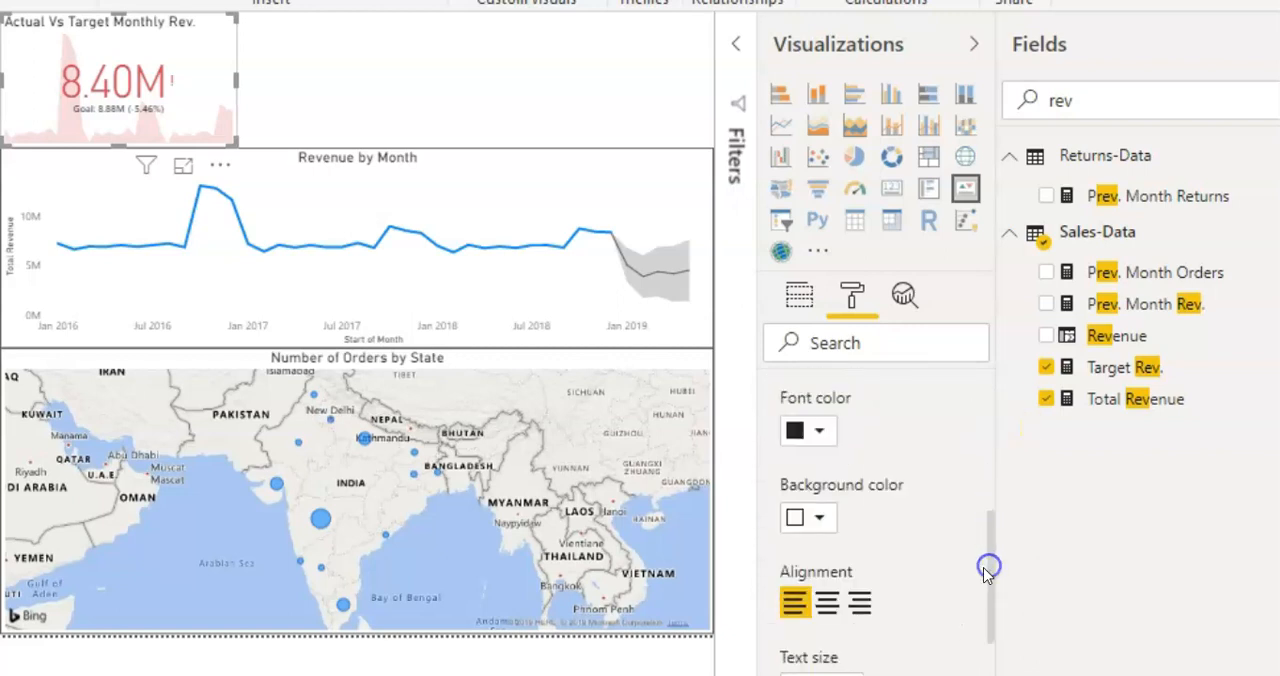
{"action": "left_click", "coordinate": [827, 605]}
{"action": "left_click", "coordinate": [437, 63]}
Step: Turn on the border for the Actual Vs Target Monthly Rev. KPI
{"action": "left_click", "coordinate": [213, 66]}
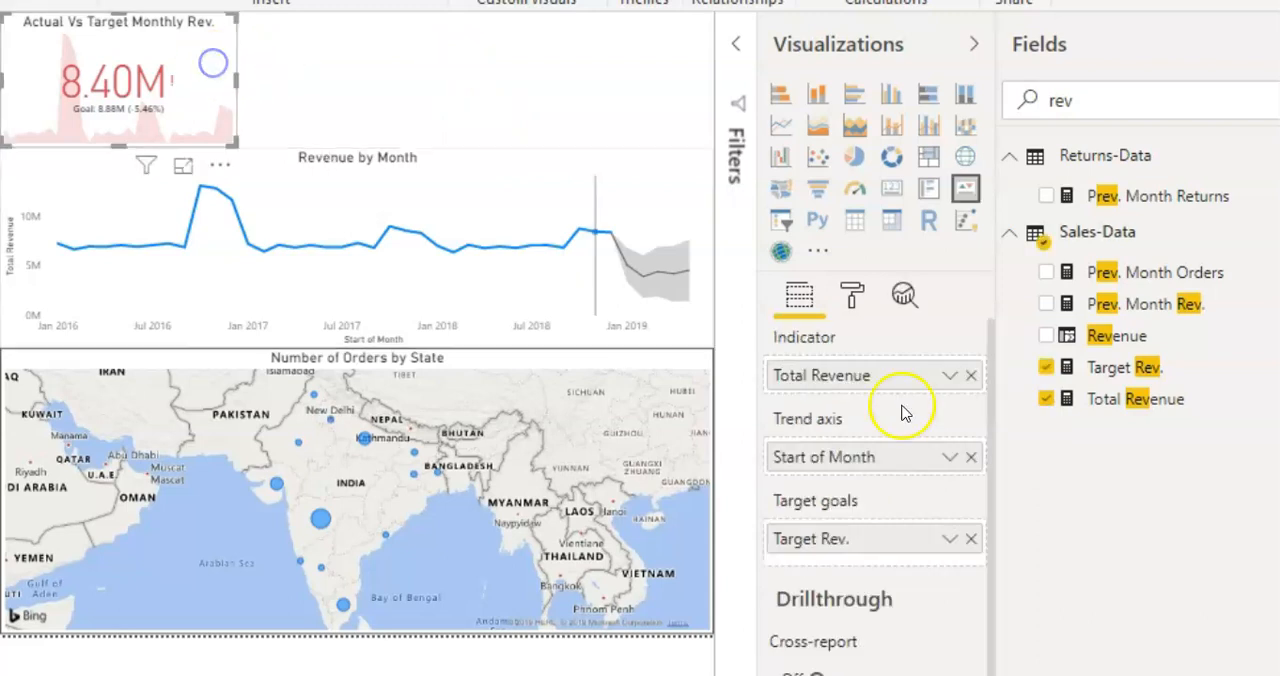
{"action": "left_click", "coordinate": [852, 298]}
{"action": "left_click", "coordinate": [873, 337]}
{"action": "type", "text": "bo"}
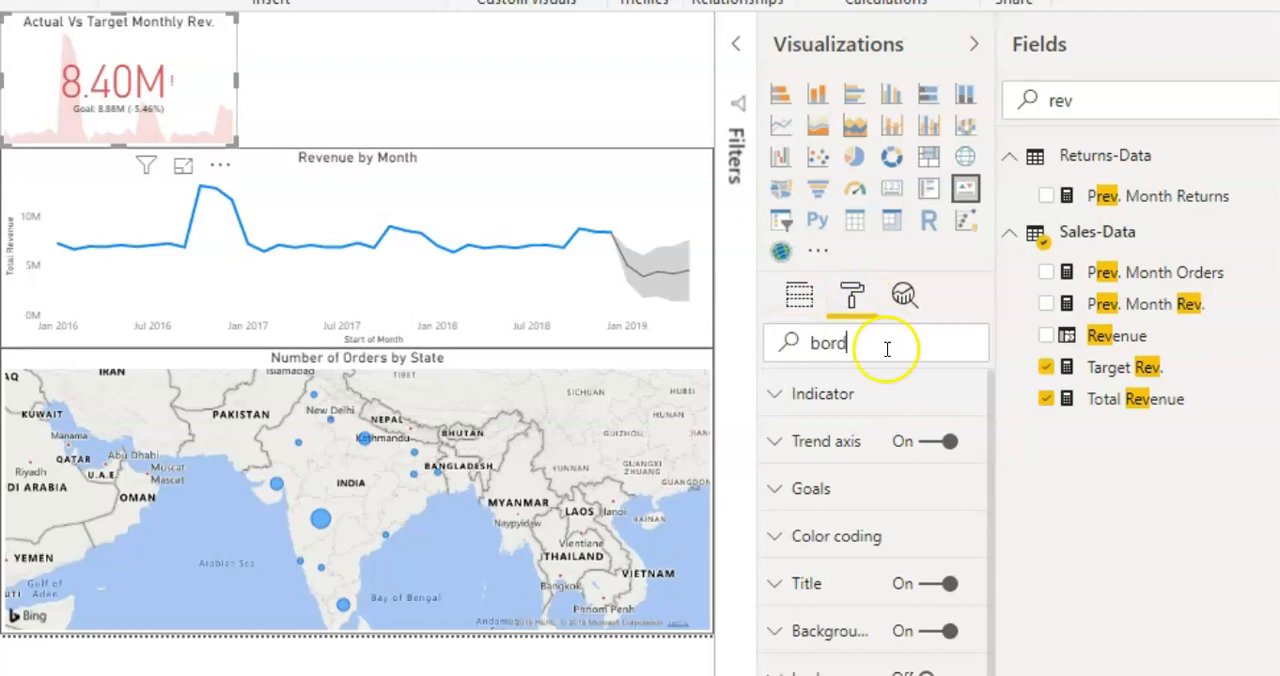
{"action": "type", "text": "rd"}
{"action": "left_click", "coordinate": [947, 394]}
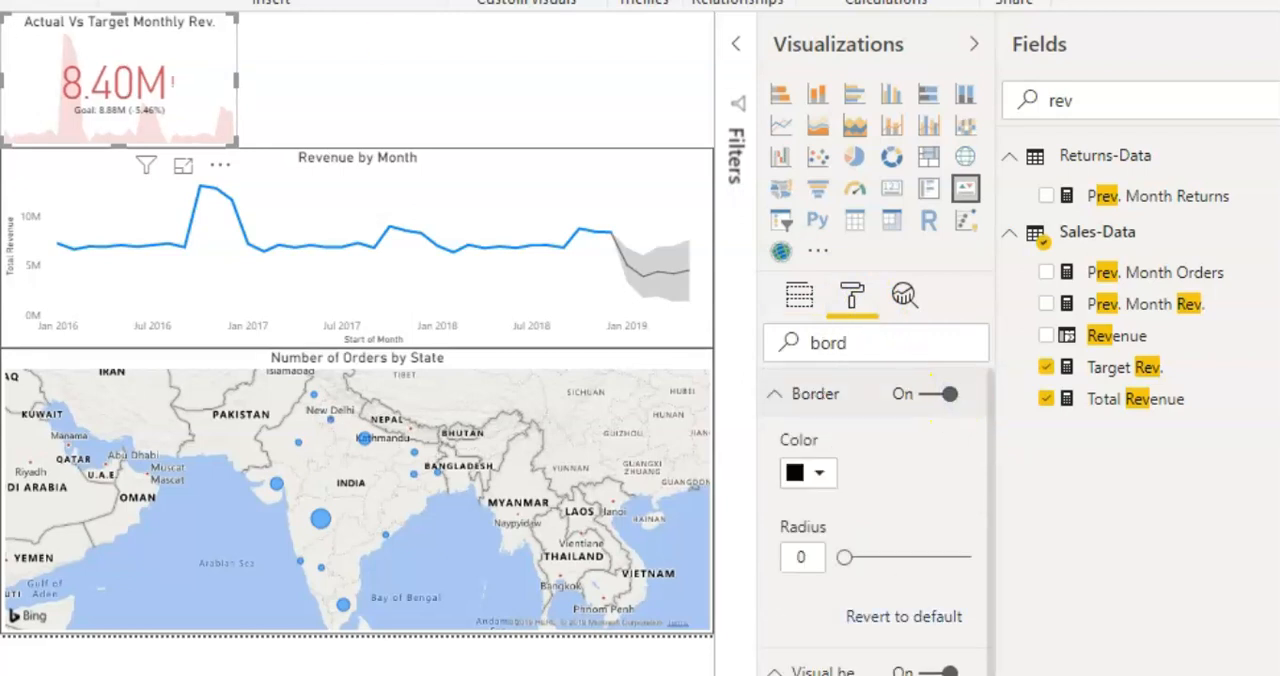
{"action": "left_click", "coordinate": [328, 70]}
Step: Duplicate the Actual Vs Target Monthly Rev. KPI and place the copy directly to the right of the original, above the line chart
{"action": "left_click", "coordinate": [186, 80]}
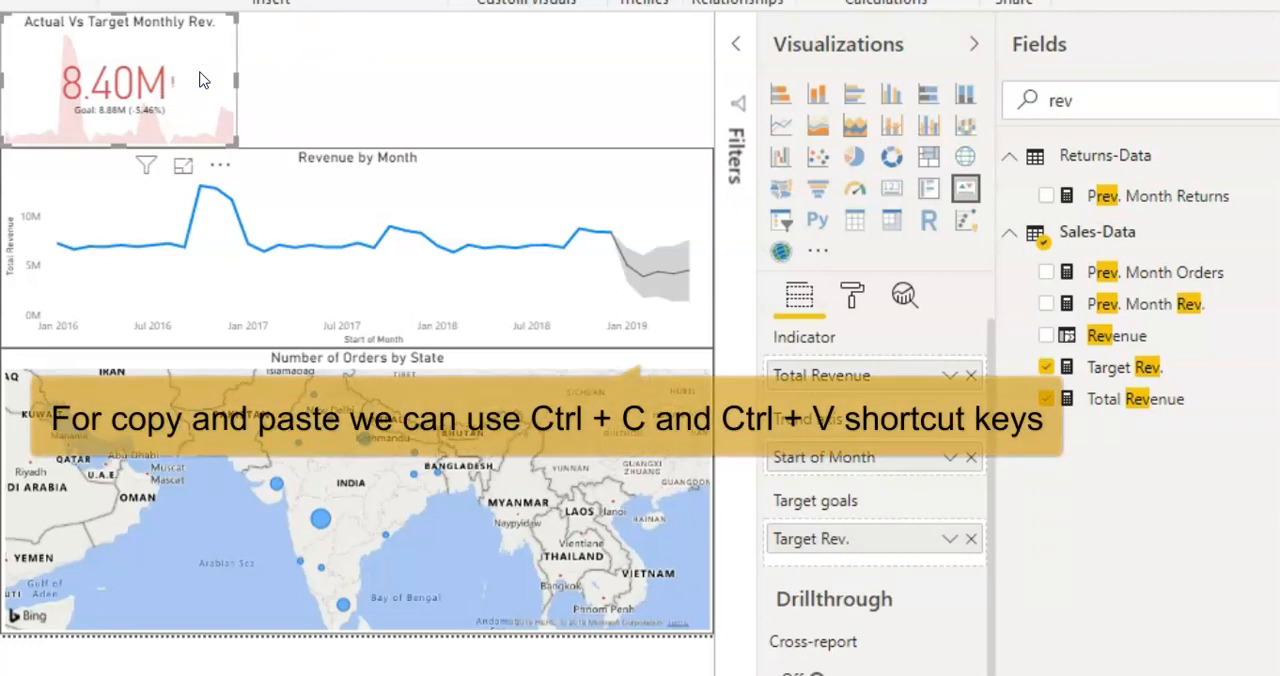
{"action": "key", "text": "ctrl+c"}
{"action": "key", "text": "ctrl+v"}
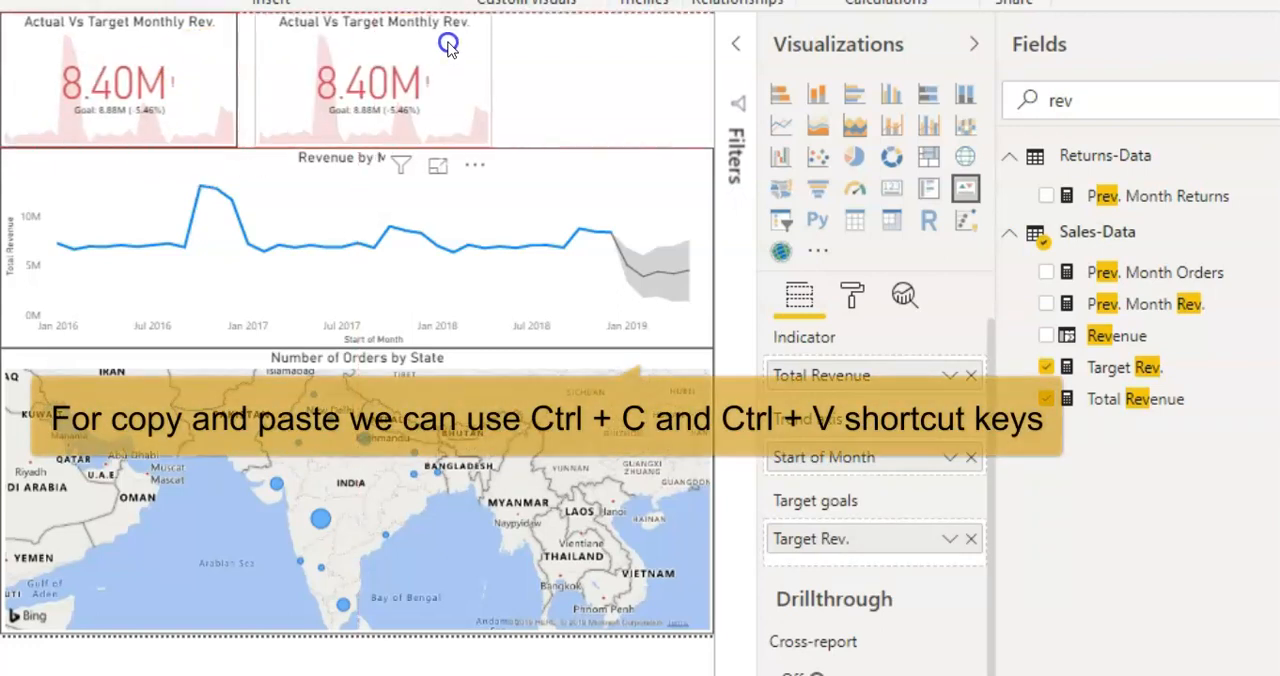
{"action": "left_click_drag", "start_coordinate": [448, 44], "coordinate": [430, 42]}
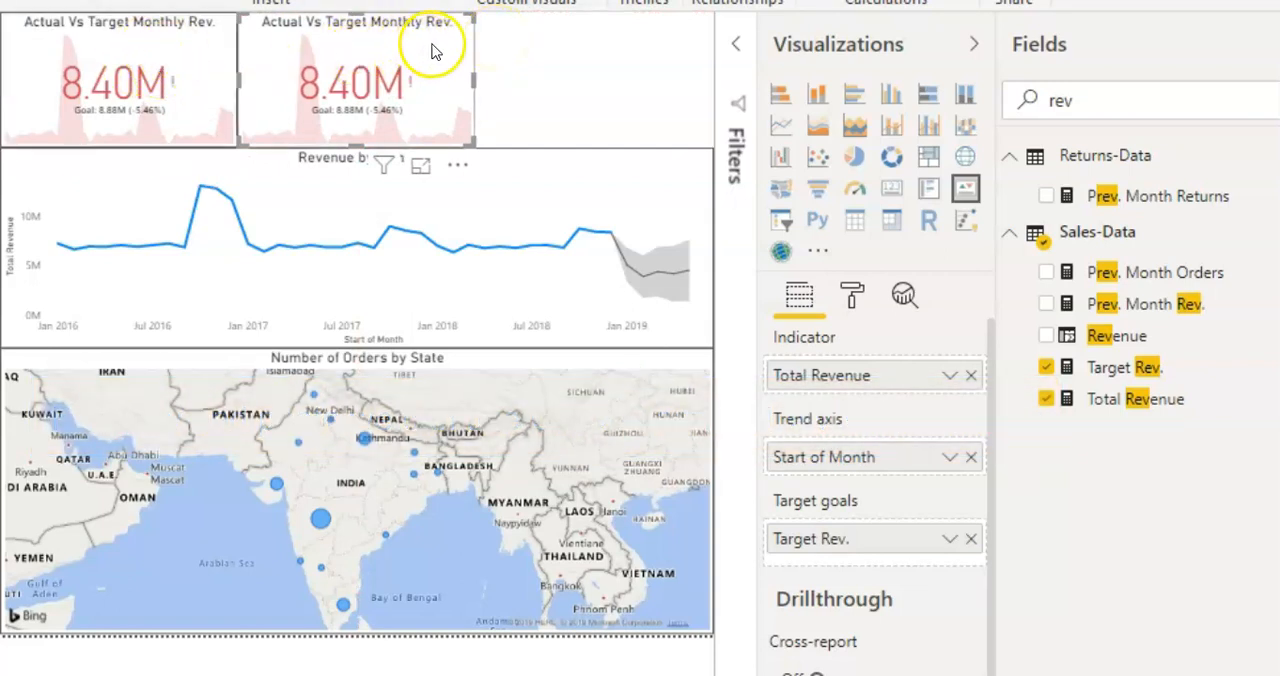
Step: Replace the copied KPI's indicator with Number of Orders from Sales-Data
{"action": "left_click", "coordinate": [1100, 95]}
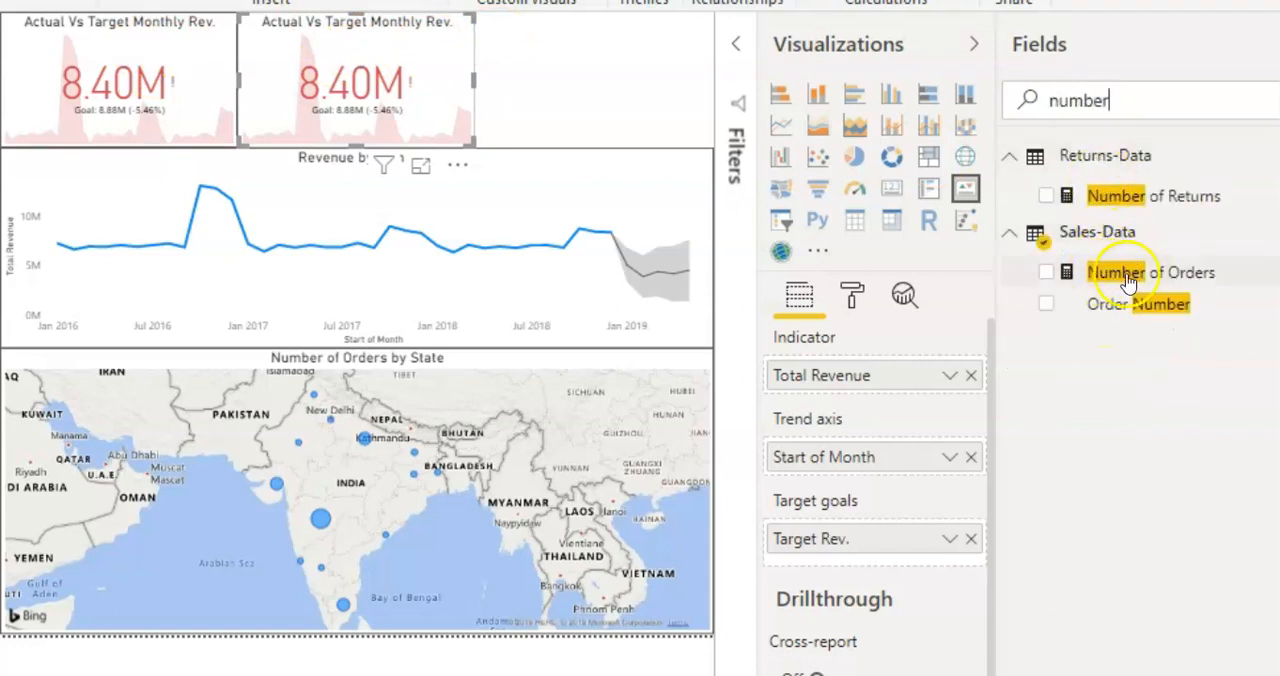
{"action": "left_click", "coordinate": [970, 375]}
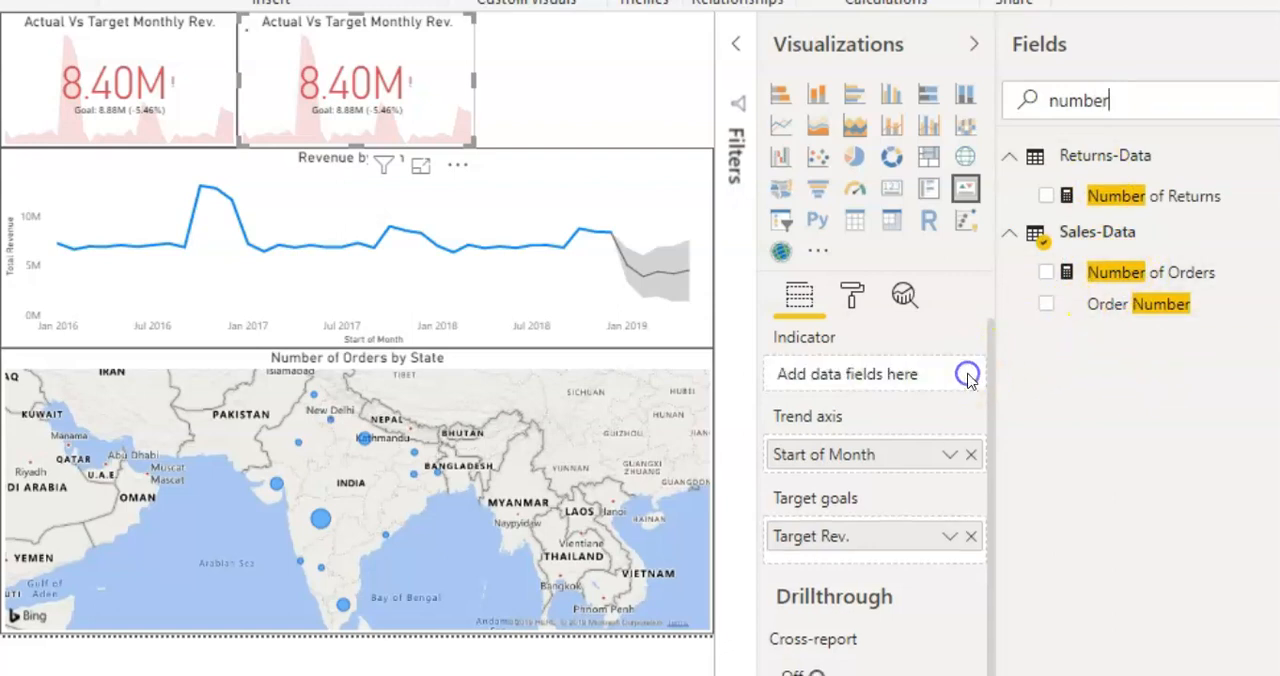
{"action": "left_click_drag", "start_coordinate": [1117, 276], "coordinate": [903, 376]}
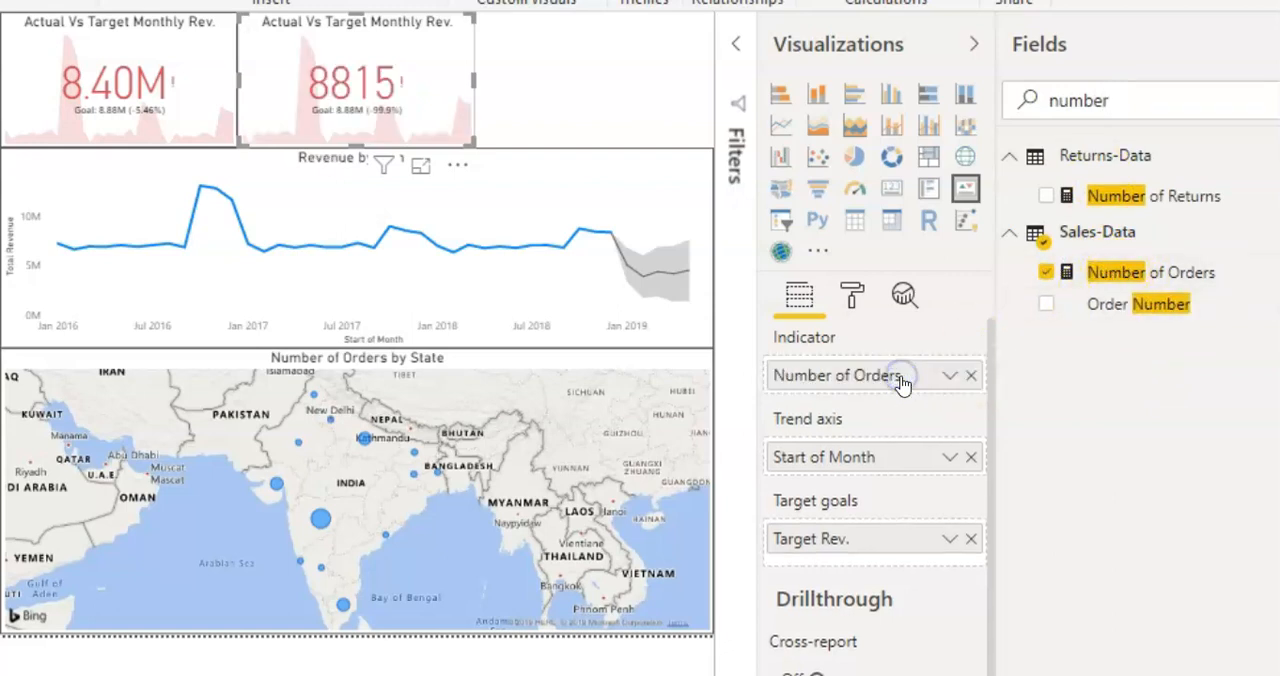
Step: Replace the target goal of the Number of Orders KPI with Prev. Month Orders from Sales-Data
{"action": "left_click", "coordinate": [970, 540]}
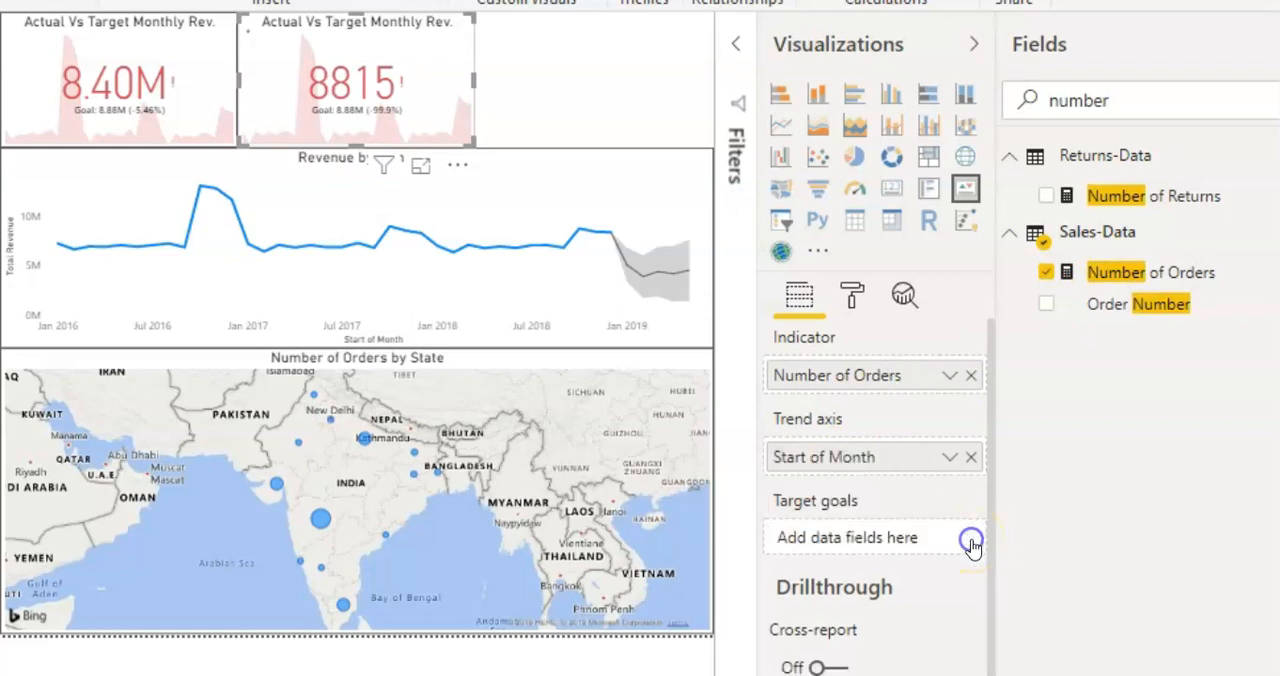
{"action": "left_click", "coordinate": [1128, 99]}
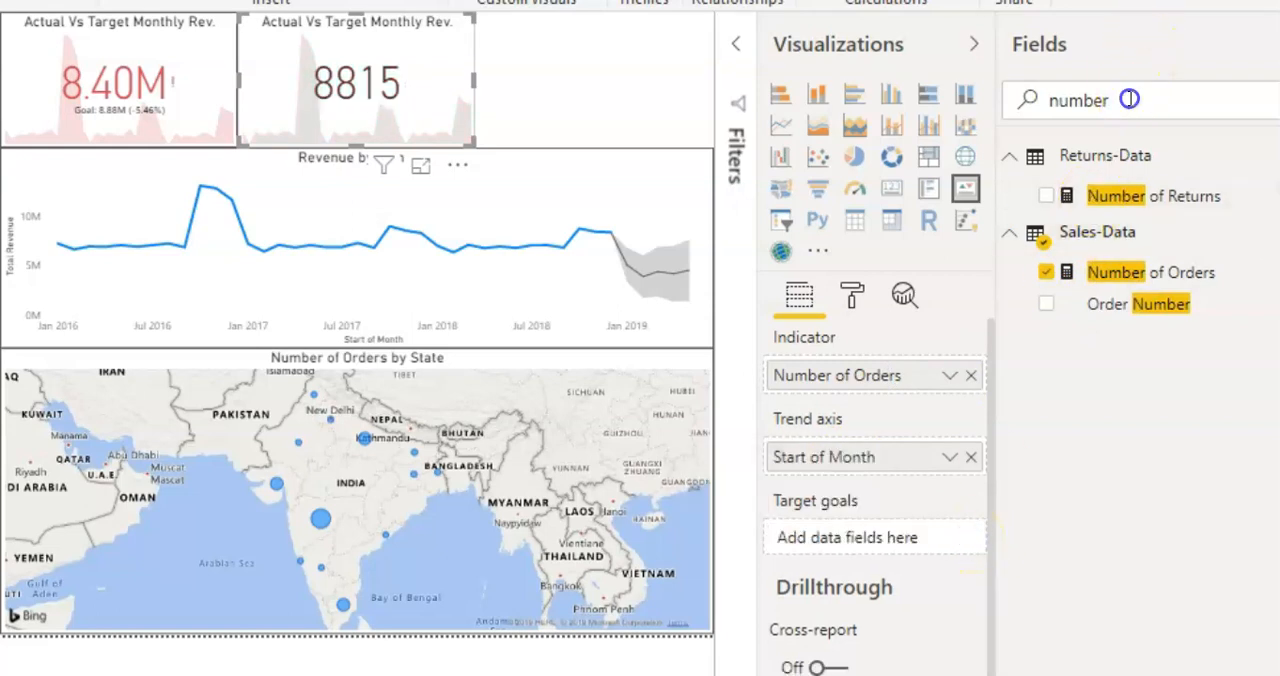
{"action": "key", "text": "BackSpace"}
{"action": "key", "text": "BackSpace"}
{"action": "key", "text": "BackSpace"}
{"action": "key", "text": "BackSpace"}
{"action": "type", "text": "p"}
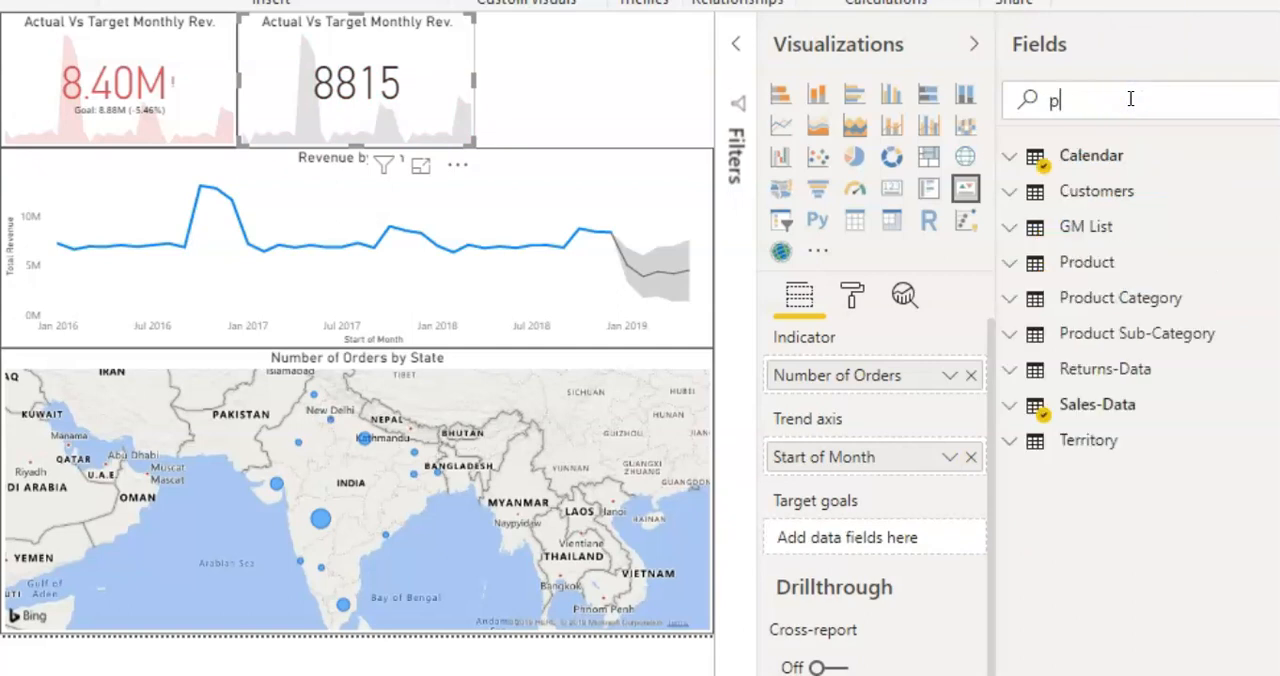
{"action": "type", "text": "rev"}
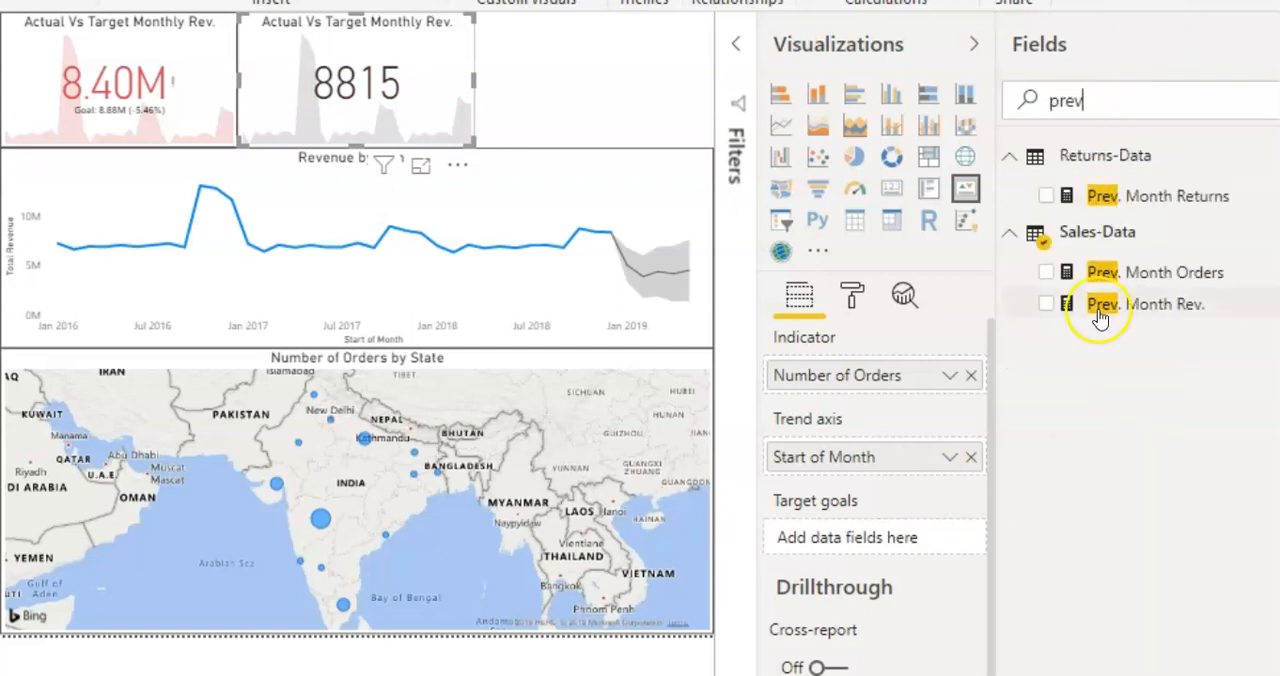
{"action": "left_click_drag", "start_coordinate": [1140, 278], "coordinate": [903, 542]}
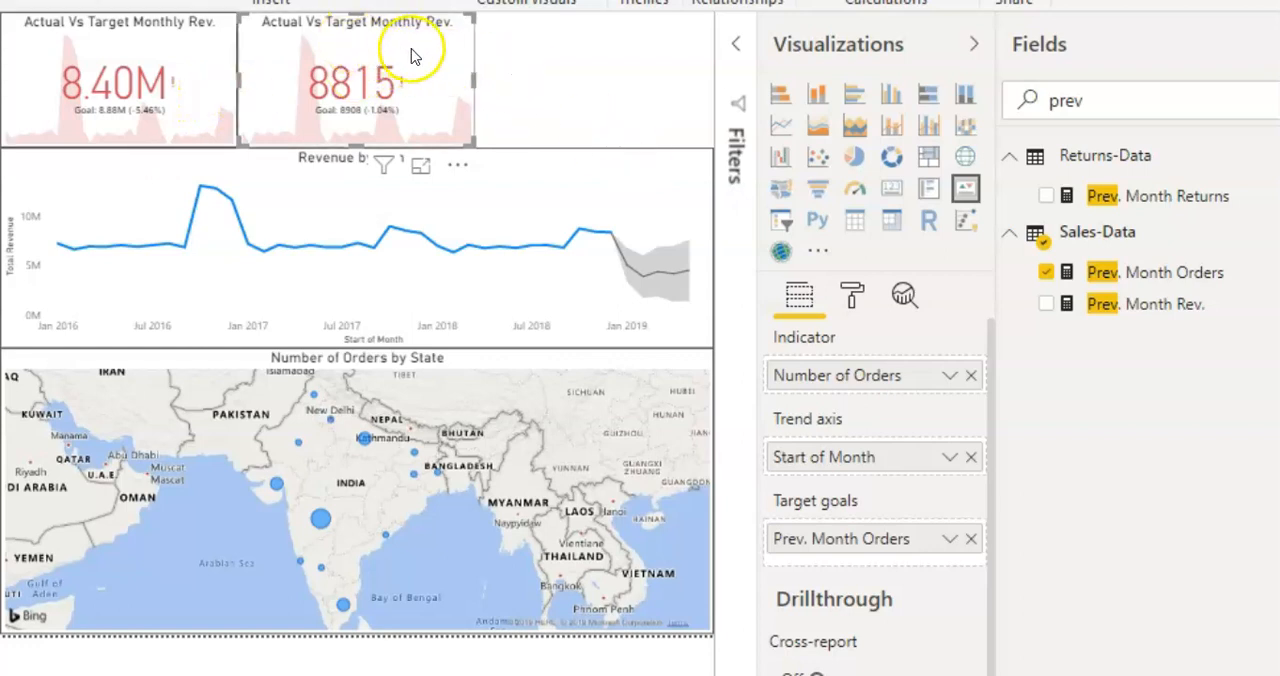
Step: Change the title of the Number of Orders KPI to "Actual Vs Target Monthly Orders"
{"action": "left_click", "coordinate": [853, 293]}
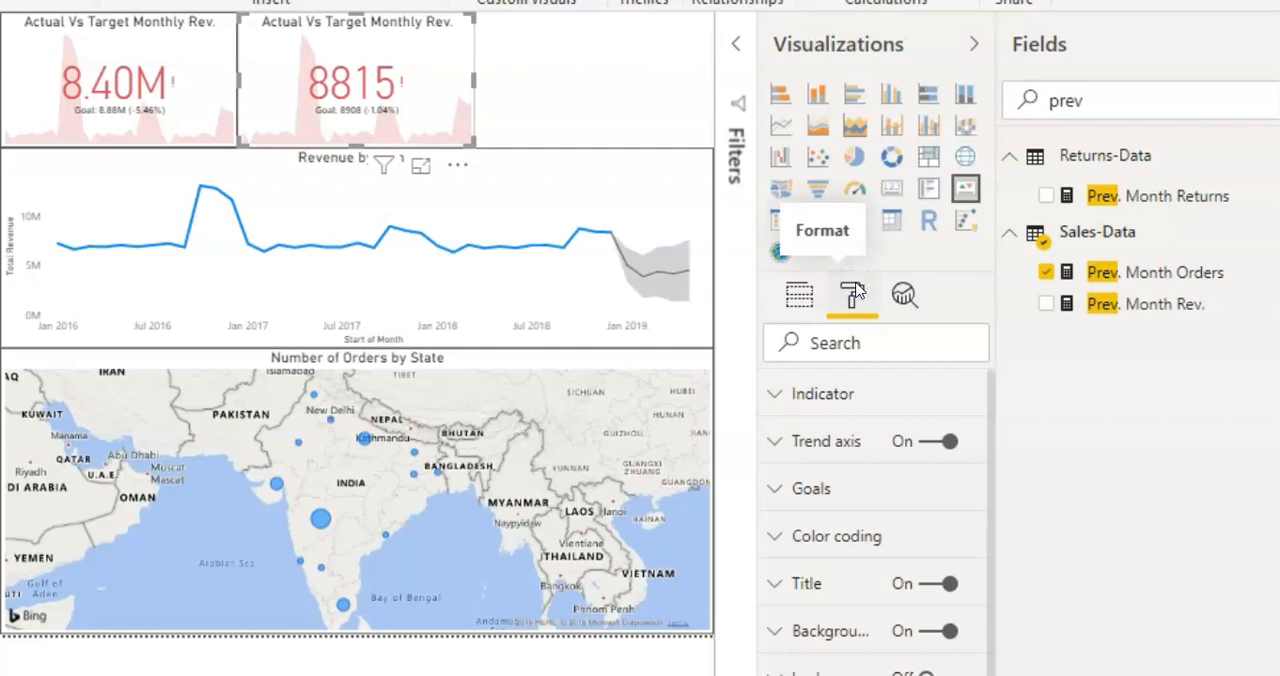
{"action": "left_click", "coordinate": [846, 588]}
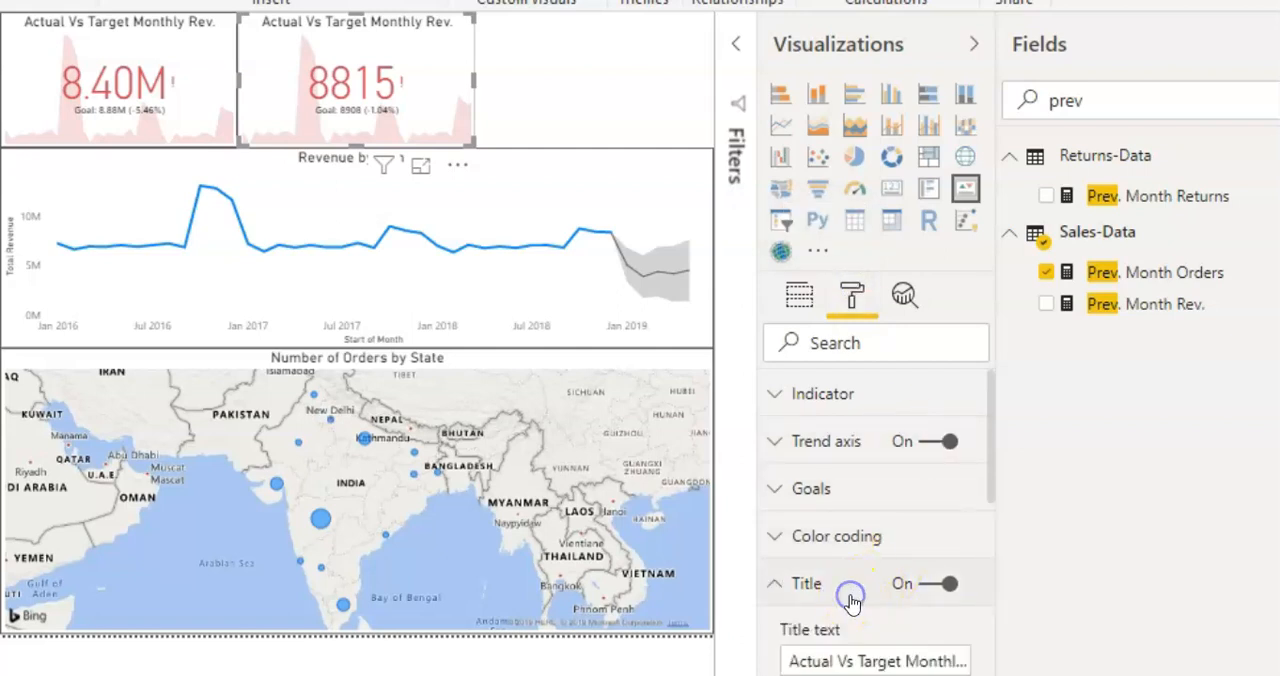
{"action": "left_click", "coordinate": [910, 665]}
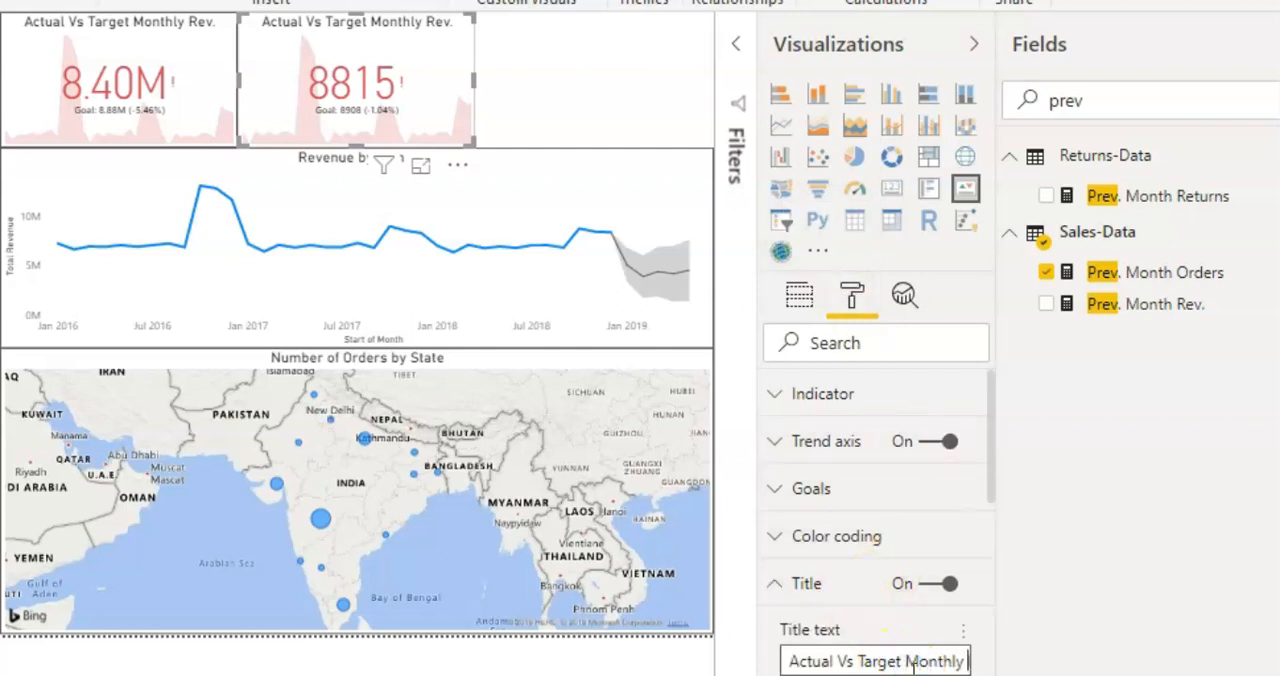
{"action": "key", "text": "End"}
{"action": "key", "text": "BackSpace"}
{"action": "key", "text": "BackSpace"}
{"action": "key", "text": "BackSpace"}
{"action": "key", "text": "BackSpace"}
{"action": "type", "text": "Order"}
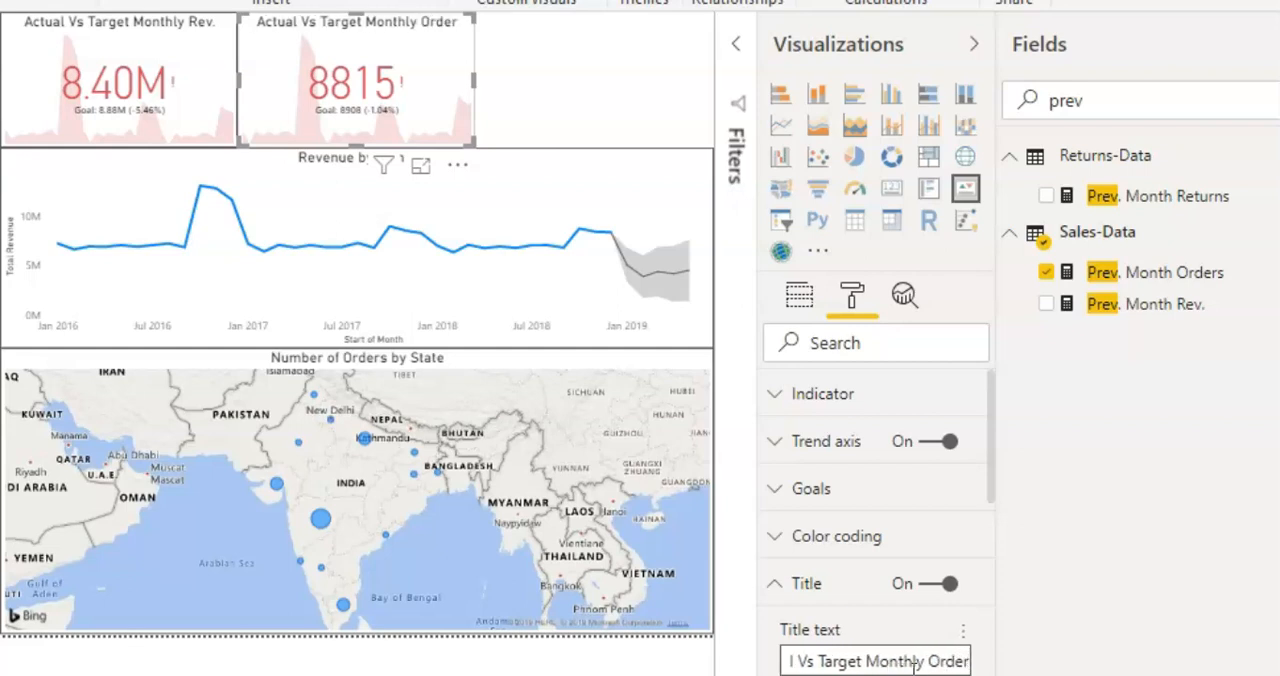
{"action": "type", "text": "s"}
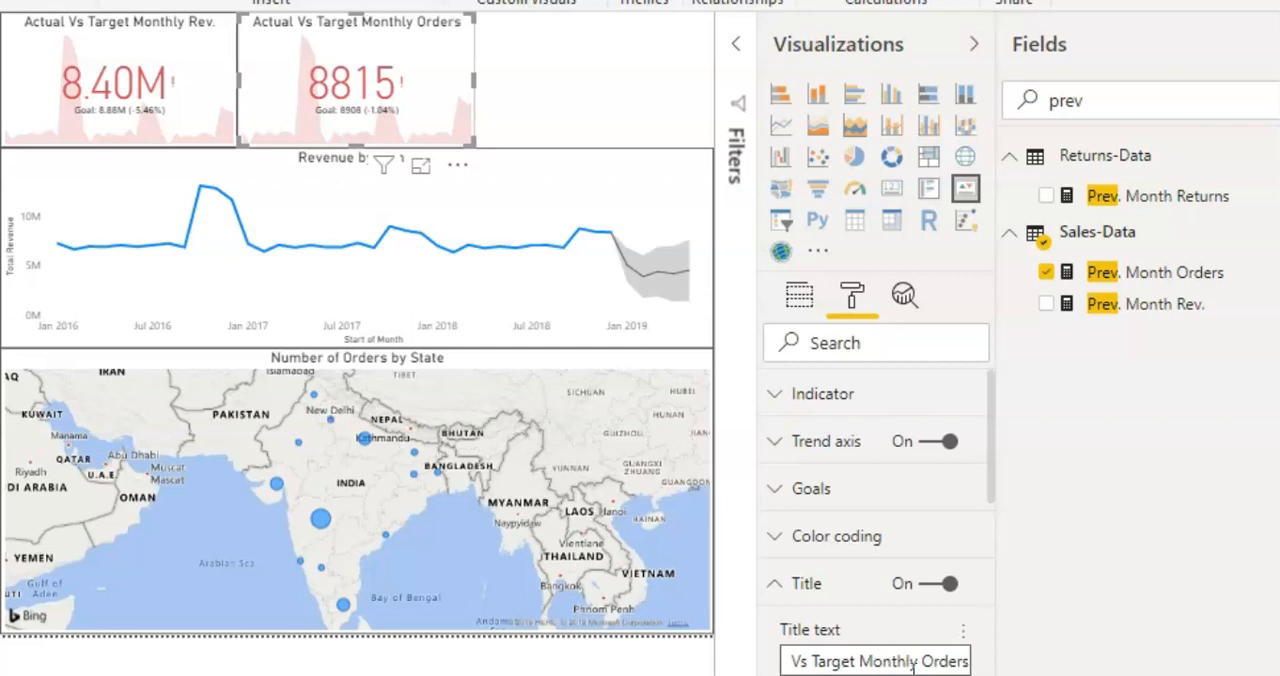
{"action": "left_click", "coordinate": [491, 80]}
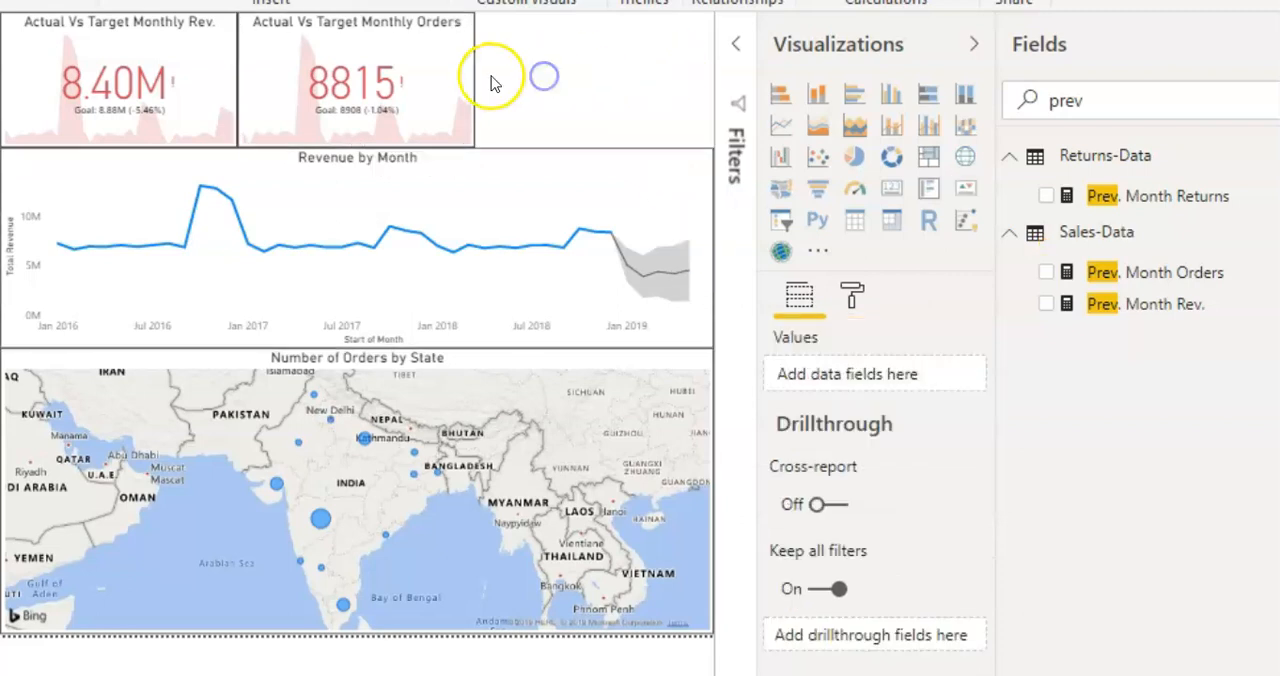
Step: Duplicate the Actual Vs Target Monthly Orders KPI and place the copy in the remaining blank space above the line chart
{"action": "left_click", "coordinate": [448, 77]}
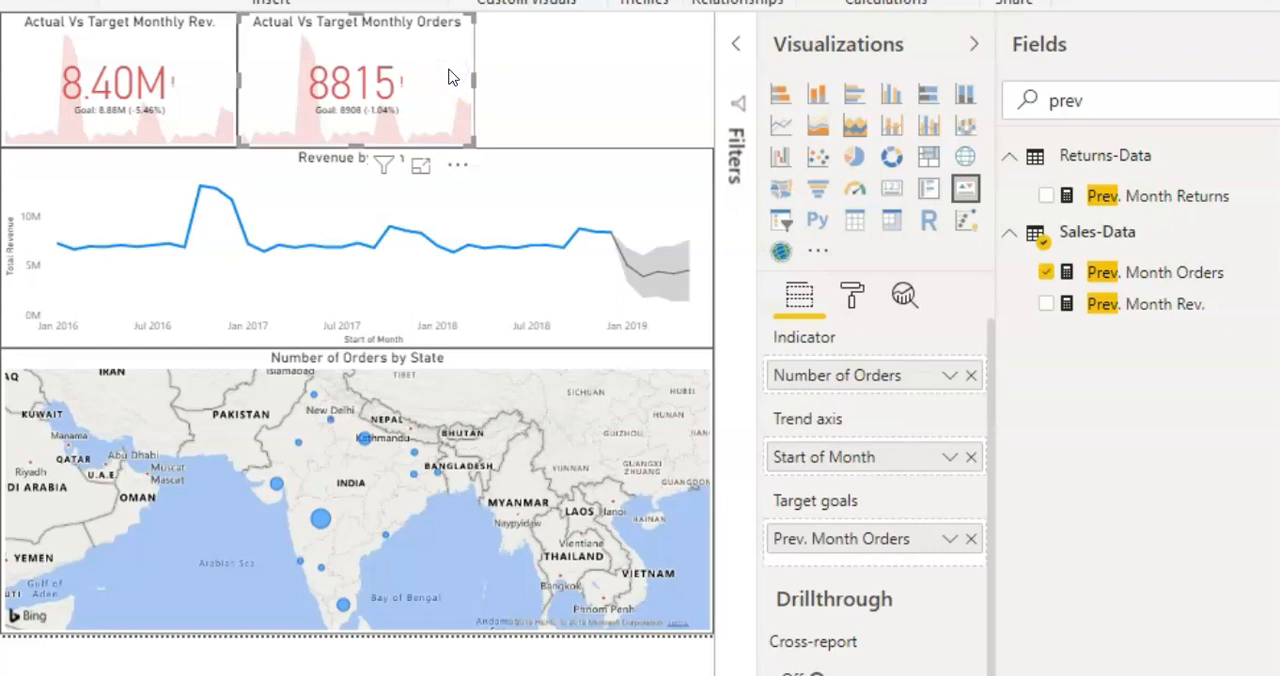
{"action": "key", "text": "ctrl+c"}
{"action": "key", "text": "ctrl+v"}
{"action": "left_click_drag", "start_coordinate": [380, 80], "coordinate": [633, 64]}
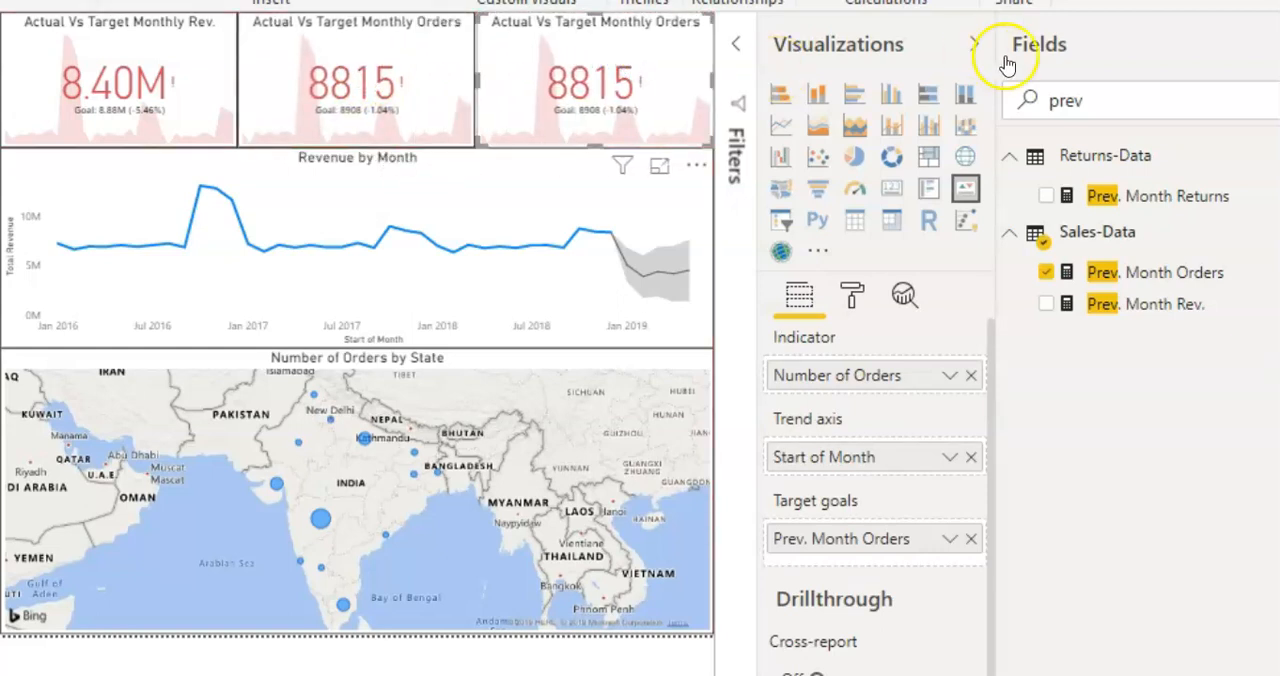
Step: Replace the third KPI's indicator with Number of Returns from Returns-Data
{"action": "left_click", "coordinate": [1097, 110]}
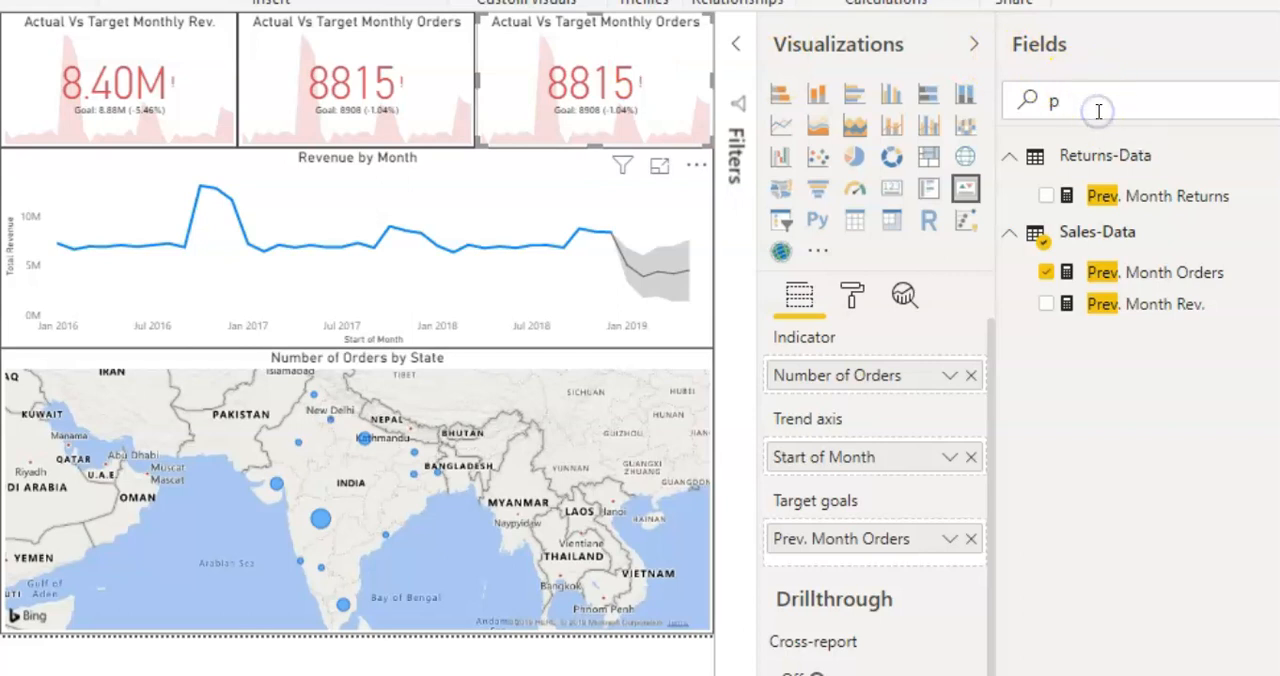
{"action": "type", "text": "retu"}
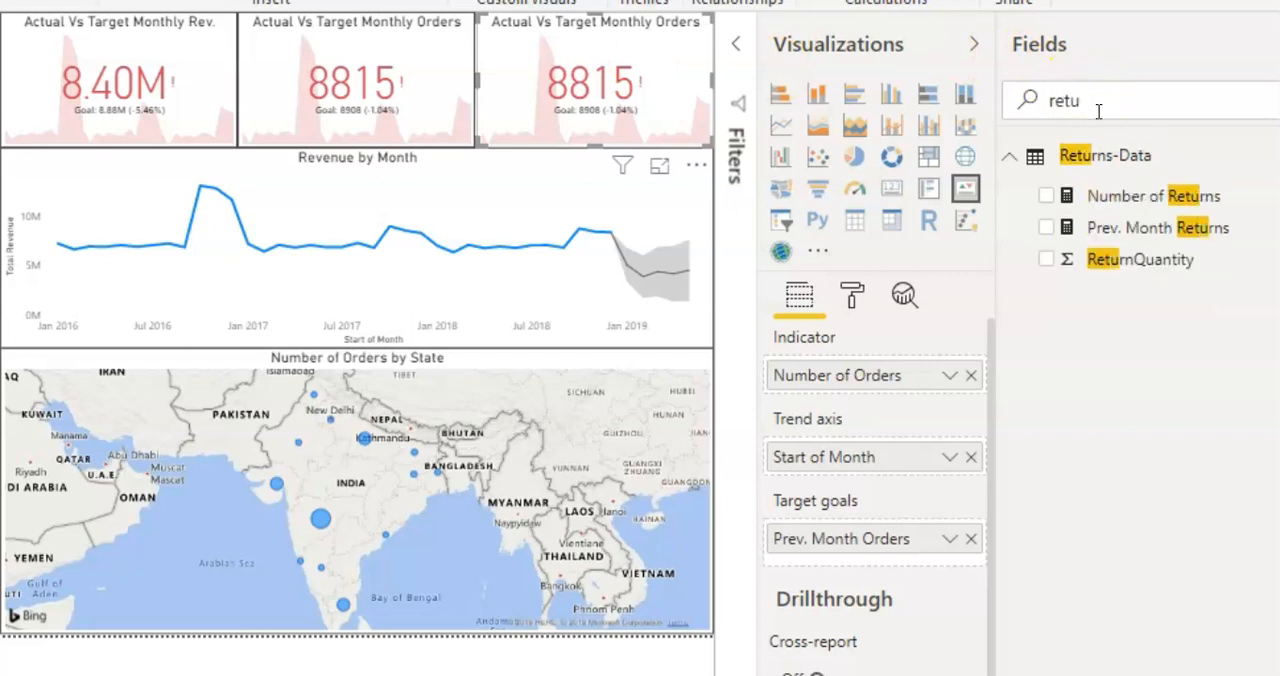
{"action": "left_click", "coordinate": [971, 375]}
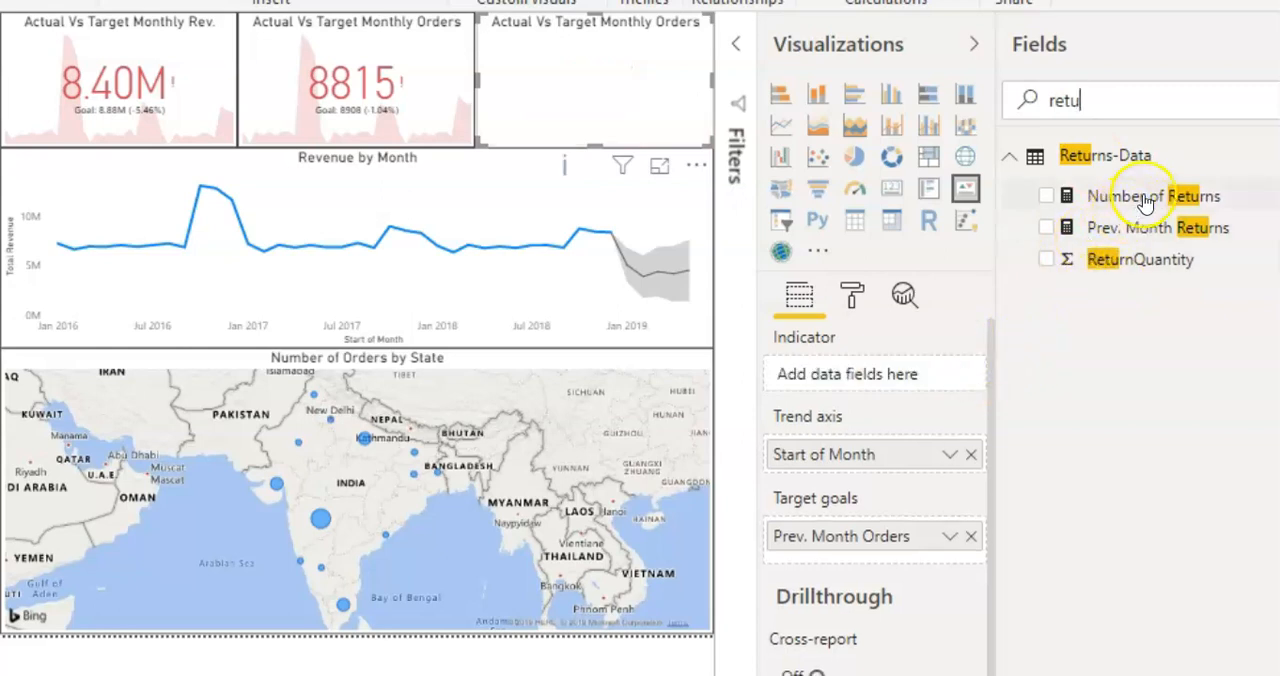
{"action": "left_click_drag", "start_coordinate": [1146, 198], "coordinate": [887, 381]}
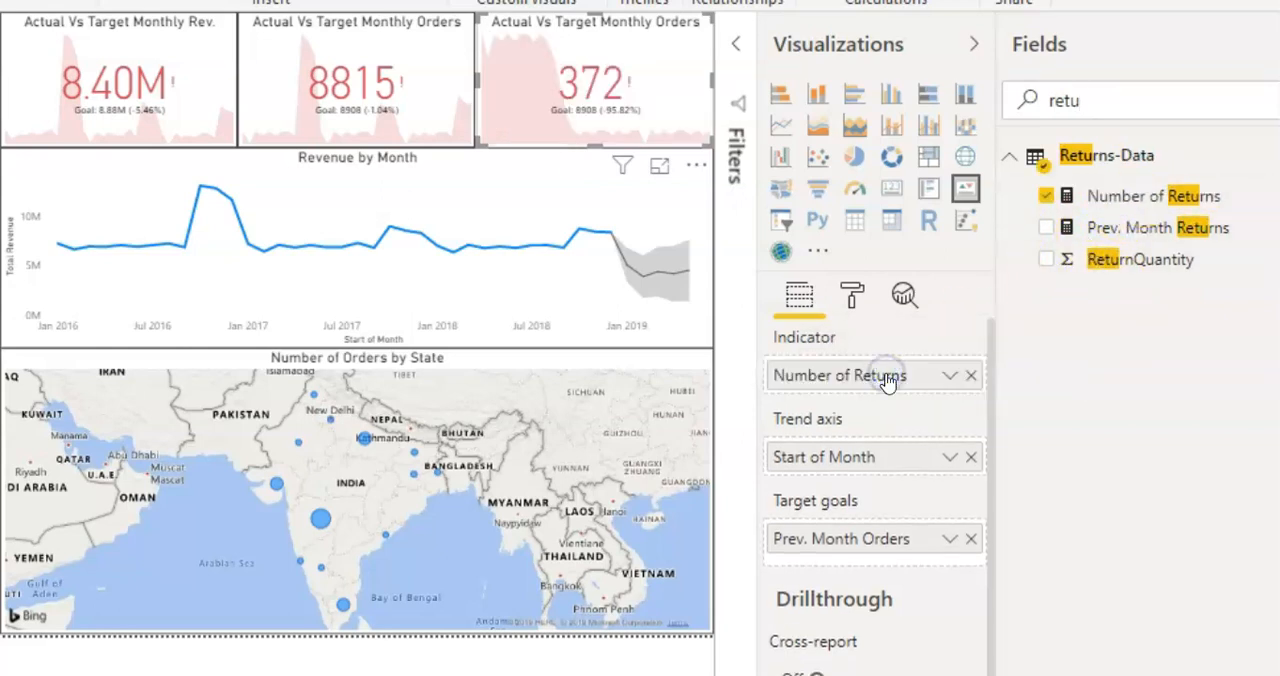
Step: Replace the third KPI's target goal with Prev. Month Returns and set its color coding direction to Low is good
{"action": "left_click", "coordinate": [971, 540]}
{"action": "left_click_drag", "start_coordinate": [1123, 228], "coordinate": [905, 545]}
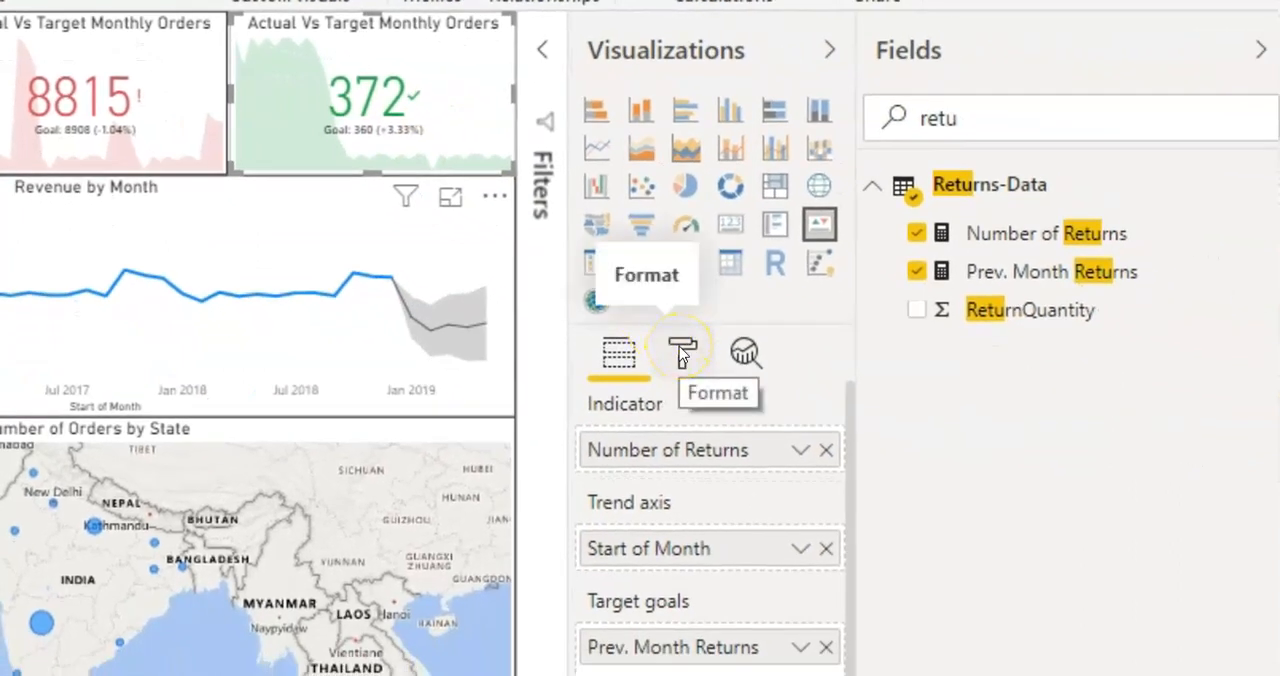
{"action": "left_click", "coordinate": [680, 350]}
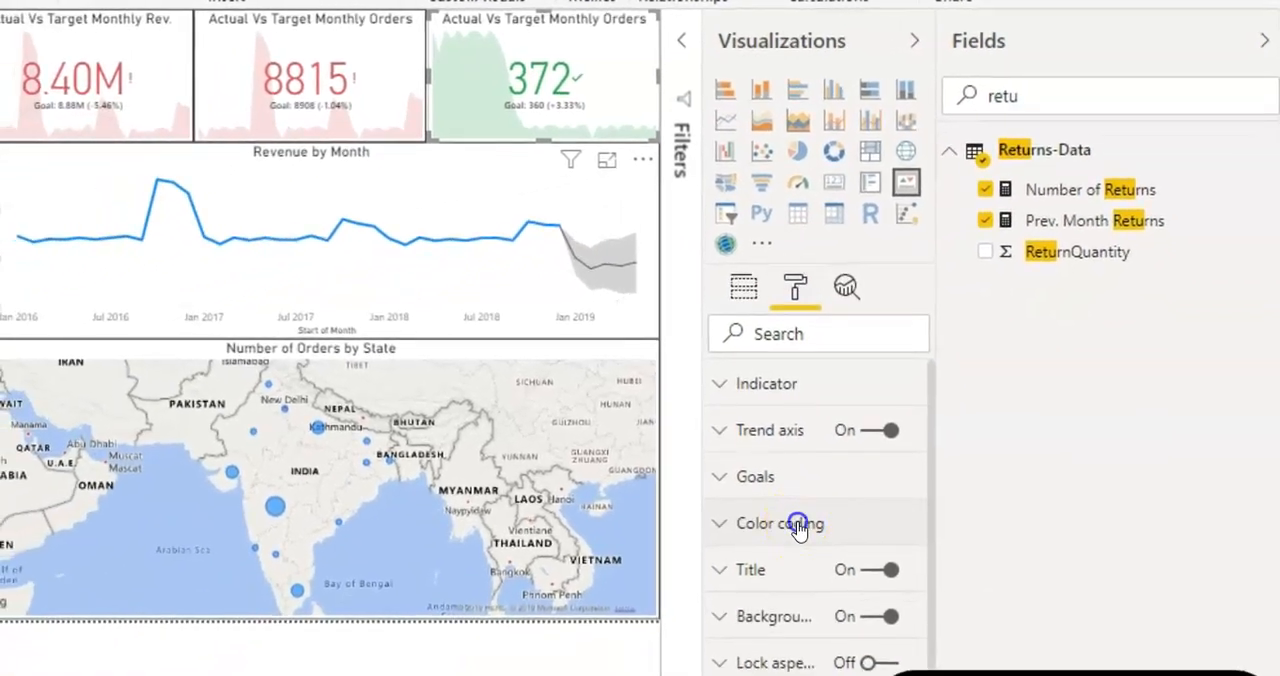
{"action": "left_click", "coordinate": [797, 527]}
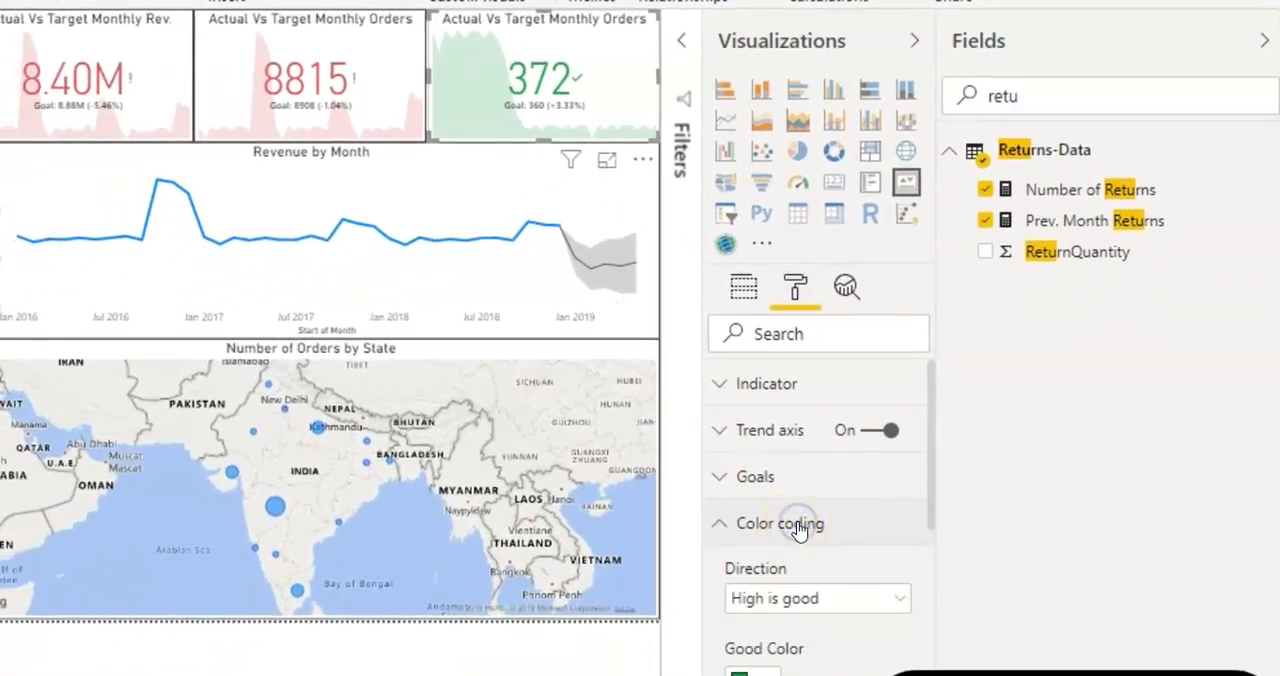
{"action": "left_click", "coordinate": [876, 603]}
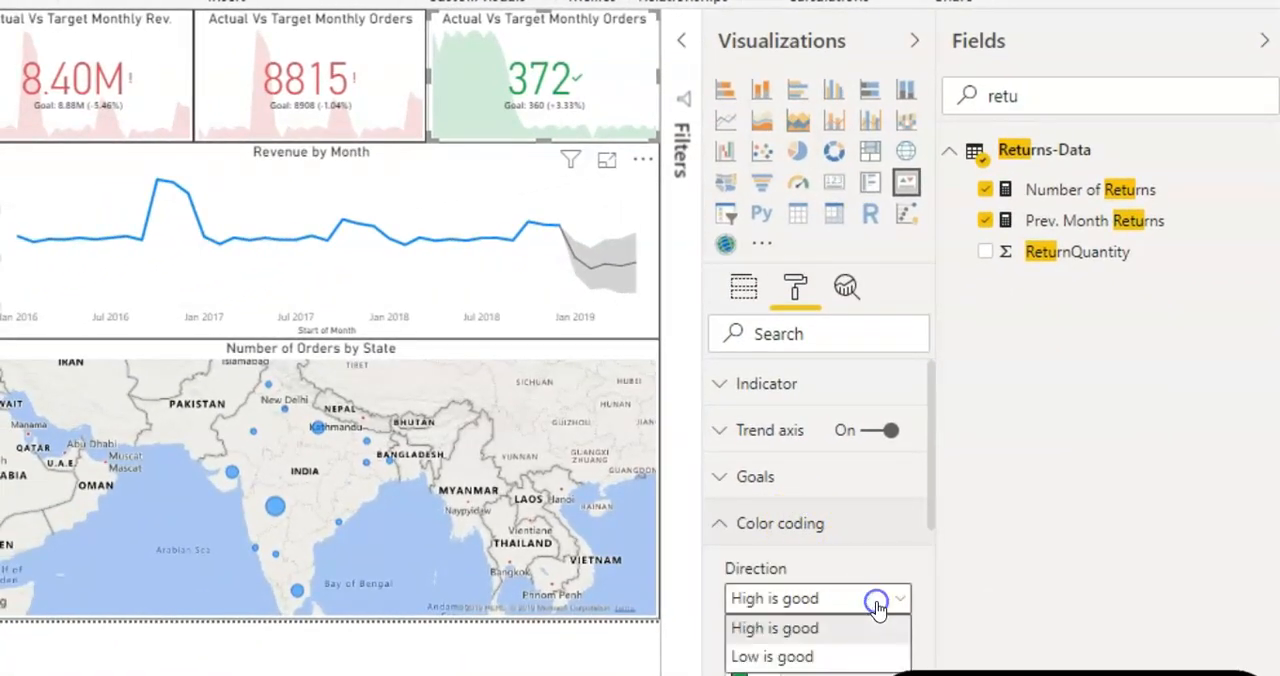
{"action": "left_click", "coordinate": [833, 657]}
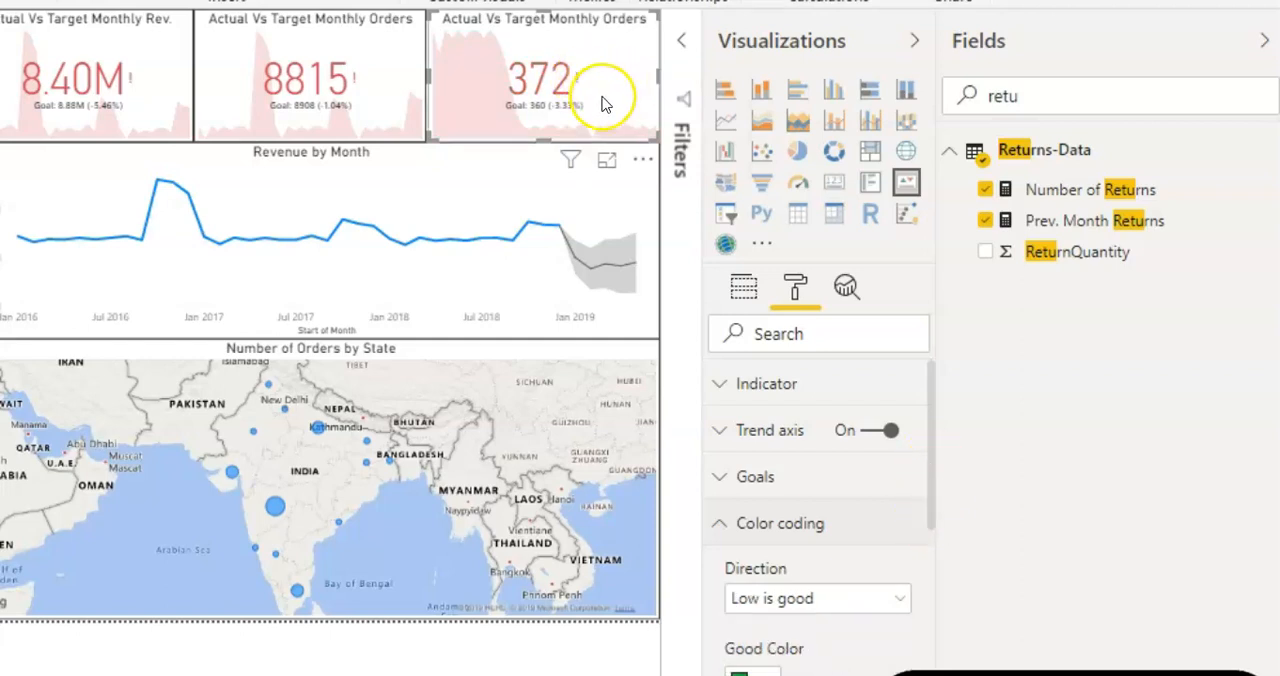
{"action": "left_click", "coordinate": [742, 521]}
Step: Change the title of the Number of Returns KPI to "Actual Vs prev. Month Returns"
{"action": "left_click", "coordinate": [808, 571]}
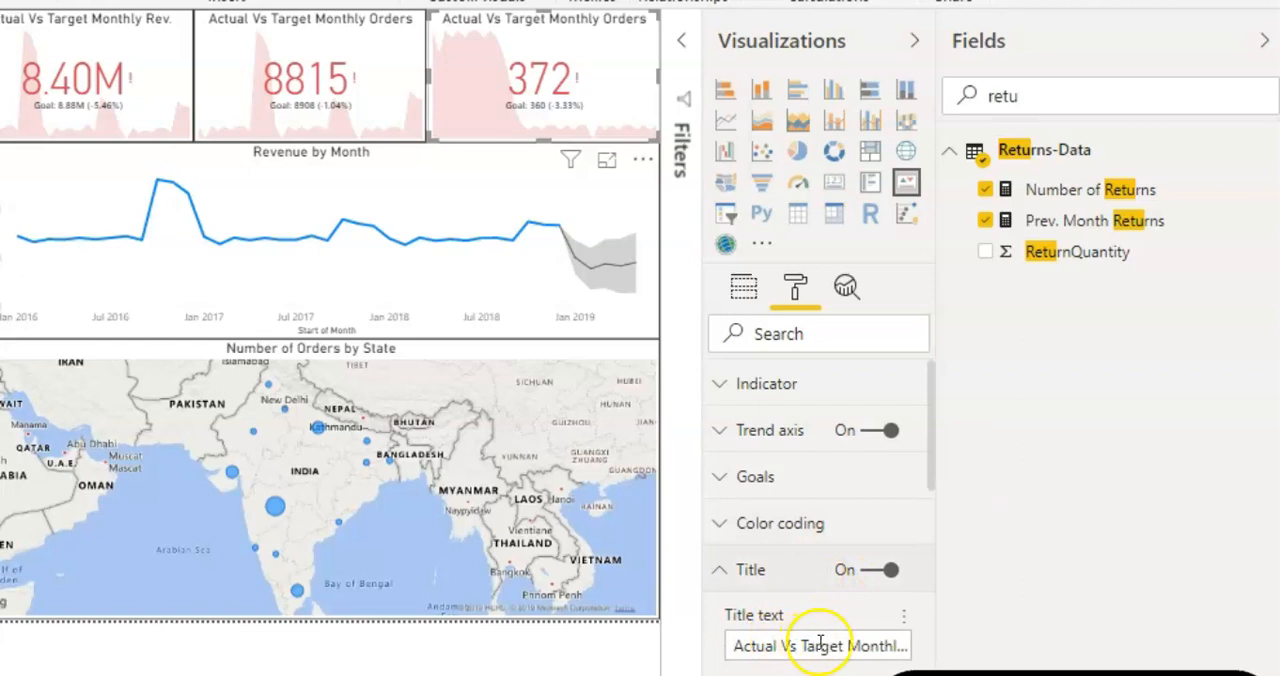
{"action": "left_click", "coordinate": [828, 643]}
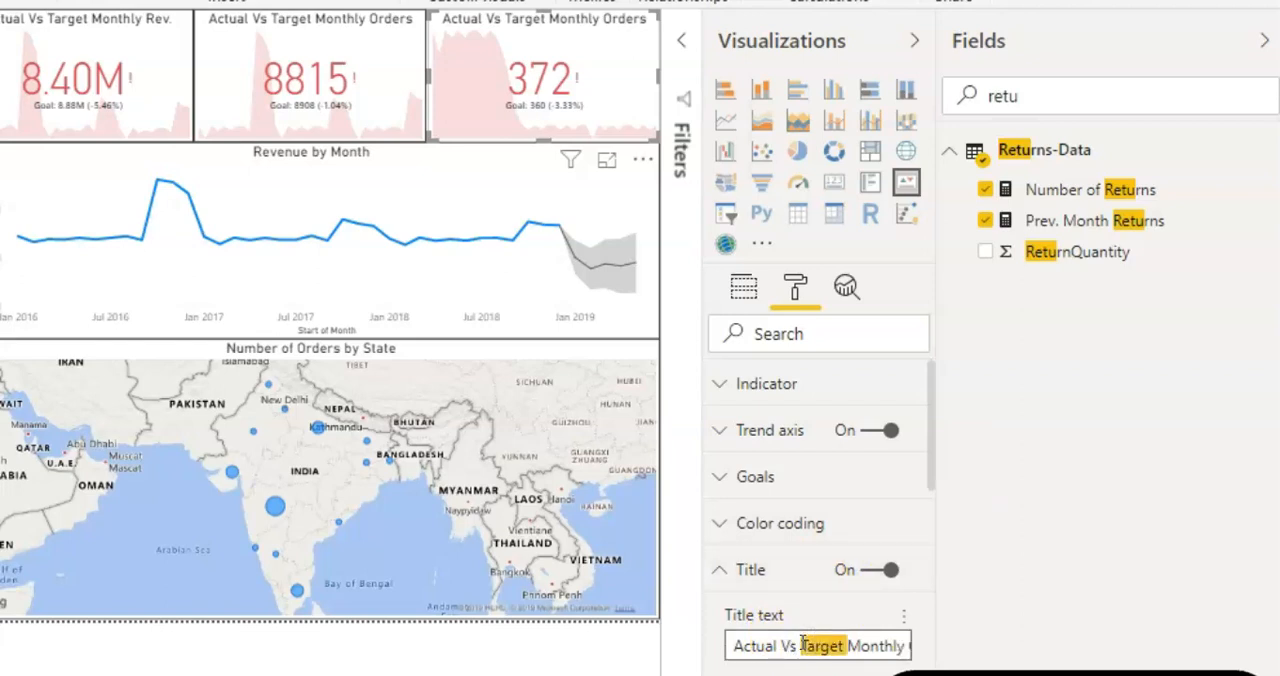
{"action": "key", "text": "ctrl+shift+Right"}
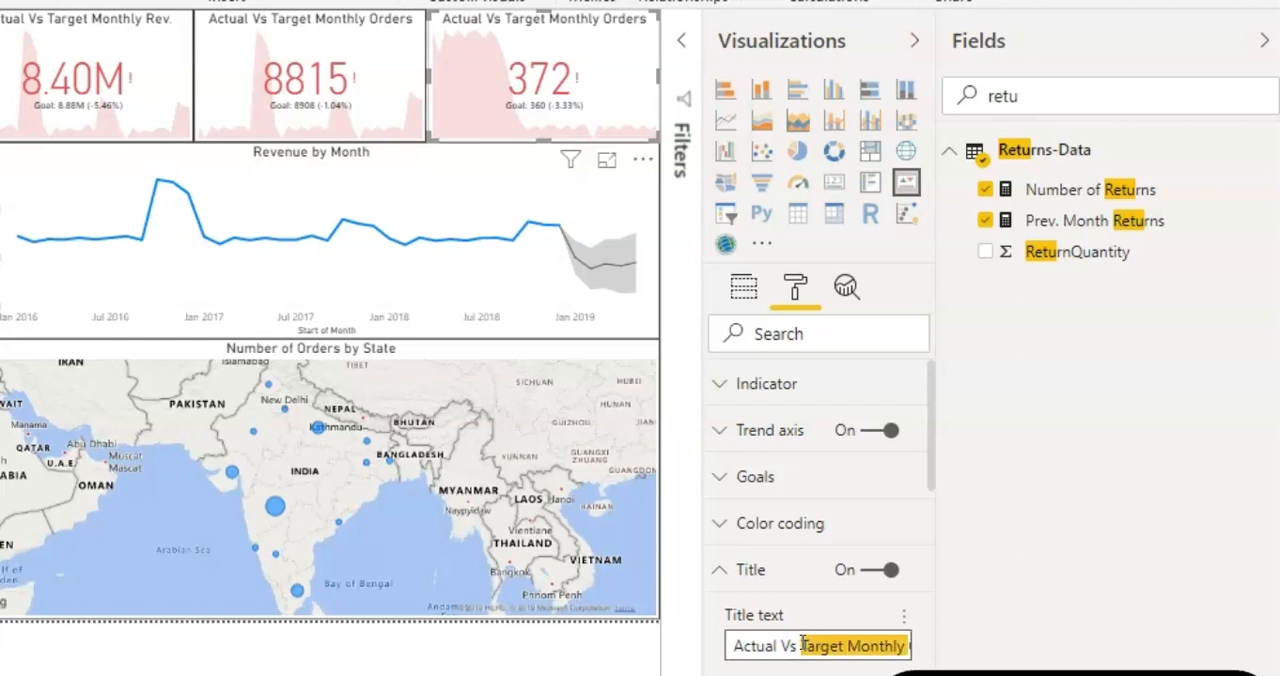
{"action": "key", "text": "BackSpace"}
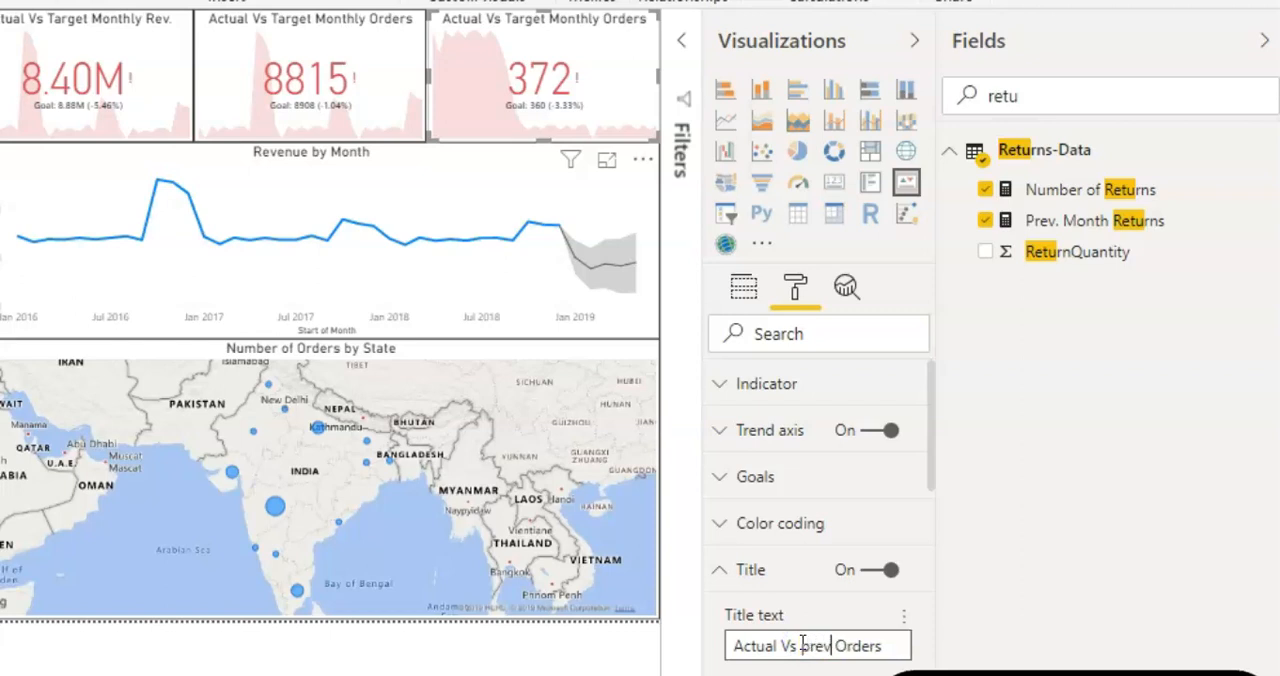
{"action": "type", "text": "prev. Month"}
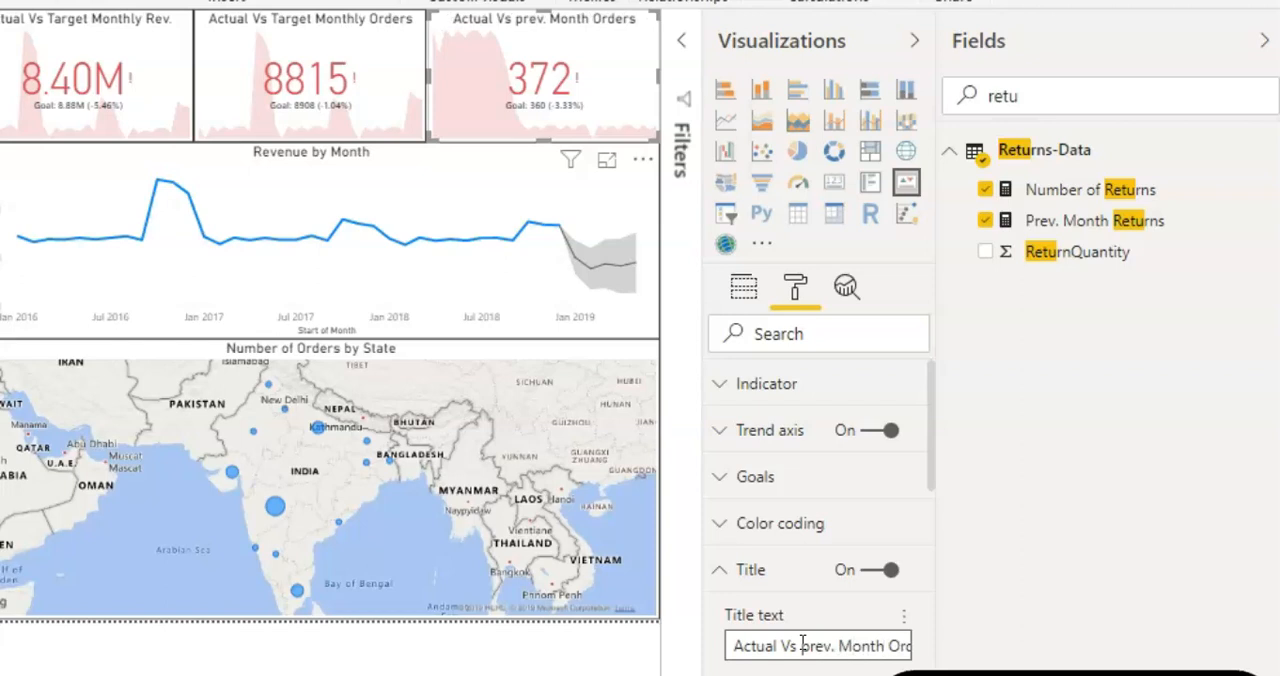
{"action": "key", "text": "ctrl+shift+Right"}
{"action": "type", "text": "e"}
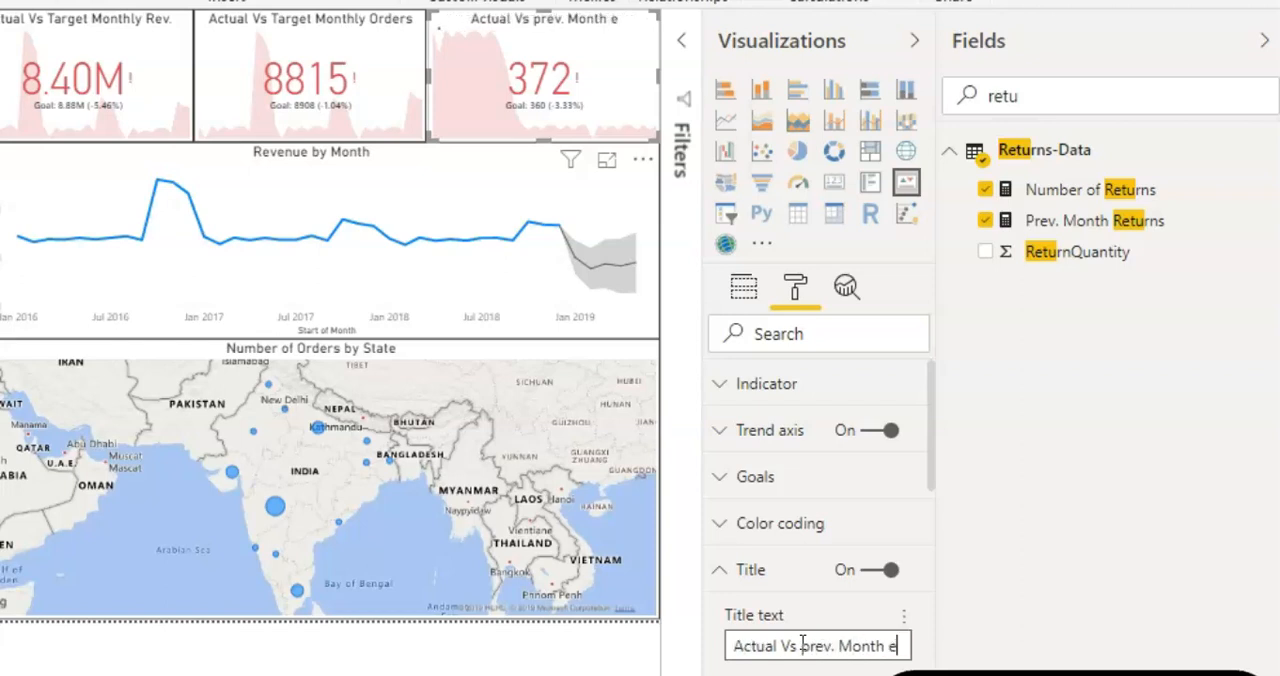
{"action": "key", "text": "BackSpace"}
{"action": "type", "text": "Returns"}
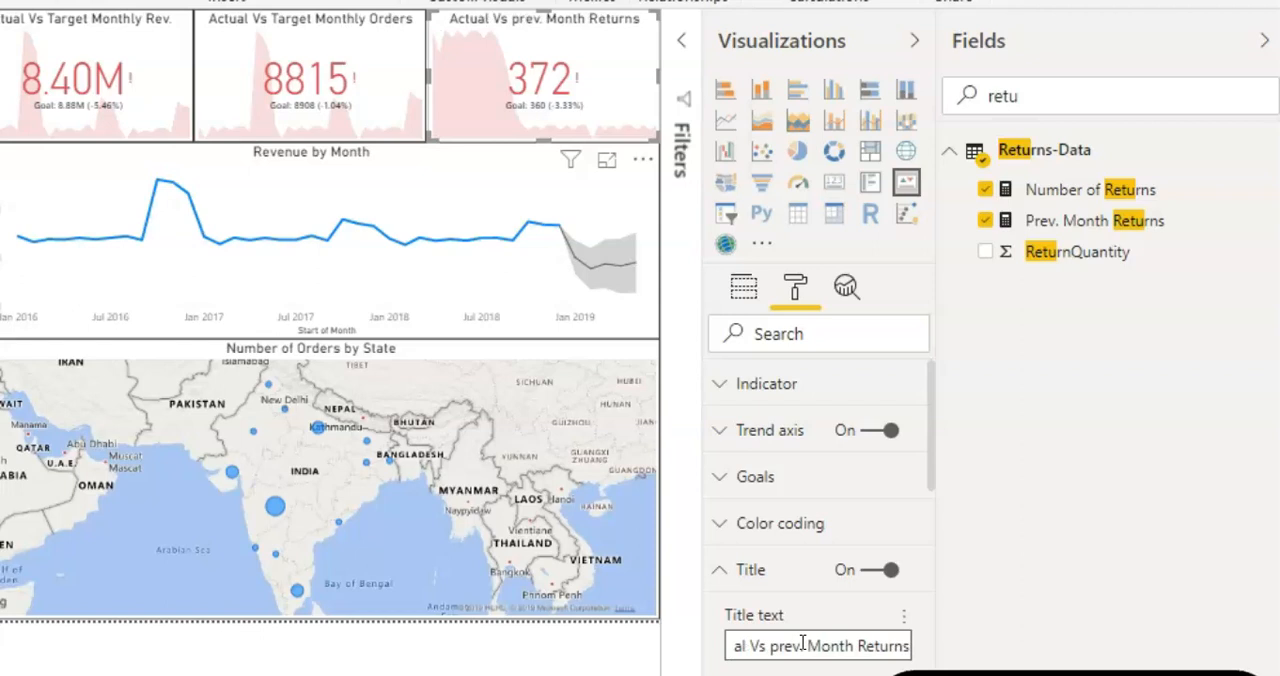
{"action": "left_click", "coordinate": [490, 232]}
Step: Change the title of the Number of Orders KPI to "Actual Vs Target Prev. Month Orders"
{"action": "left_click", "coordinate": [388, 66]}
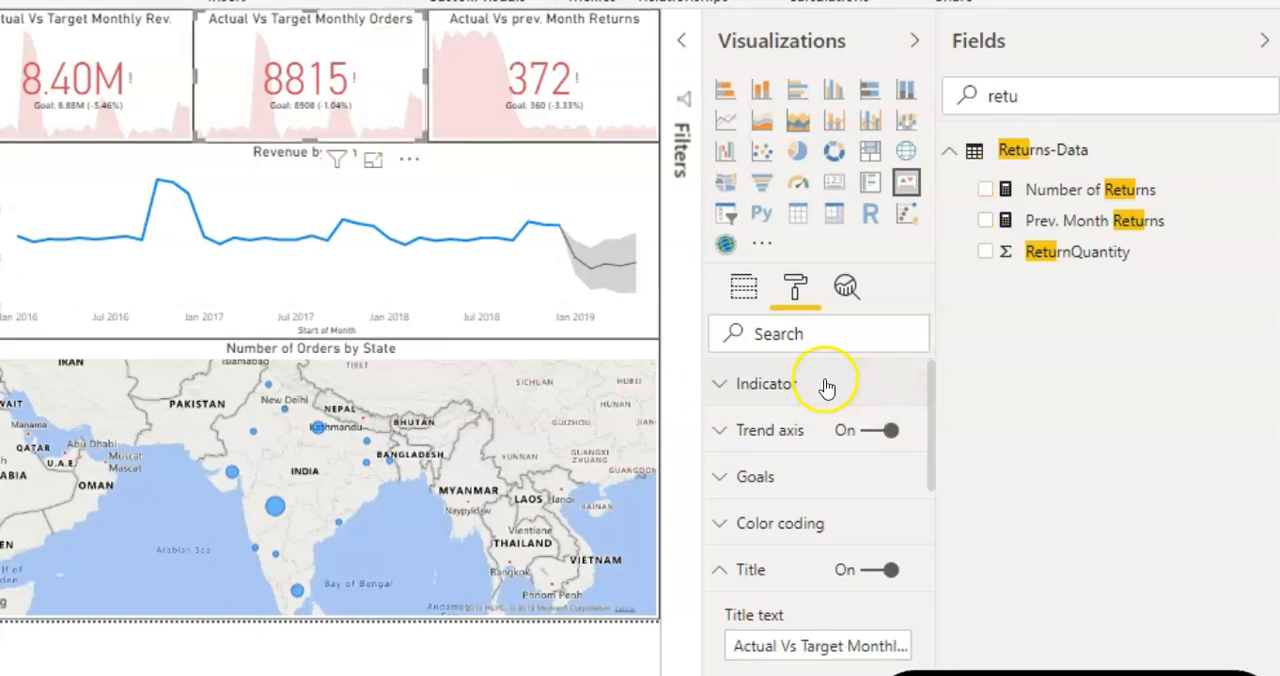
{"action": "left_click", "coordinate": [853, 646]}
{"action": "double_click", "coordinate": [853, 646]}
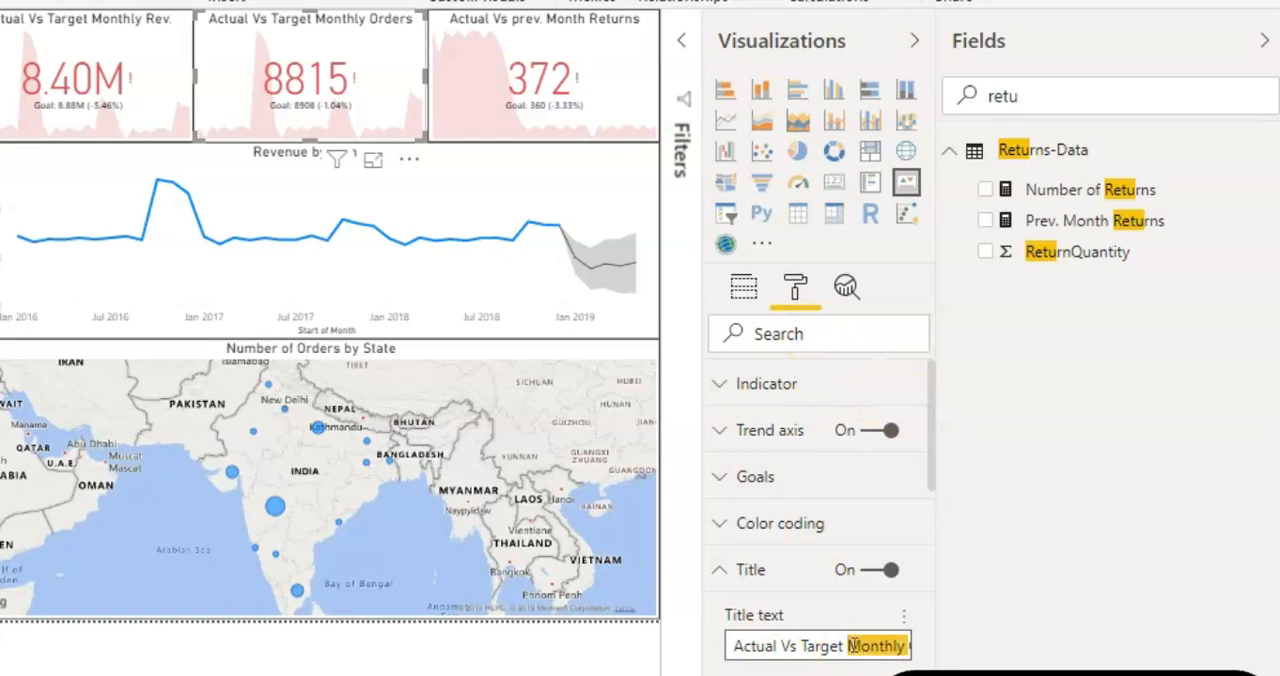
{"action": "type", "text": "Prev. Mon"}
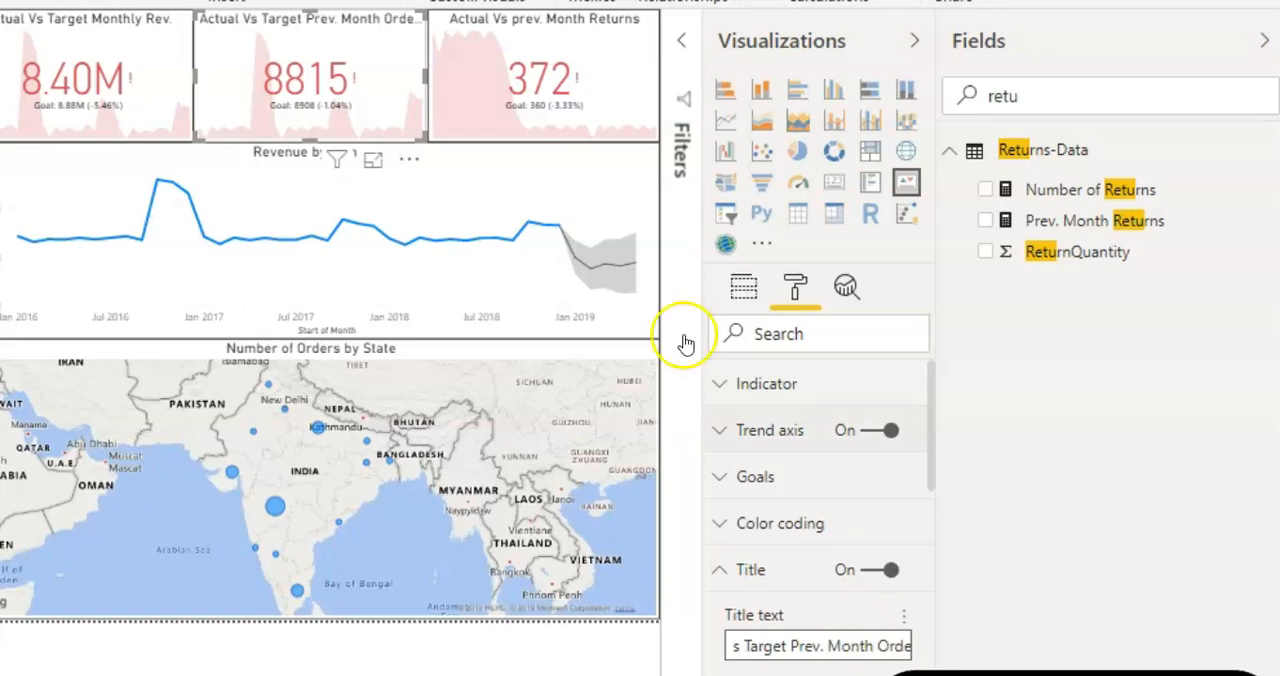
Step: Add a slicer for the Territory table's Region field beside the logo and make it a dropdown
{"action": "left_click", "coordinate": [2, 131]}
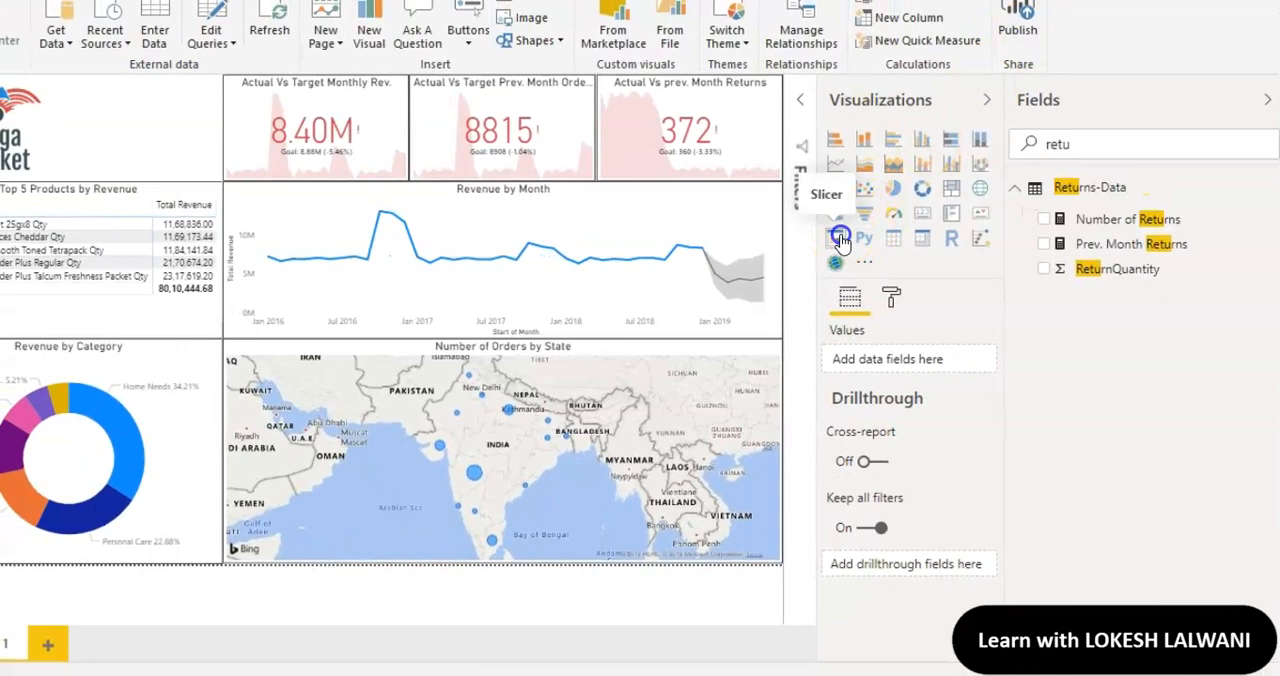
{"action": "left_click", "coordinate": [840, 240]}
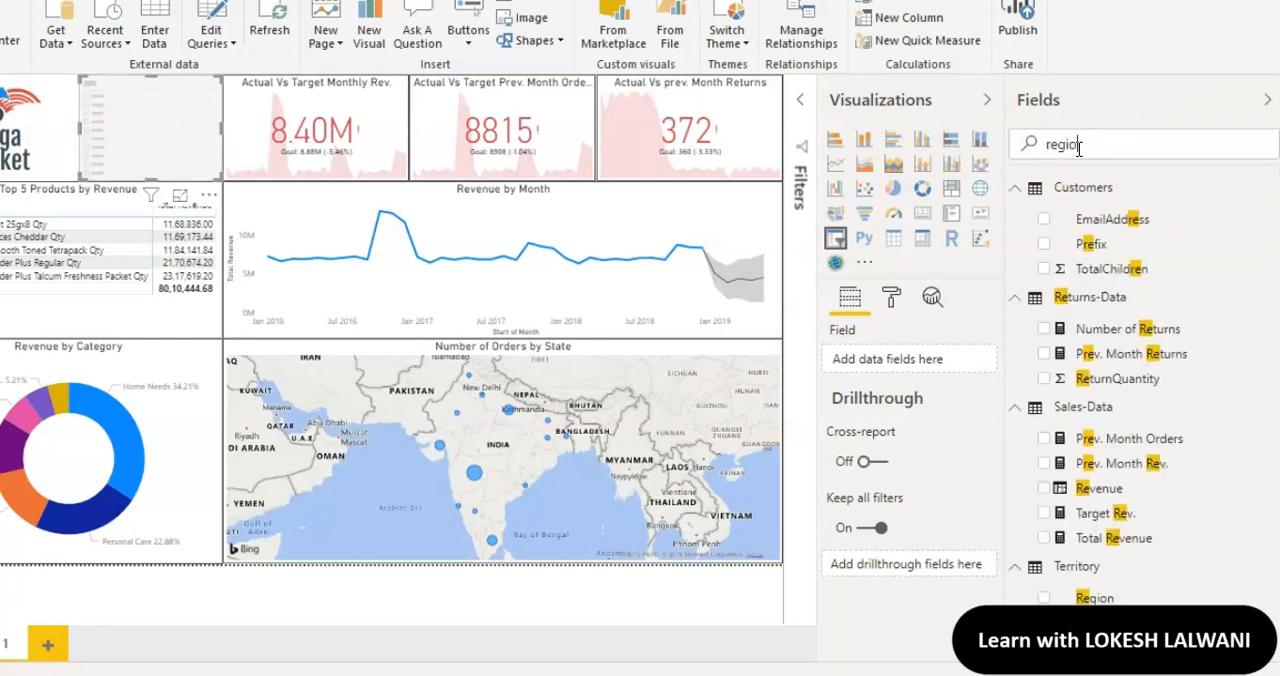
{"action": "left_click_drag", "start_coordinate": [1075, 218], "coordinate": [900, 366]}
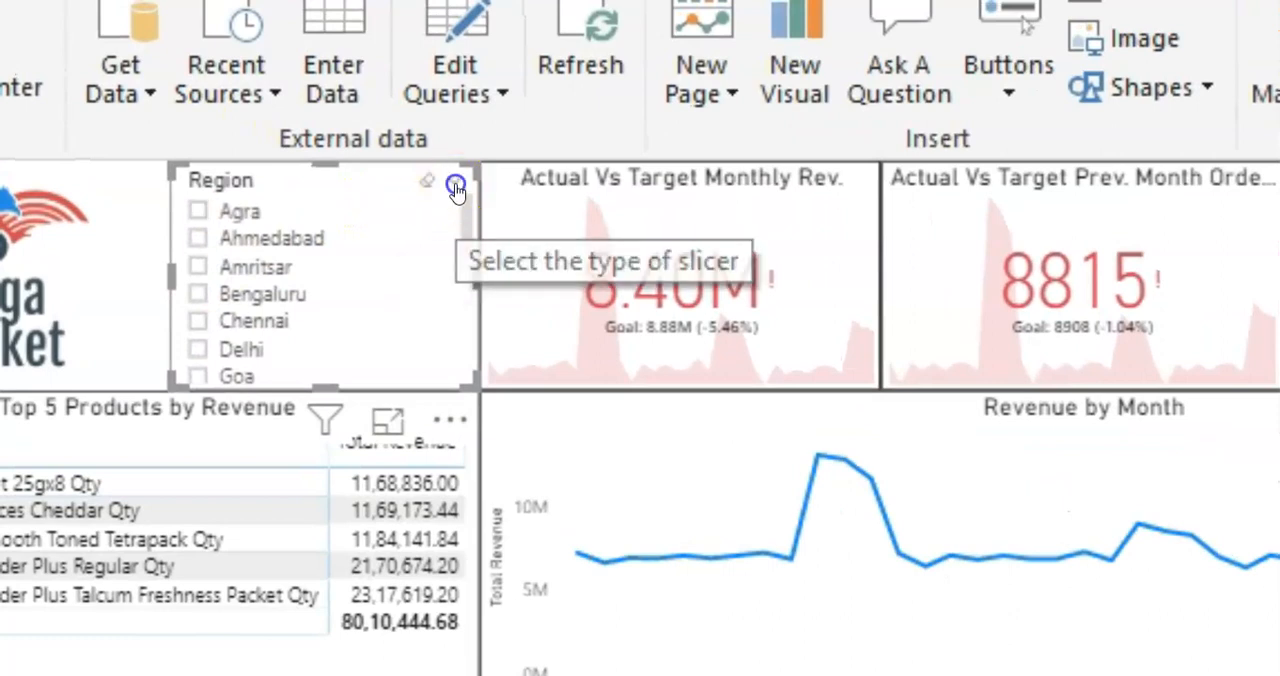
{"action": "left_click", "coordinate": [455, 189]}
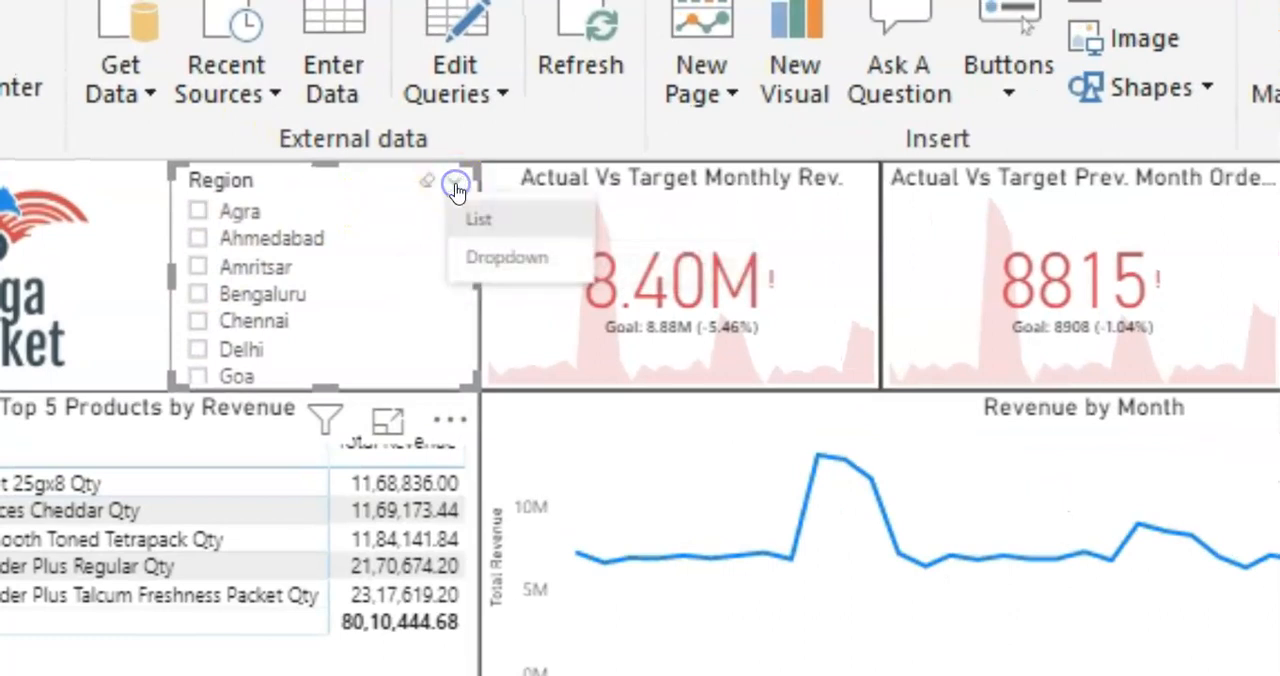
{"action": "left_click", "coordinate": [487, 255]}
Step: Narrow the Mega Market logo's frame, then widen the Region slicer into the freed space and halve its height
{"action": "left_click", "coordinate": [94, 306]}
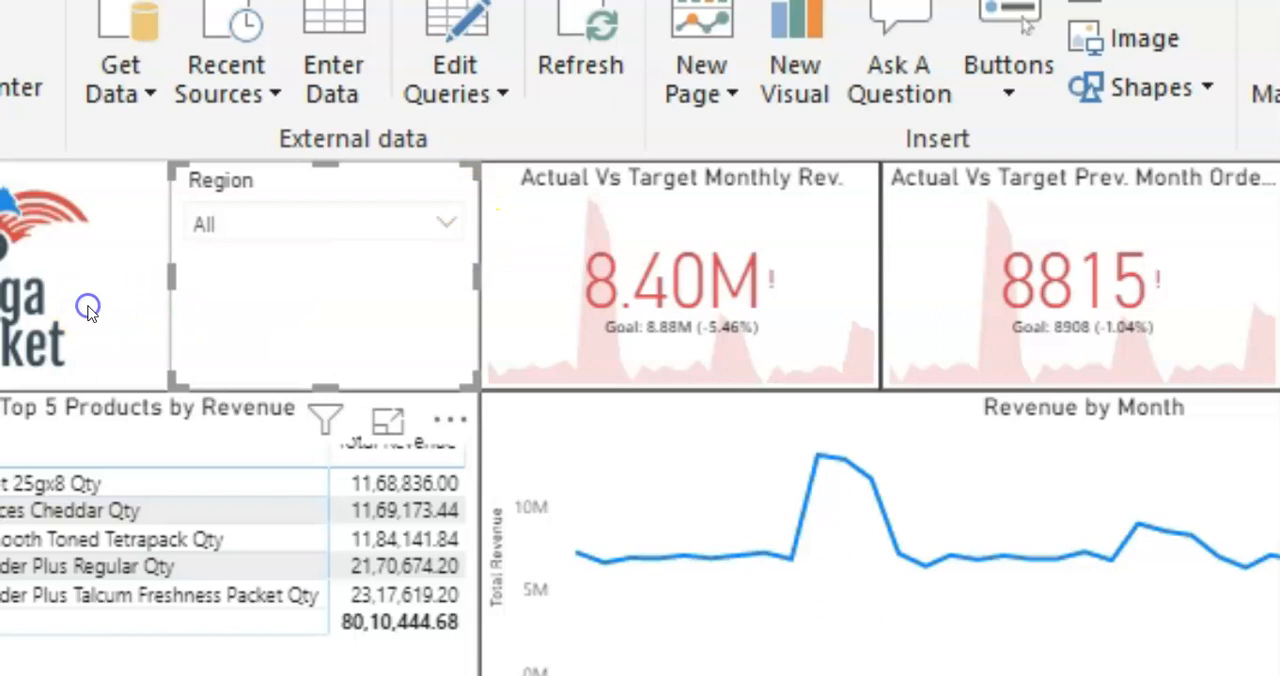
{"action": "left_click_drag", "start_coordinate": [161, 375], "coordinate": [38, 374]}
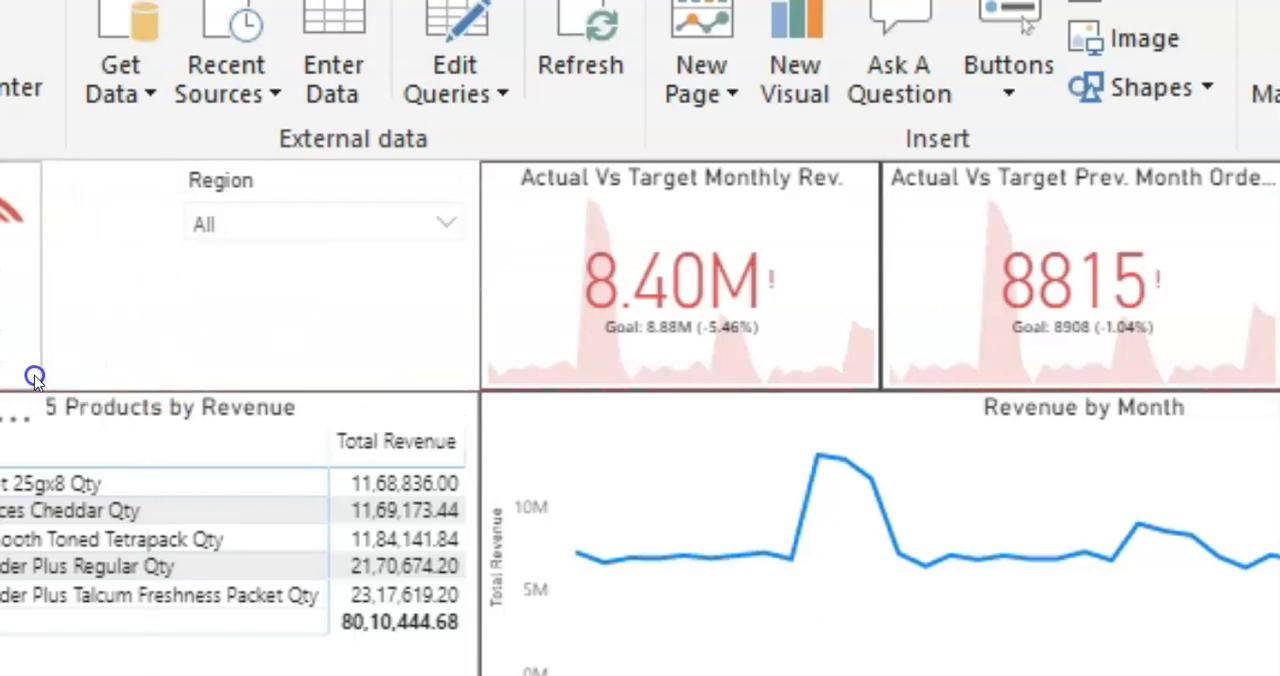
{"action": "left_click", "coordinate": [206, 323]}
{"action": "left_click_drag", "start_coordinate": [169, 275], "coordinate": [45, 262]}
{"action": "left_click_drag", "start_coordinate": [257, 380], "coordinate": [245, 287]}
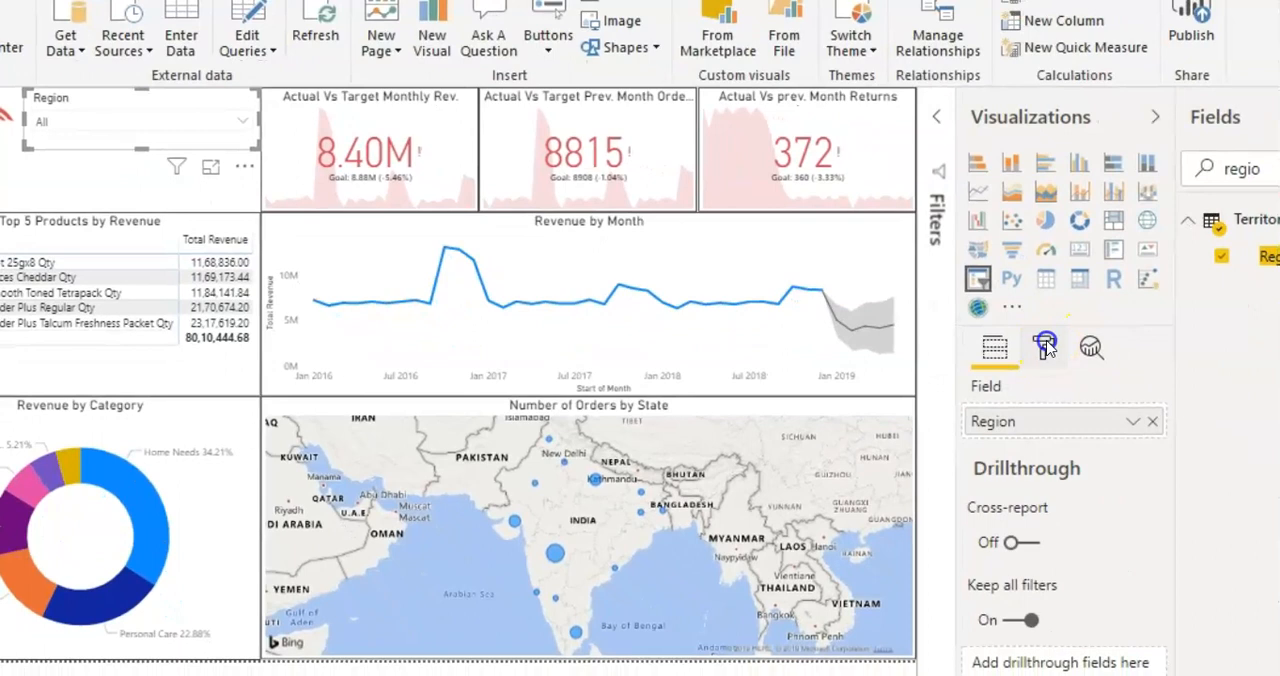
Step: Turn on the border of the Region slicer
{"action": "left_click", "coordinate": [1046, 342]}
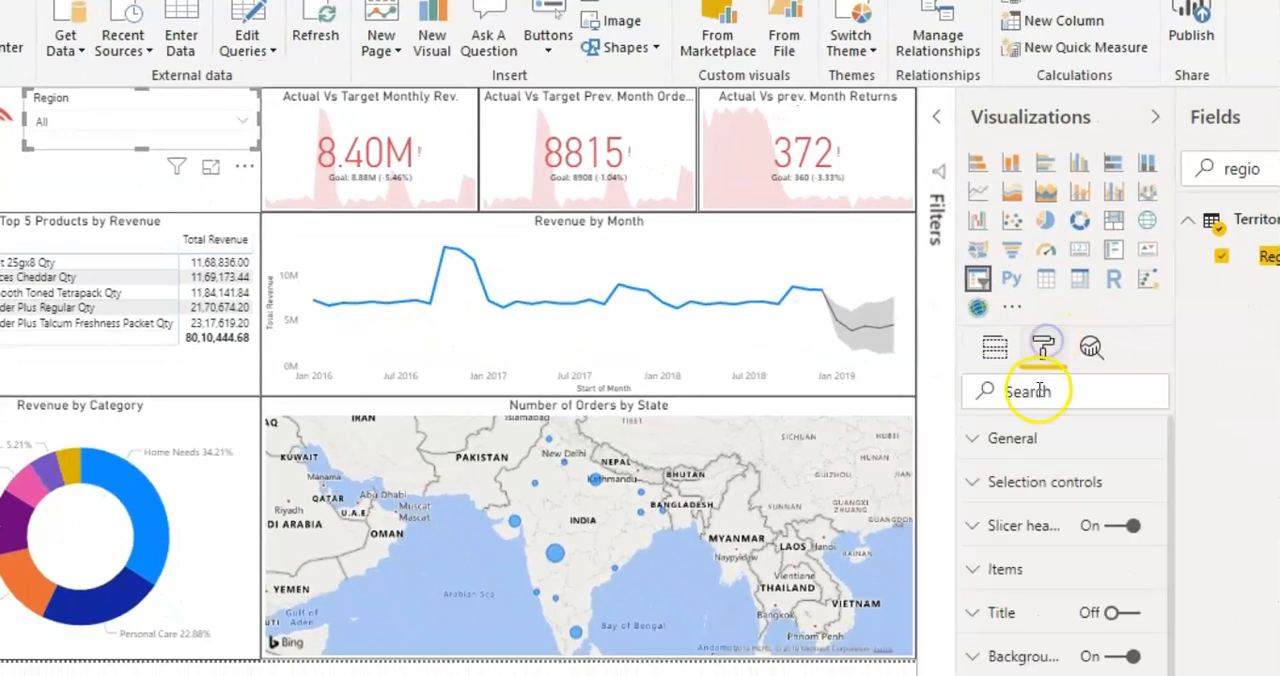
{"action": "left_click", "coordinate": [1037, 390]}
{"action": "type", "text": "bord"}
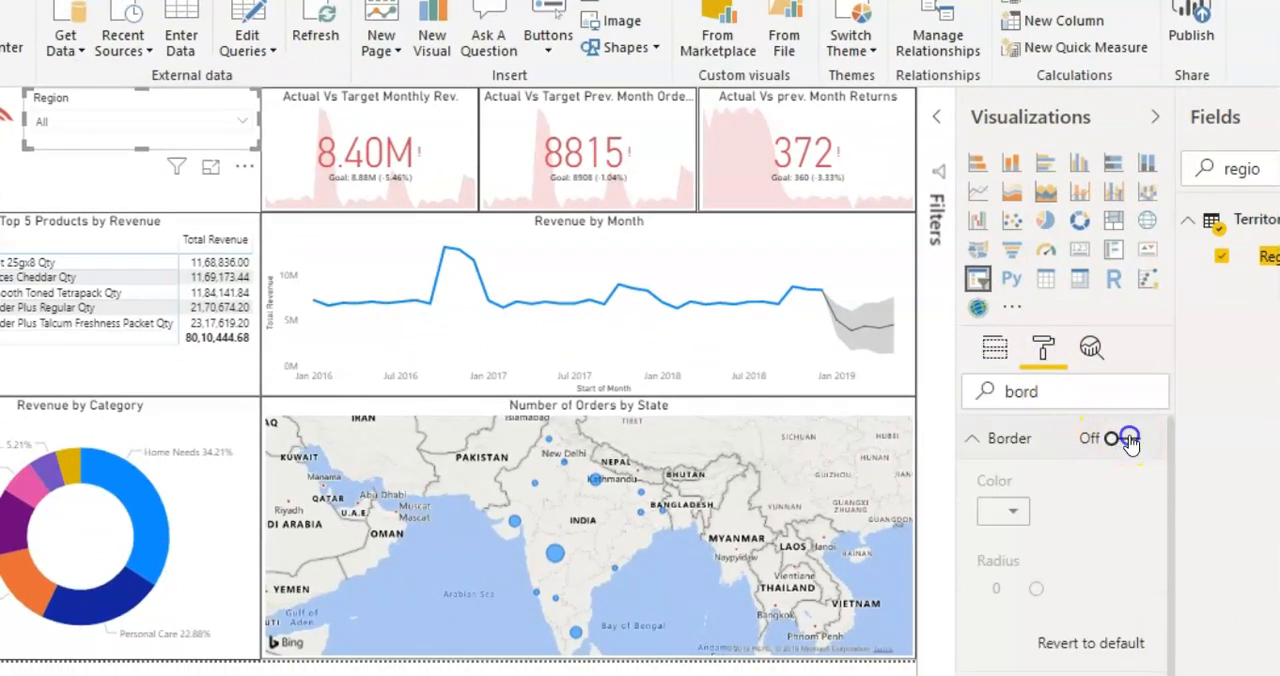
{"action": "left_click", "coordinate": [1126, 439]}
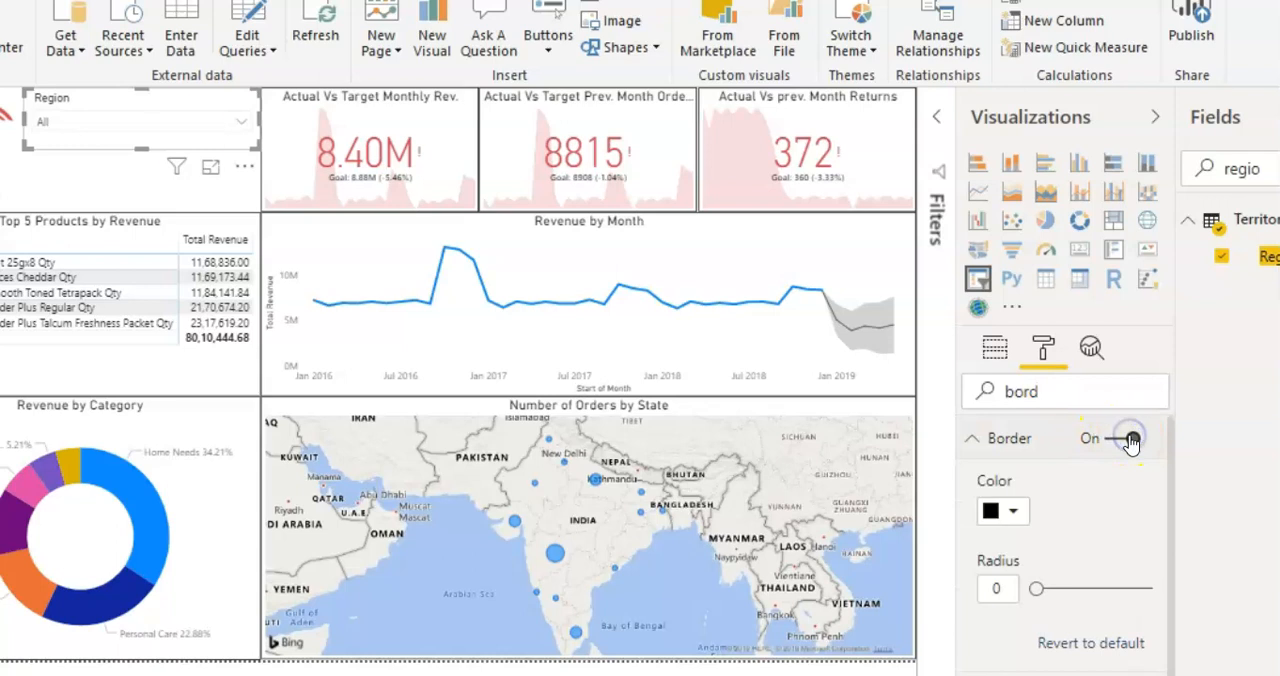
{"action": "left_click", "coordinate": [115, 193]}
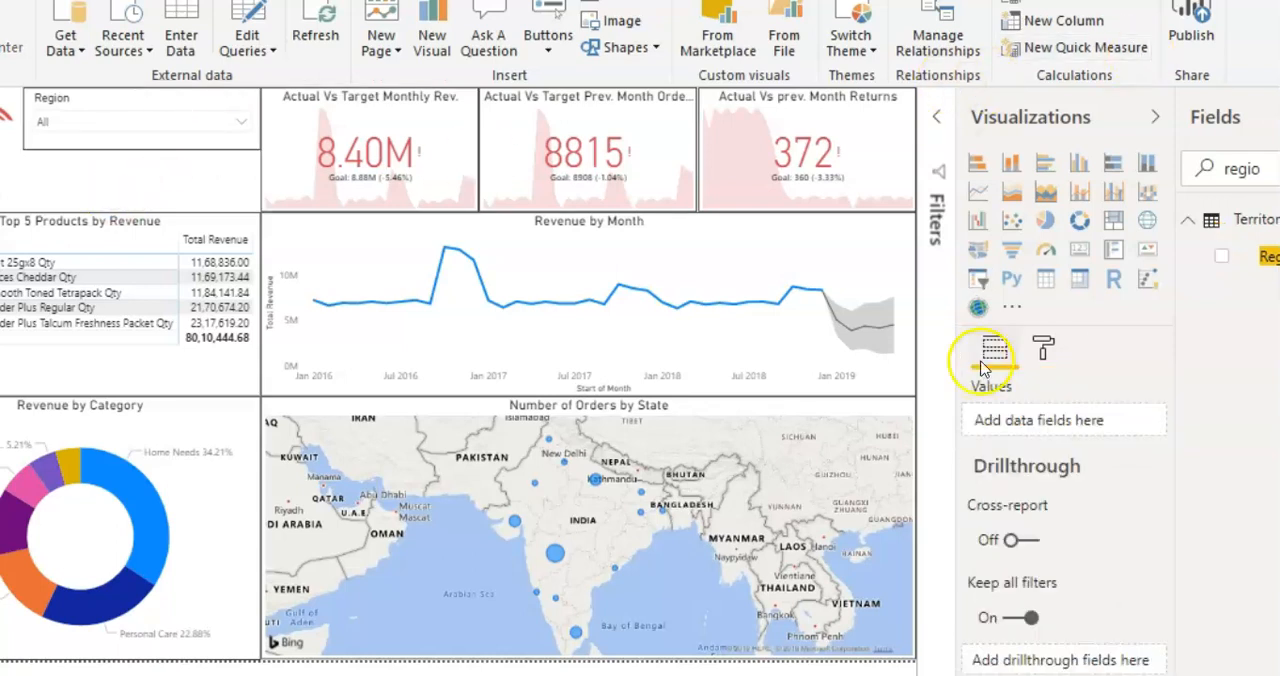
Step: Add a slicer for the calendar's Date field and fit it into the space between the Region slicer and the top 5 products matrix
{"action": "left_click", "coordinate": [982, 285]}
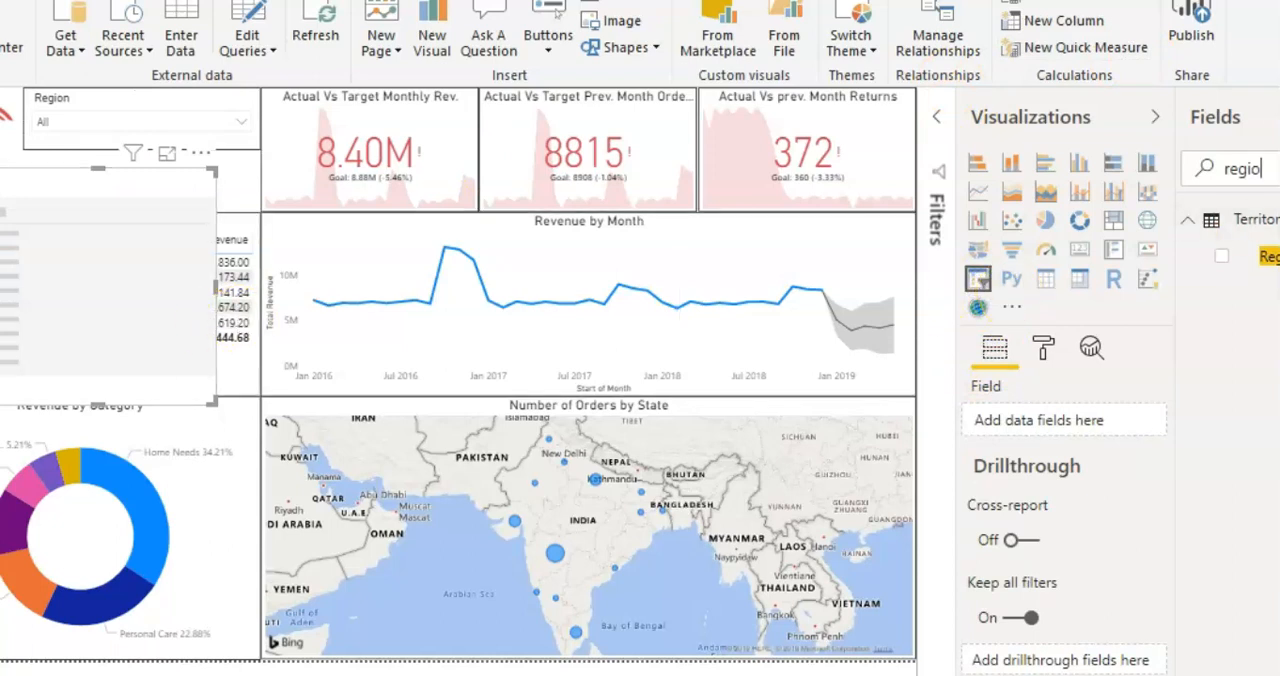
{"action": "type", "text": "date"}
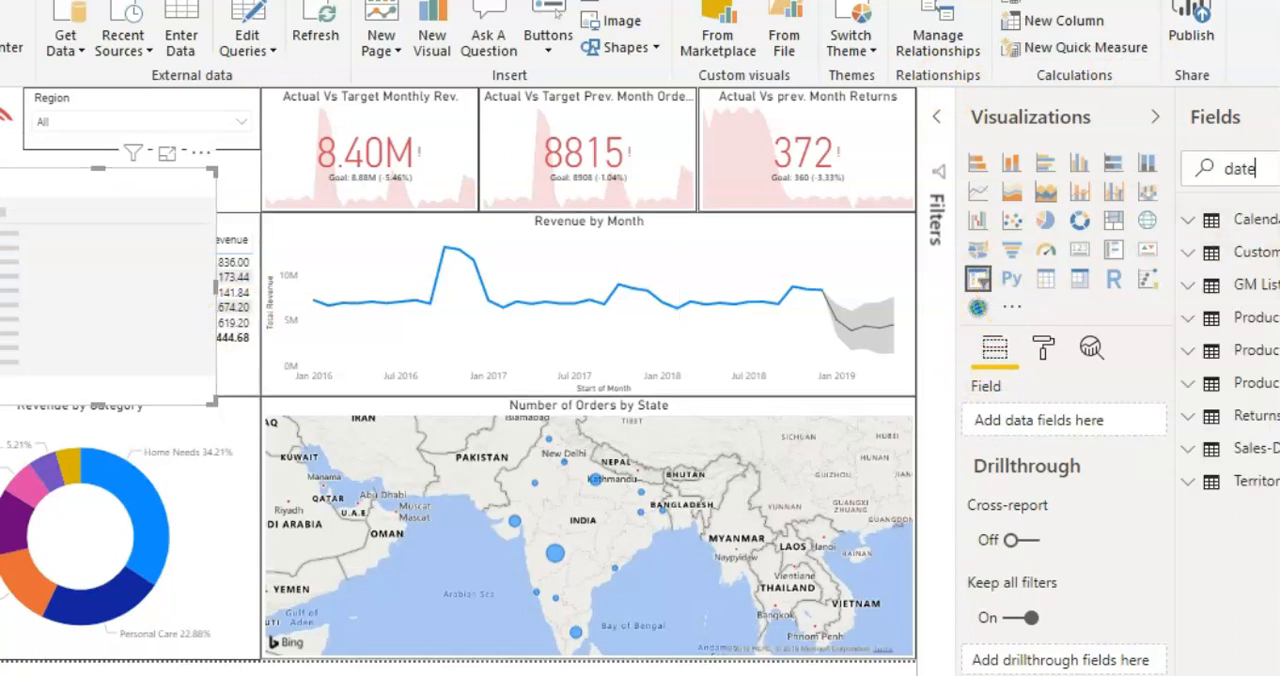
{"action": "left_click_drag", "start_coordinate": [1272, 258], "coordinate": [1066, 417]}
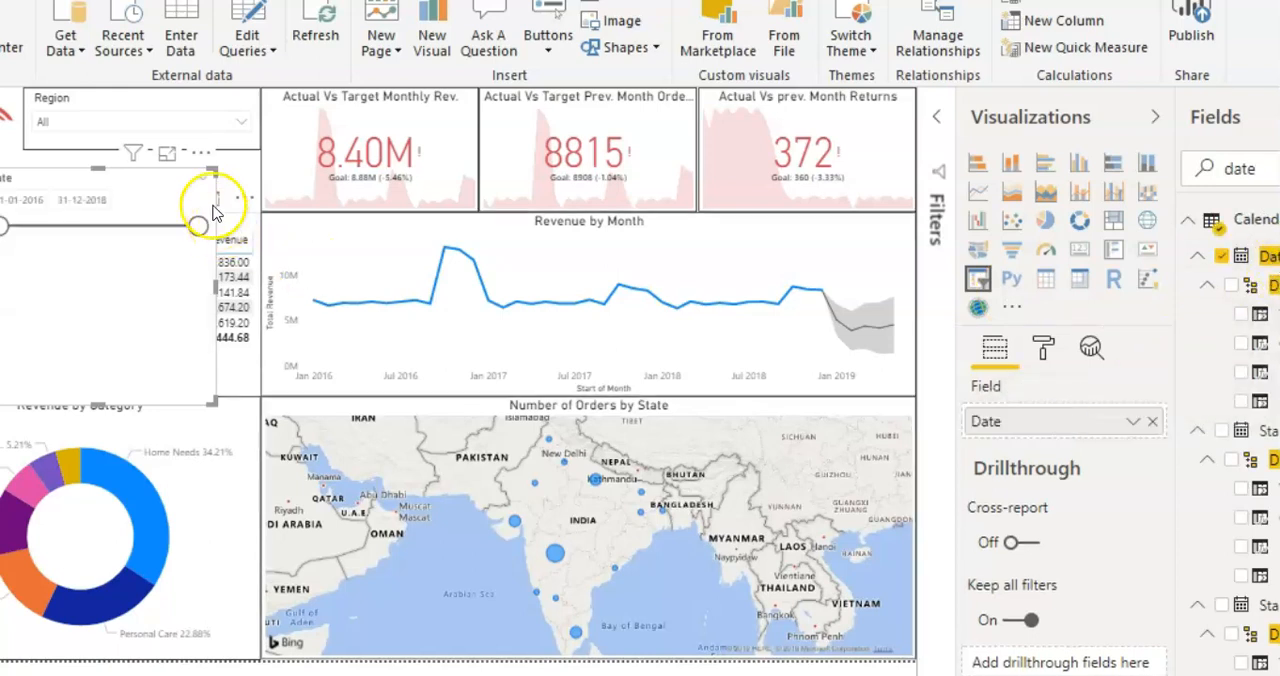
{"action": "left_click_drag", "start_coordinate": [165, 215], "coordinate": [206, 192]}
{"action": "left_click_drag", "start_coordinate": [137, 391], "coordinate": [133, 201]}
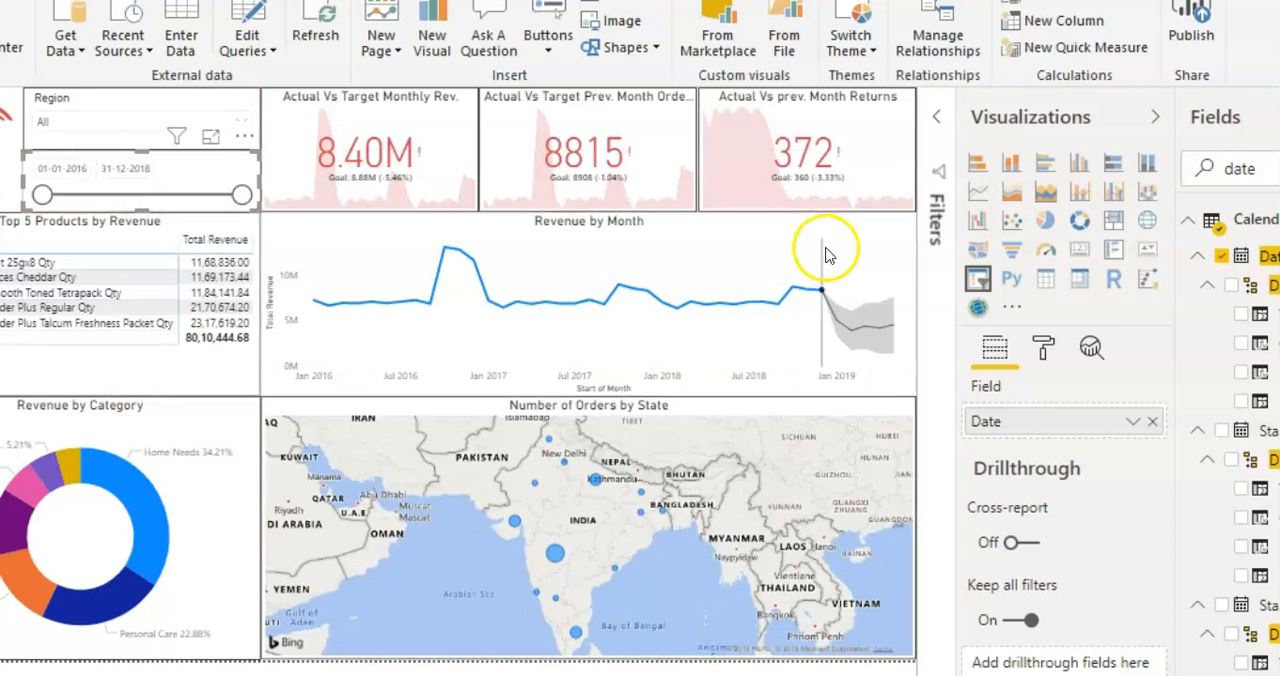
Step: Turn on the border of the Date slicer
{"action": "left_click", "coordinate": [1041, 346]}
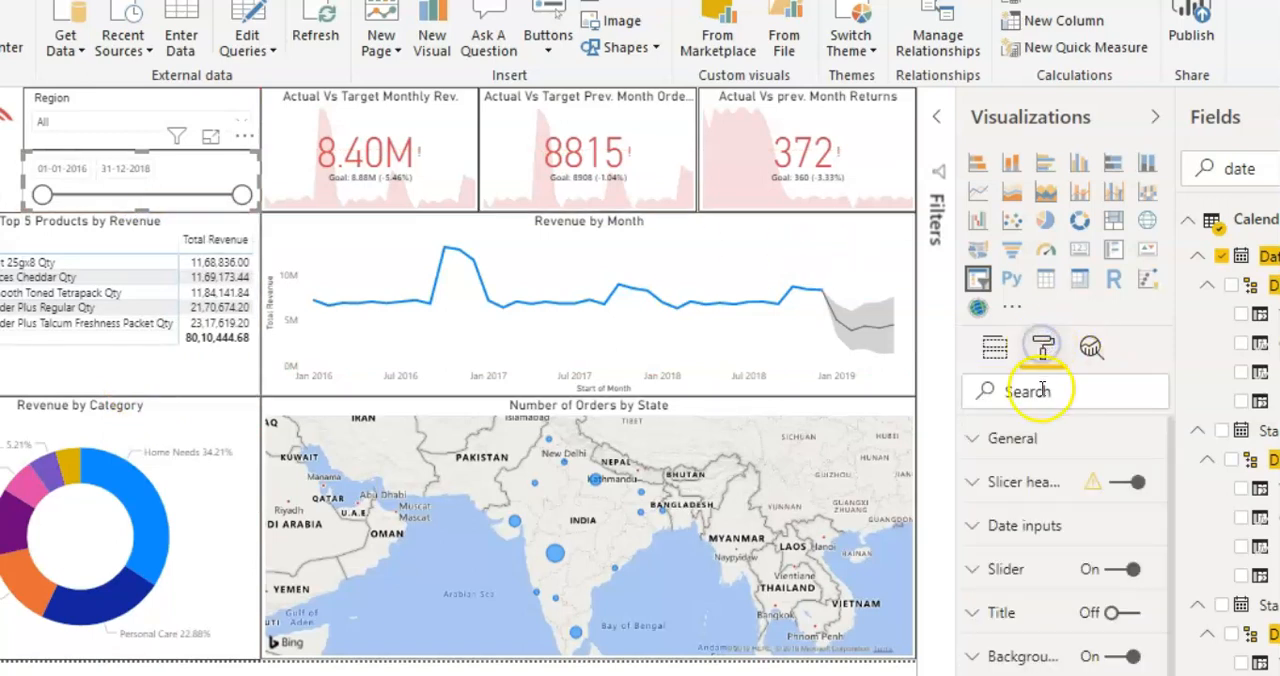
{"action": "left_click", "coordinate": [1040, 393]}
{"action": "type", "text": "bord"}
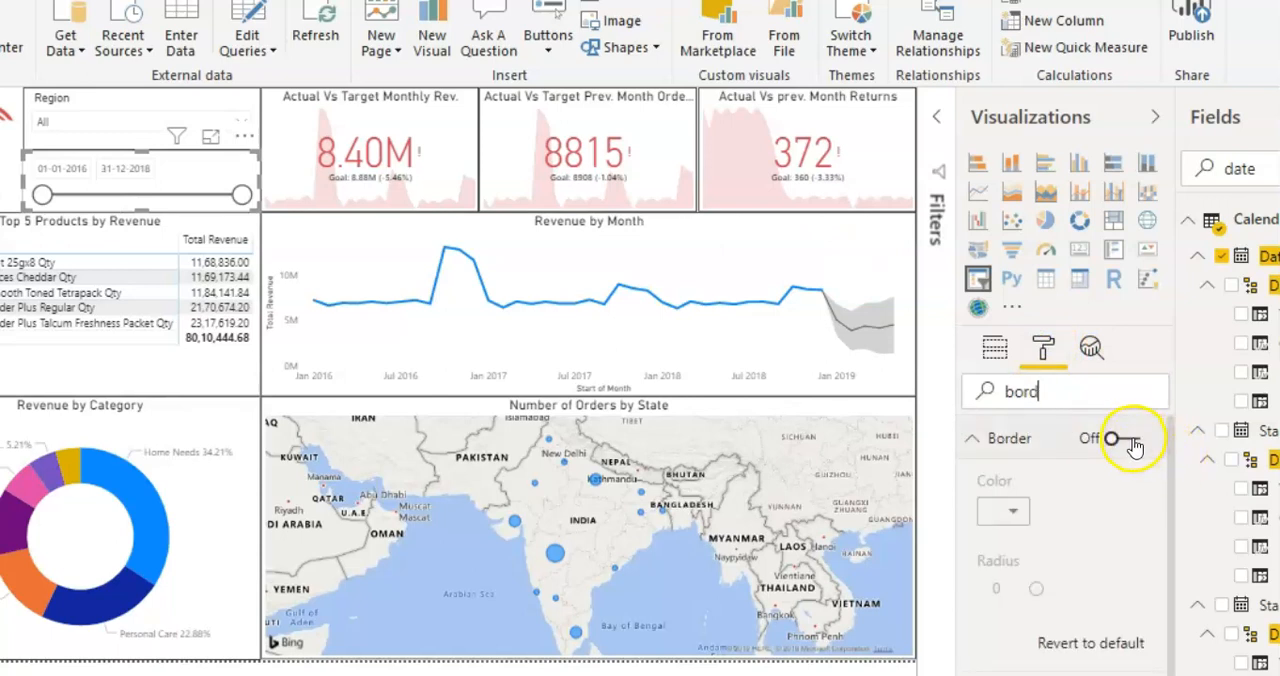
{"action": "left_click", "coordinate": [1131, 440]}
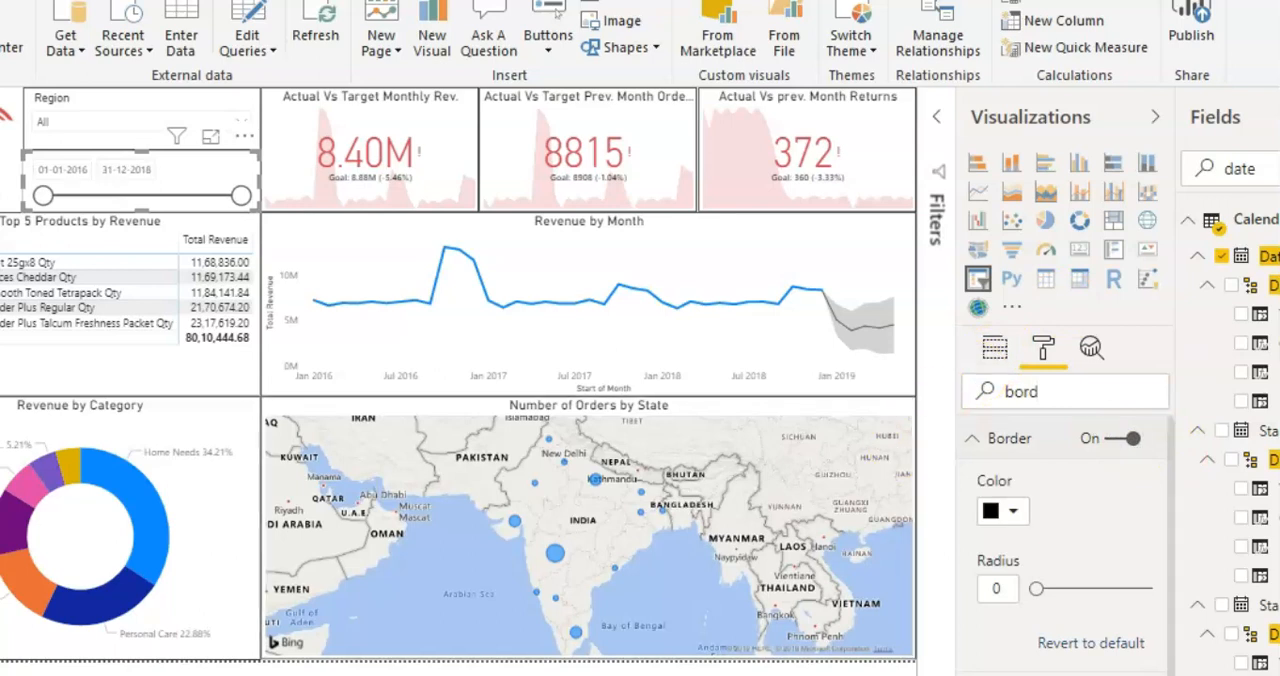
{"action": "left_click", "coordinate": [450, 670]}
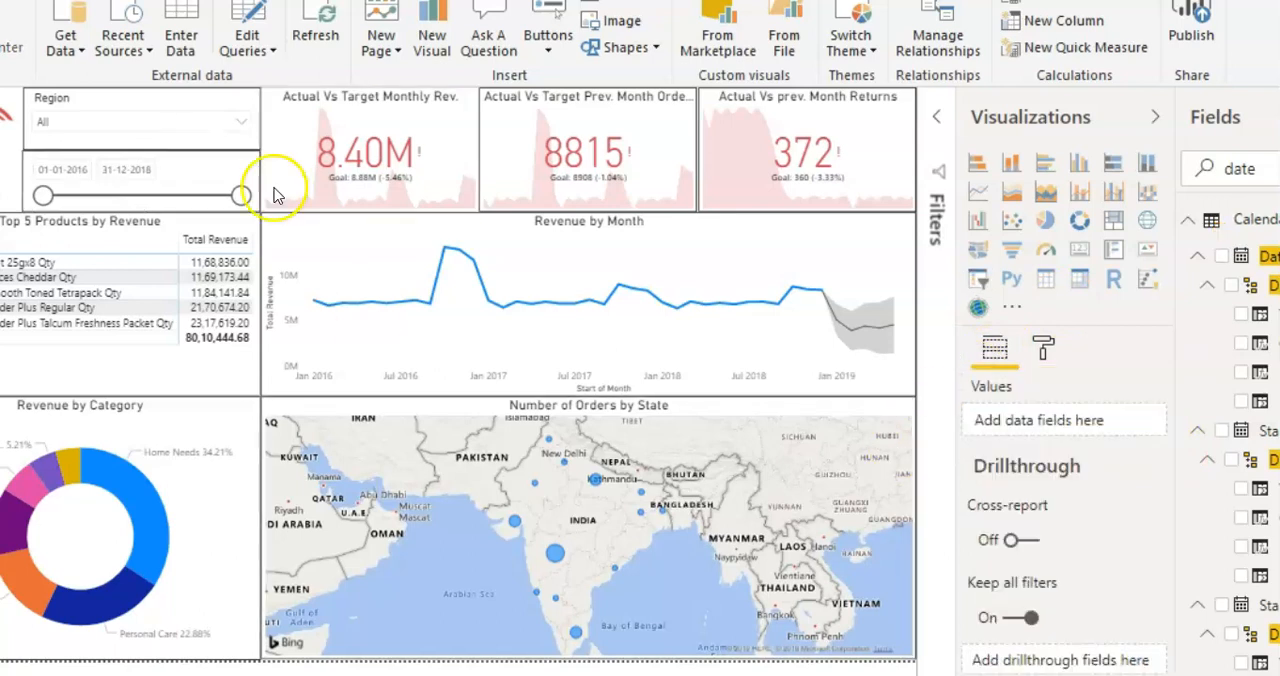
Step: Filter the report page to Delhi using the Region slicer
{"action": "left_click", "coordinate": [240, 128]}
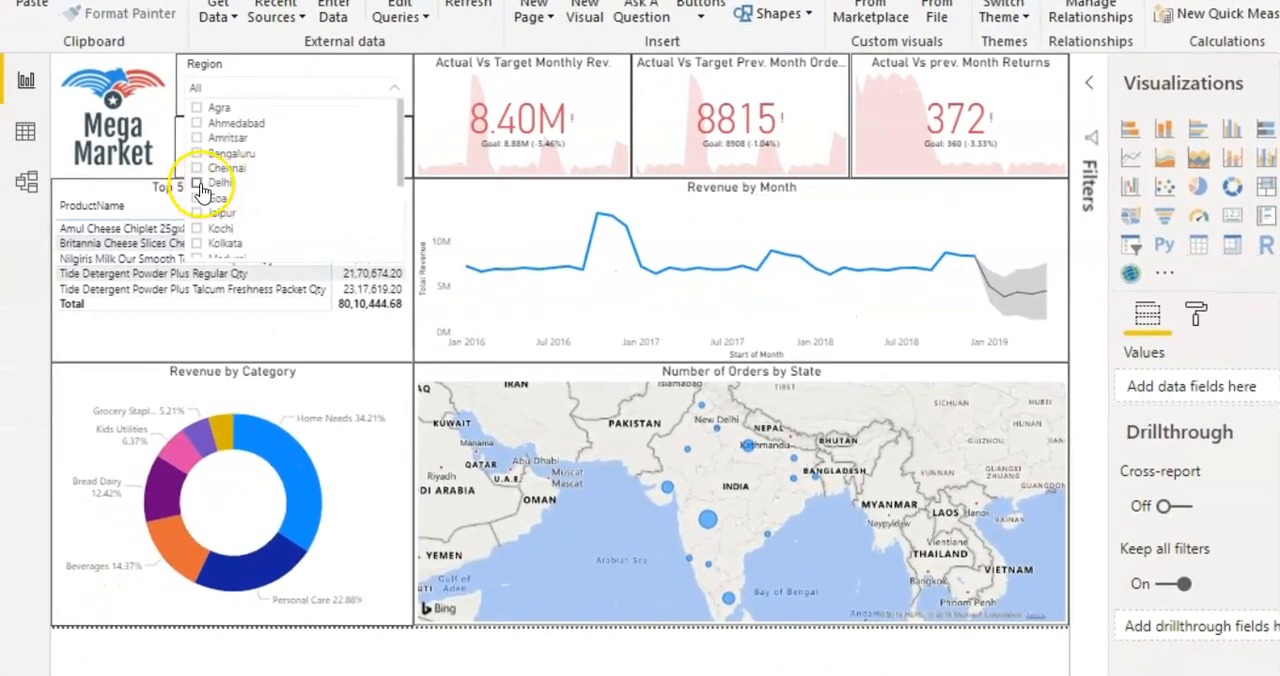
{"action": "left_click", "coordinate": [197, 183]}
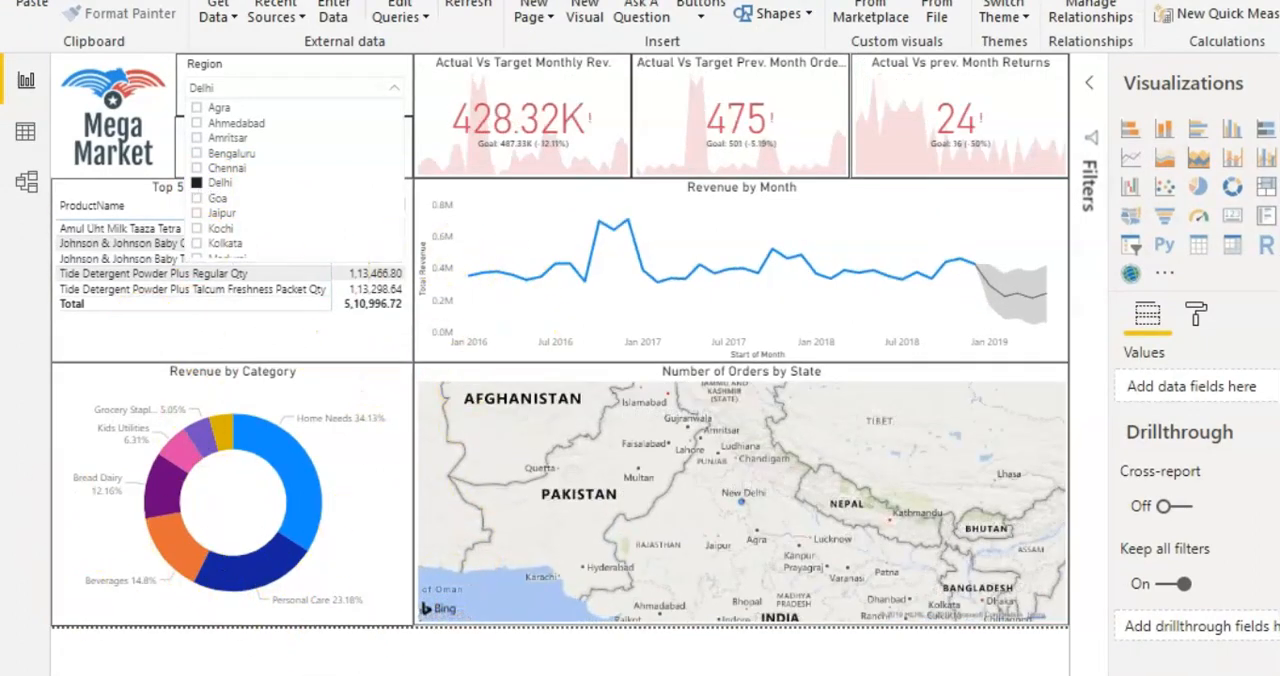
{"action": "left_click", "coordinate": [503, 668]}
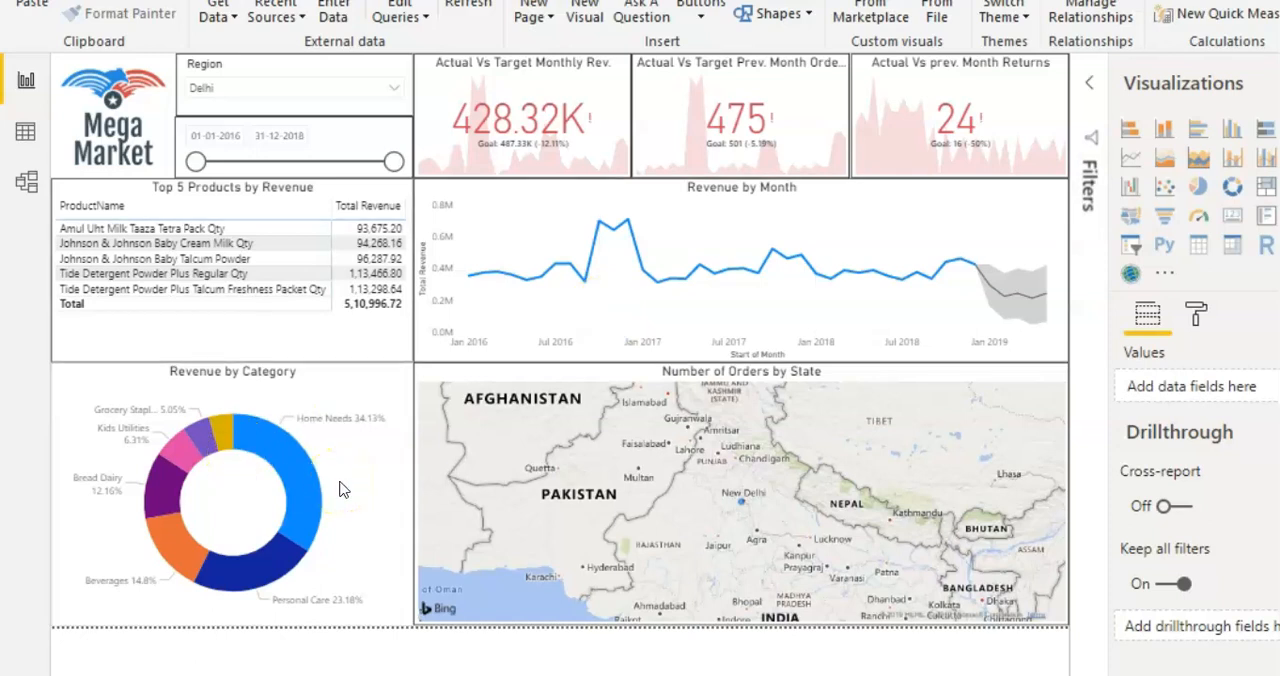
Step: Try narrowing the Date slicer to 18-09-2016 through 01-08-2017 and restore its full range of 01-01-2016 to 31-12-2018
{"action": "left_click", "coordinate": [214, 135]}
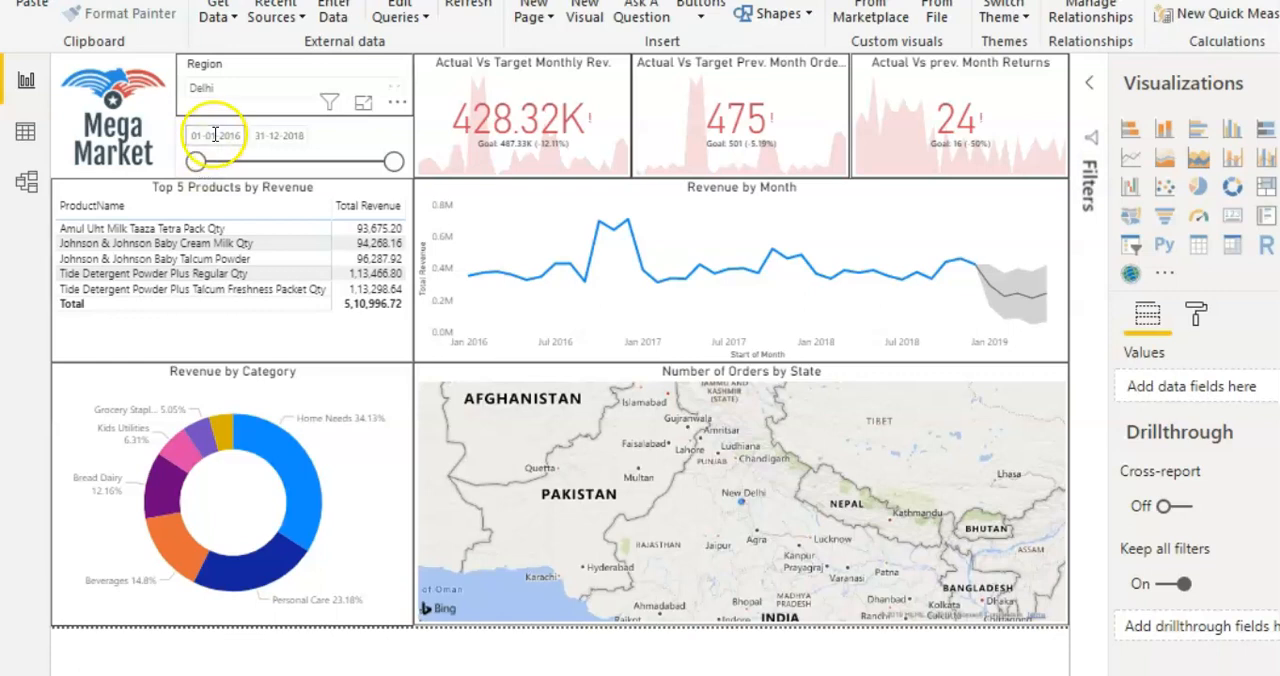
{"action": "left_click", "coordinate": [276, 137]}
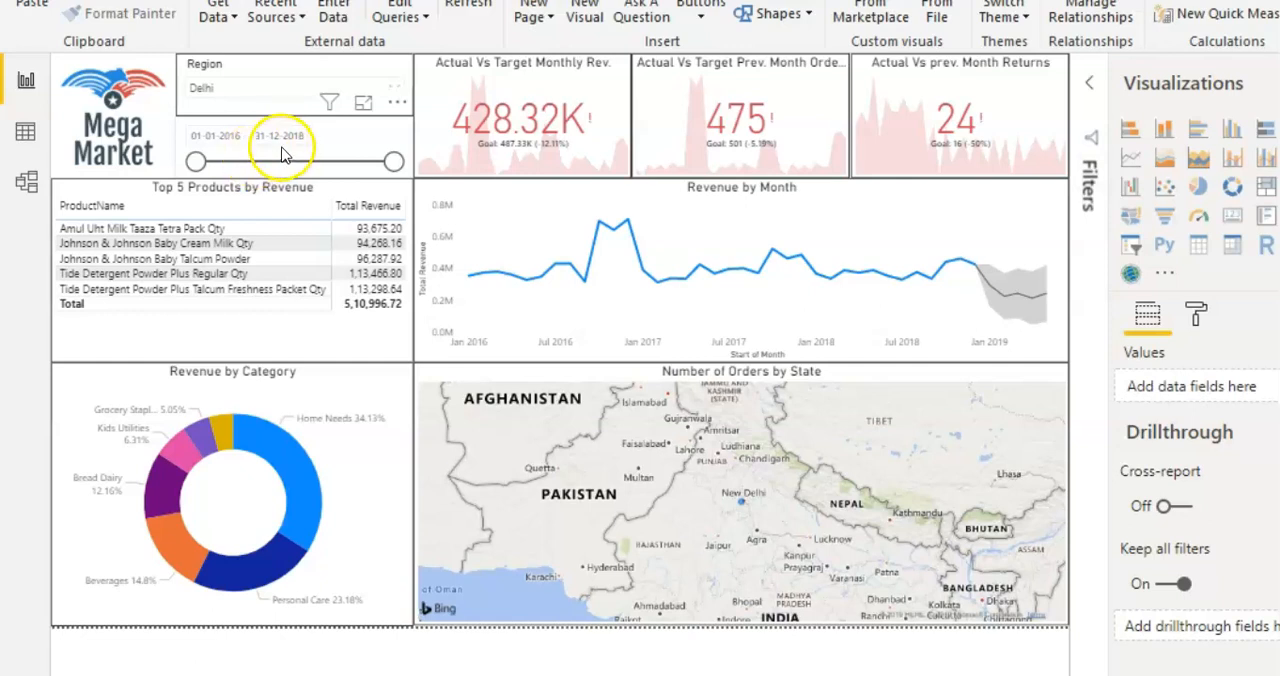
{"action": "left_click_drag", "start_coordinate": [196, 163], "coordinate": [243, 162]}
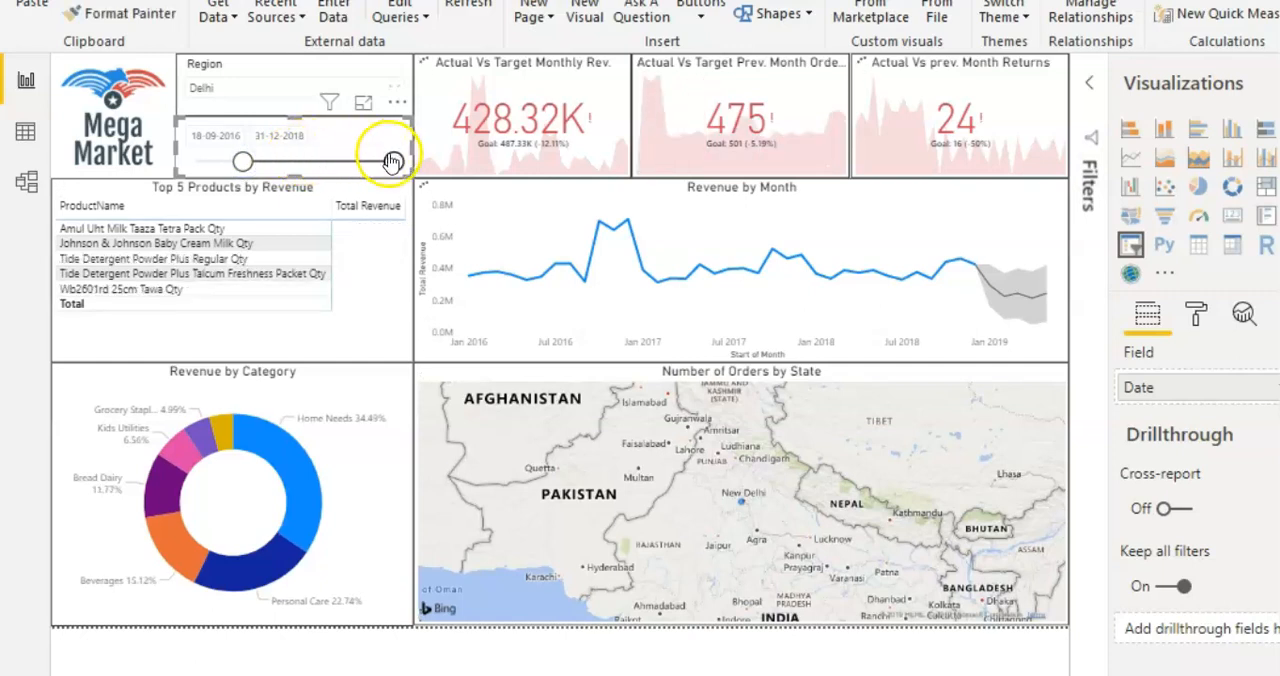
{"action": "left_click_drag", "start_coordinate": [393, 164], "coordinate": [298, 163]}
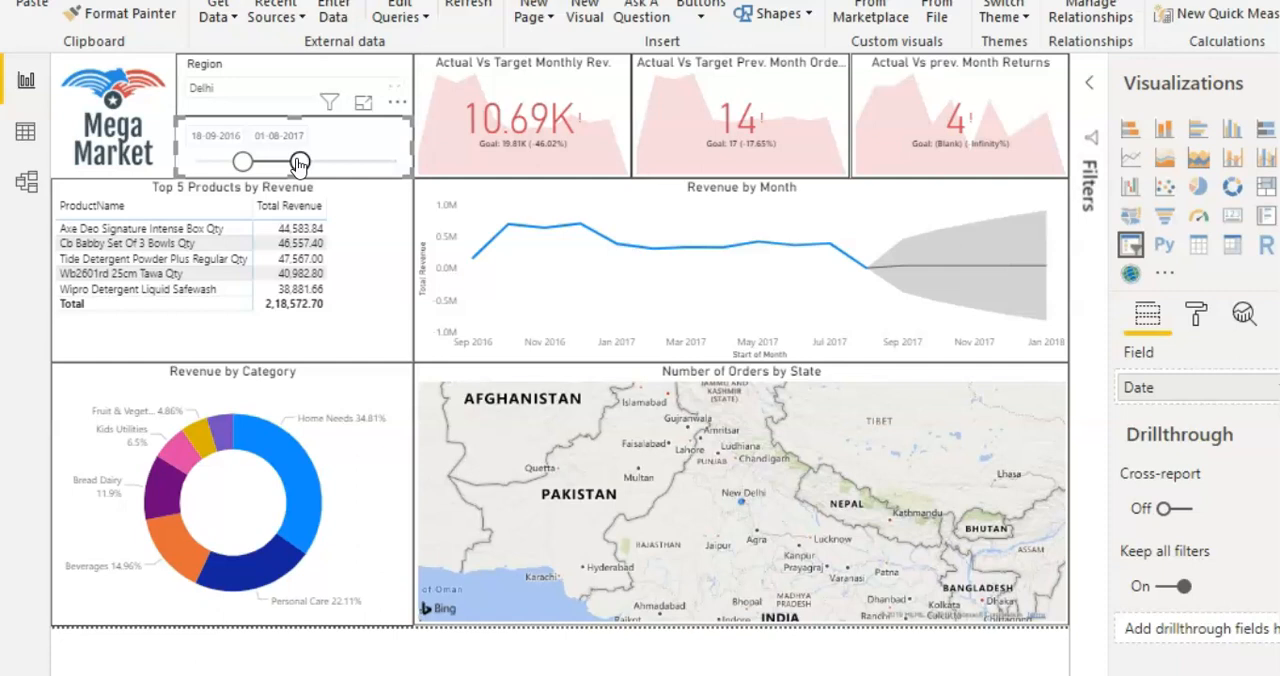
{"action": "left_click_drag", "start_coordinate": [298, 163], "coordinate": [400, 160]}
{"action": "left_click_drag", "start_coordinate": [245, 174], "coordinate": [181, 162]}
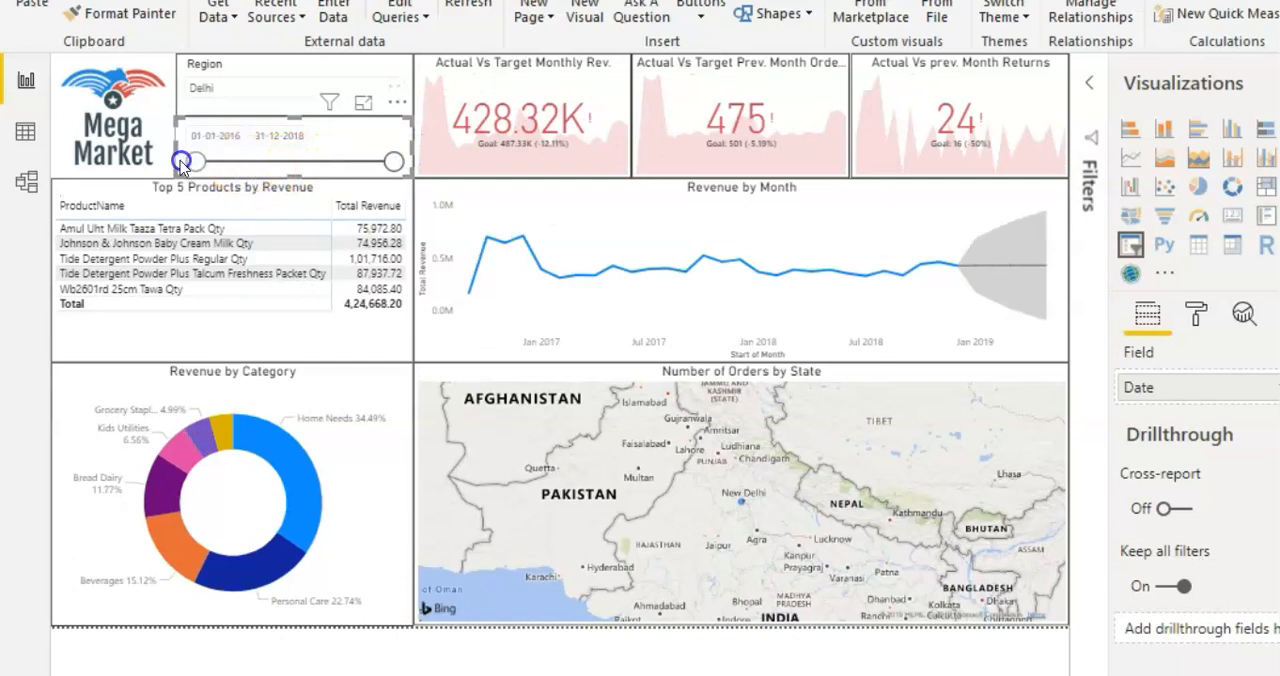
{"action": "left_click", "coordinate": [522, 668]}
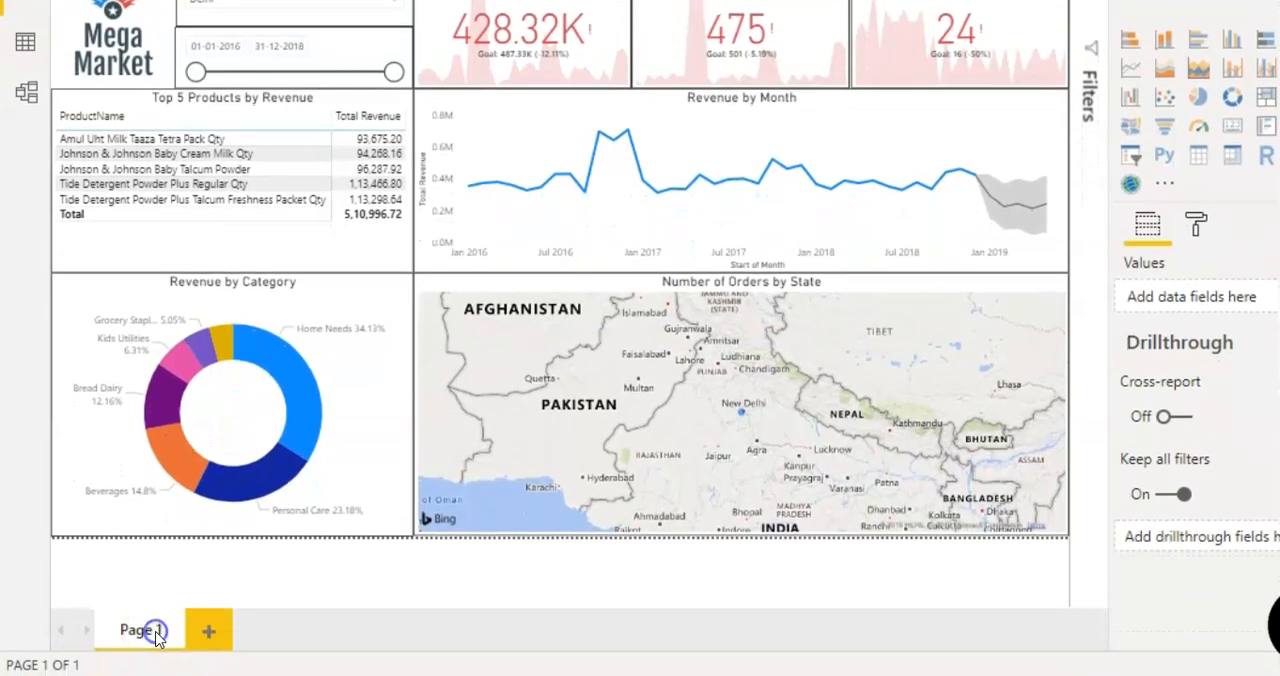
Step: Rename the report page as Summary Report
{"action": "double_click", "coordinate": [156, 632]}
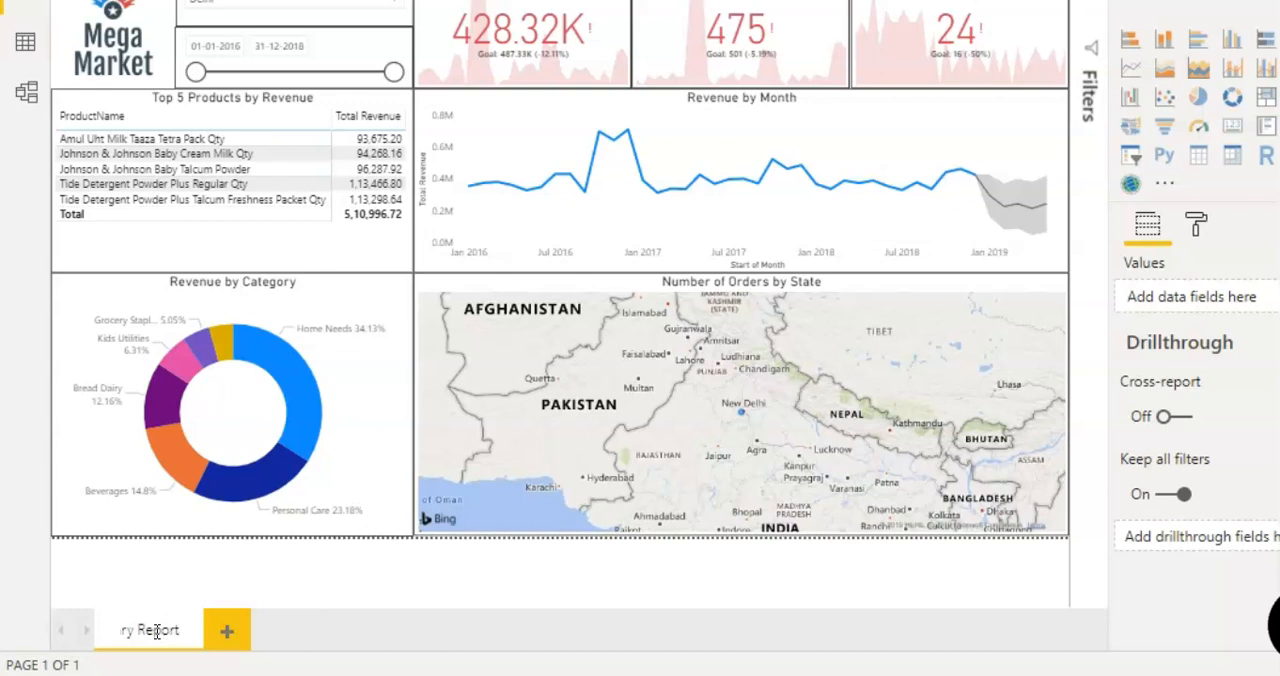
{"action": "key", "text": "Return"}
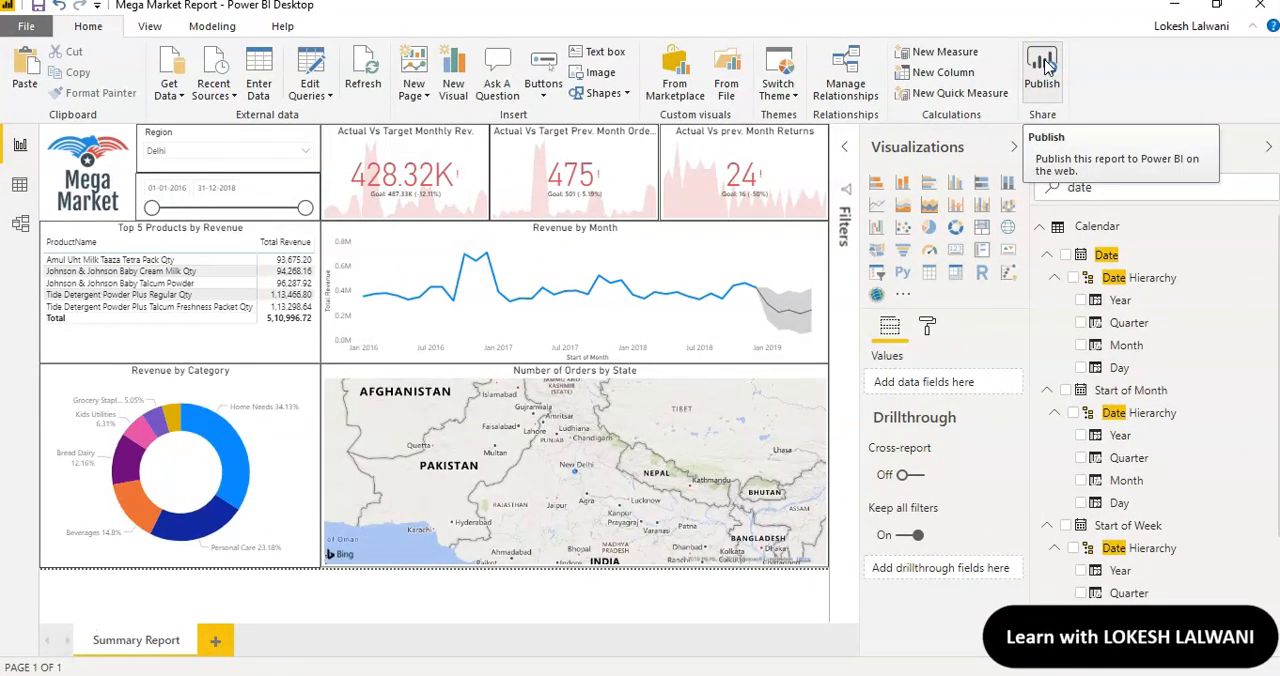
Step: Publish the report to My workspace, saving its changes, and open the published Mega Market Report in the Power BI service
{"action": "left_click", "coordinate": [1047, 64]}
{"action": "left_click", "coordinate": [1047, 64]}
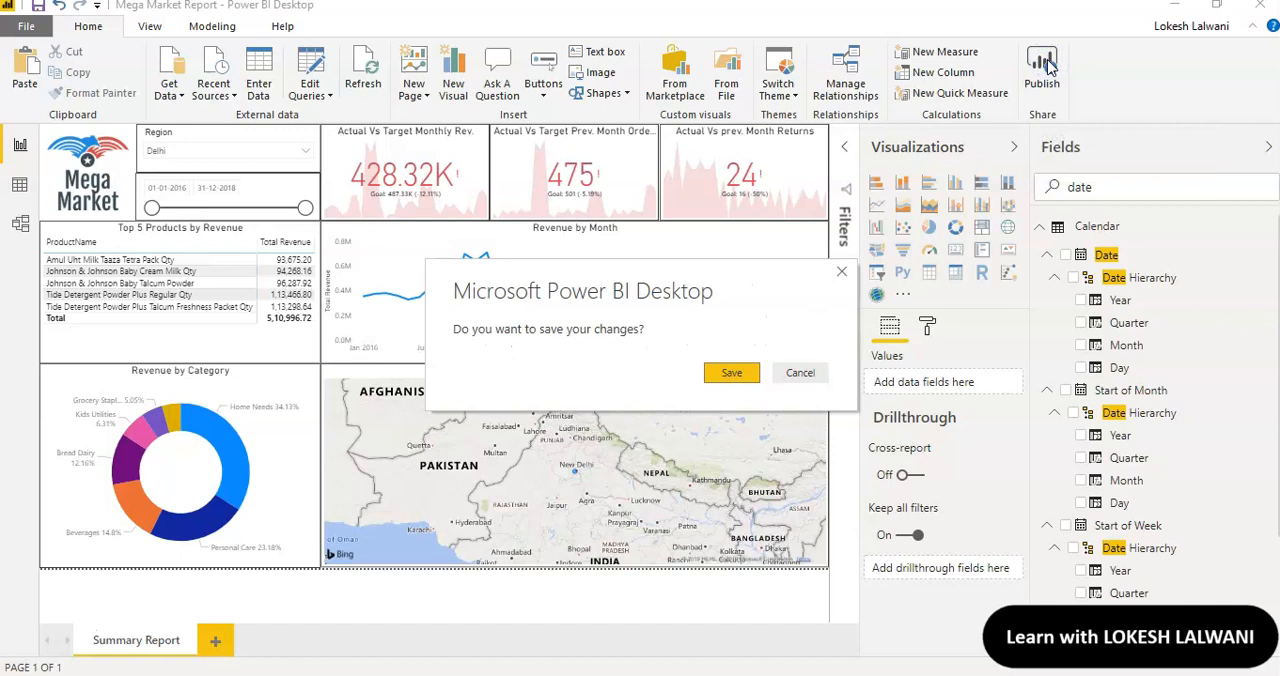
{"action": "left_click", "coordinate": [738, 378]}
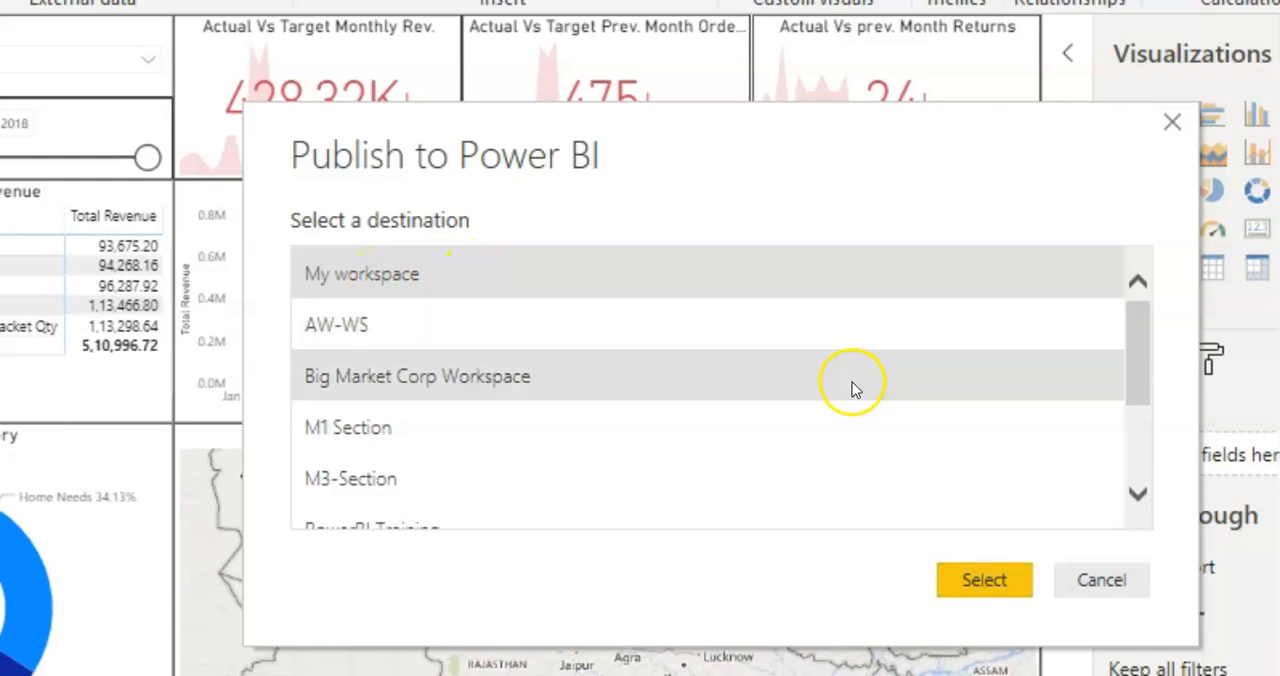
{"action": "left_click", "coordinate": [985, 582]}
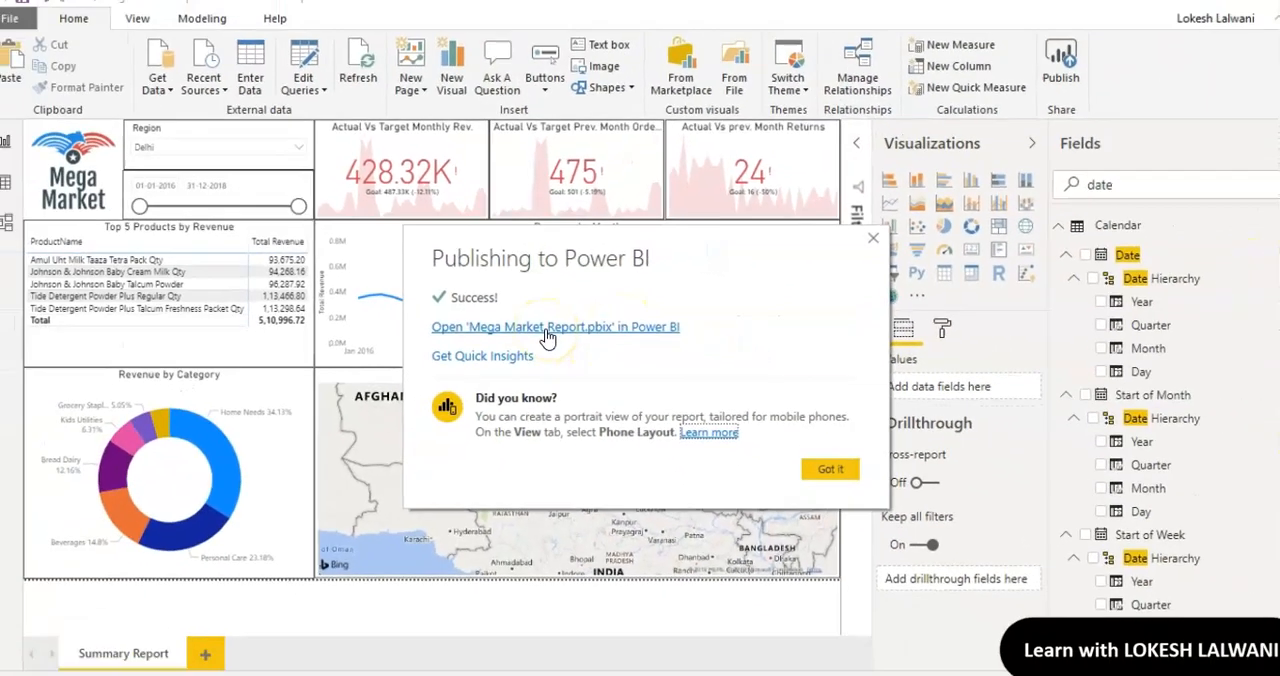
{"action": "left_click", "coordinate": [553, 352]}
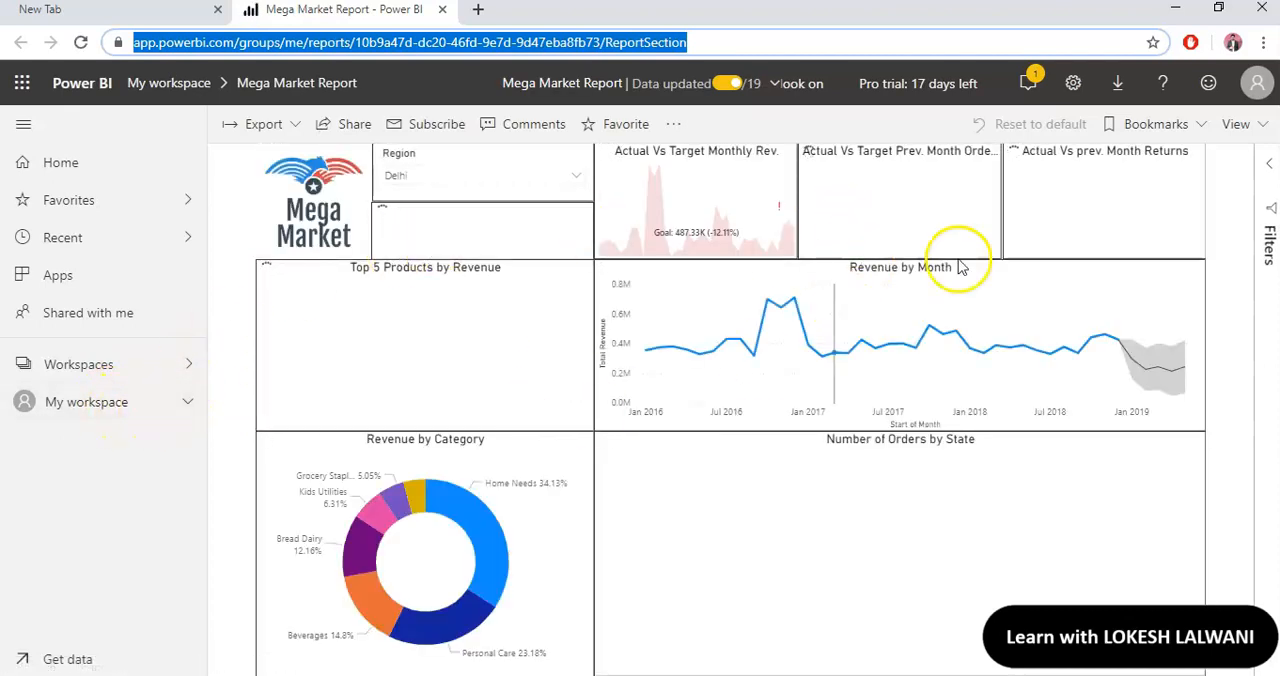
Step: Filter the published report to dates through 3/13/2017 and switch its Region slicer from Delhi to Goa
{"action": "mouse_move", "coordinate": [968, 298]}
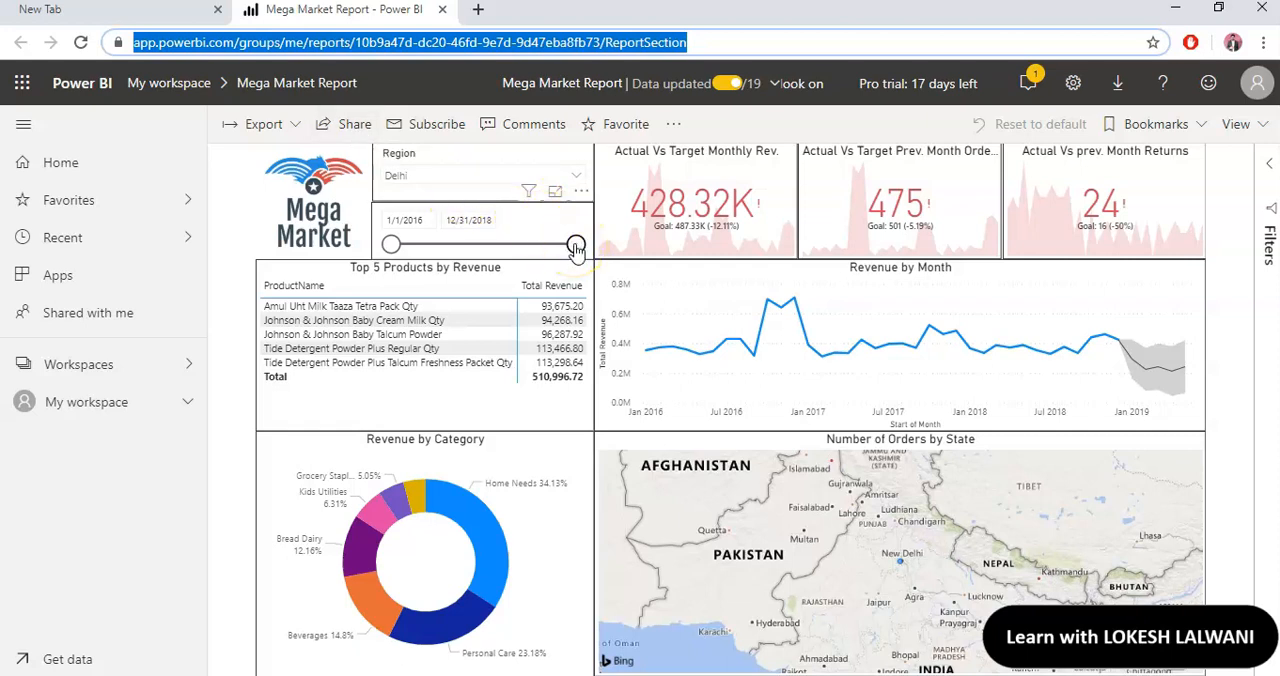
{"action": "left_click_drag", "start_coordinate": [576, 245], "coordinate": [464, 246]}
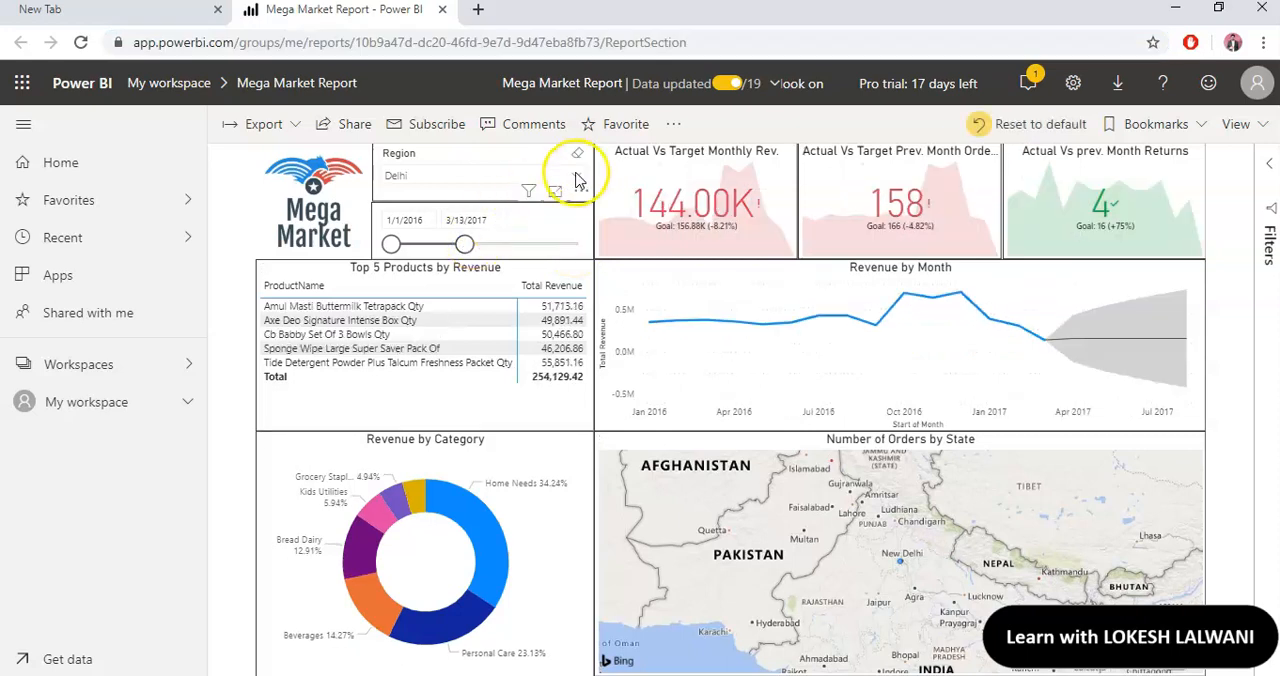
{"action": "left_click", "coordinate": [582, 174]}
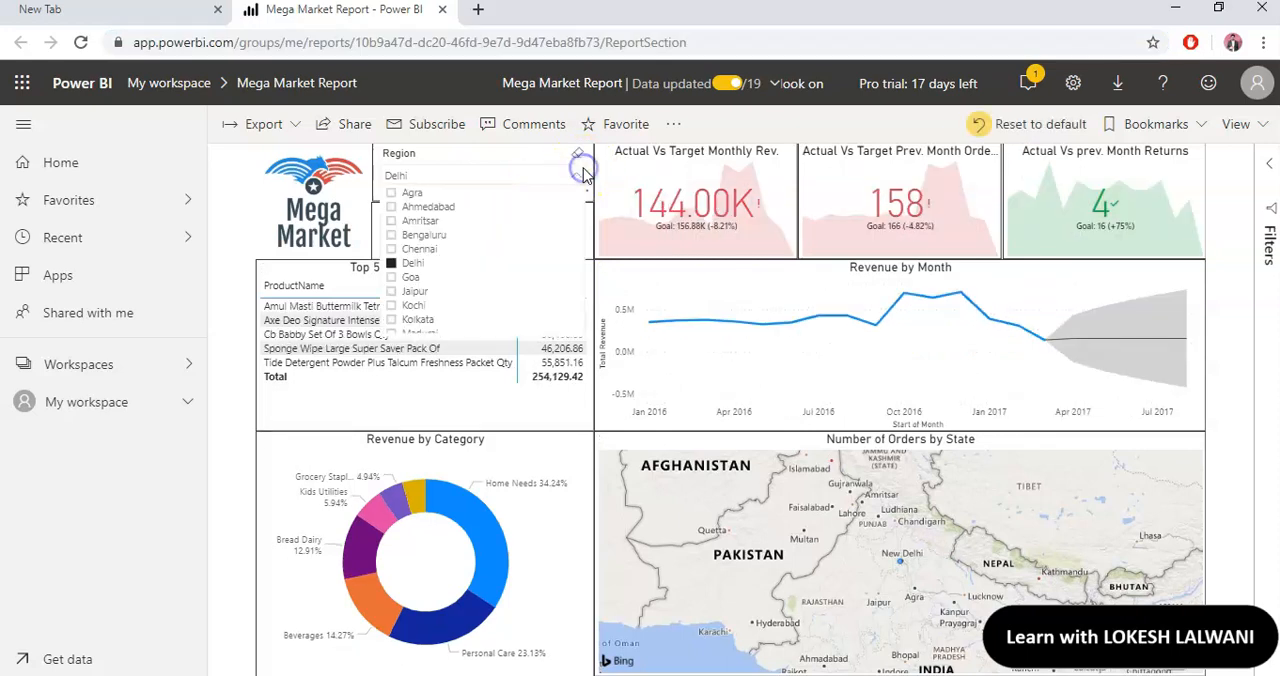
{"action": "left_click", "coordinate": [395, 277]}
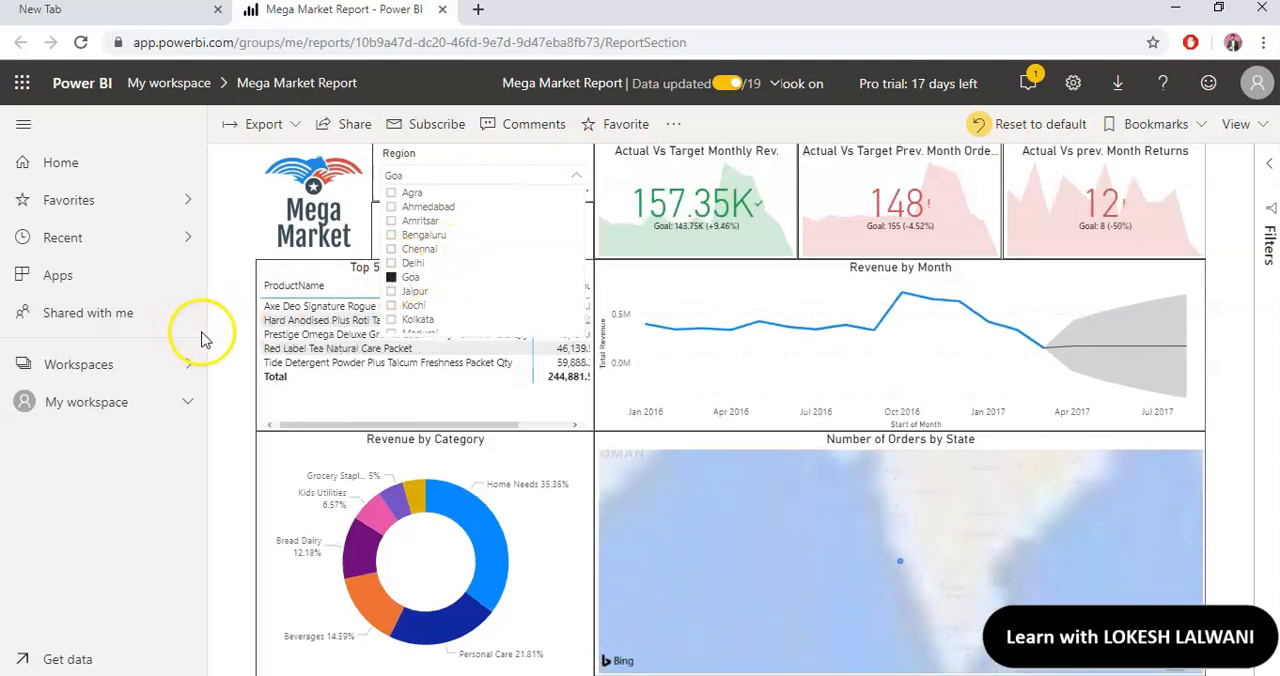
{"action": "left_click", "coordinate": [222, 340]}
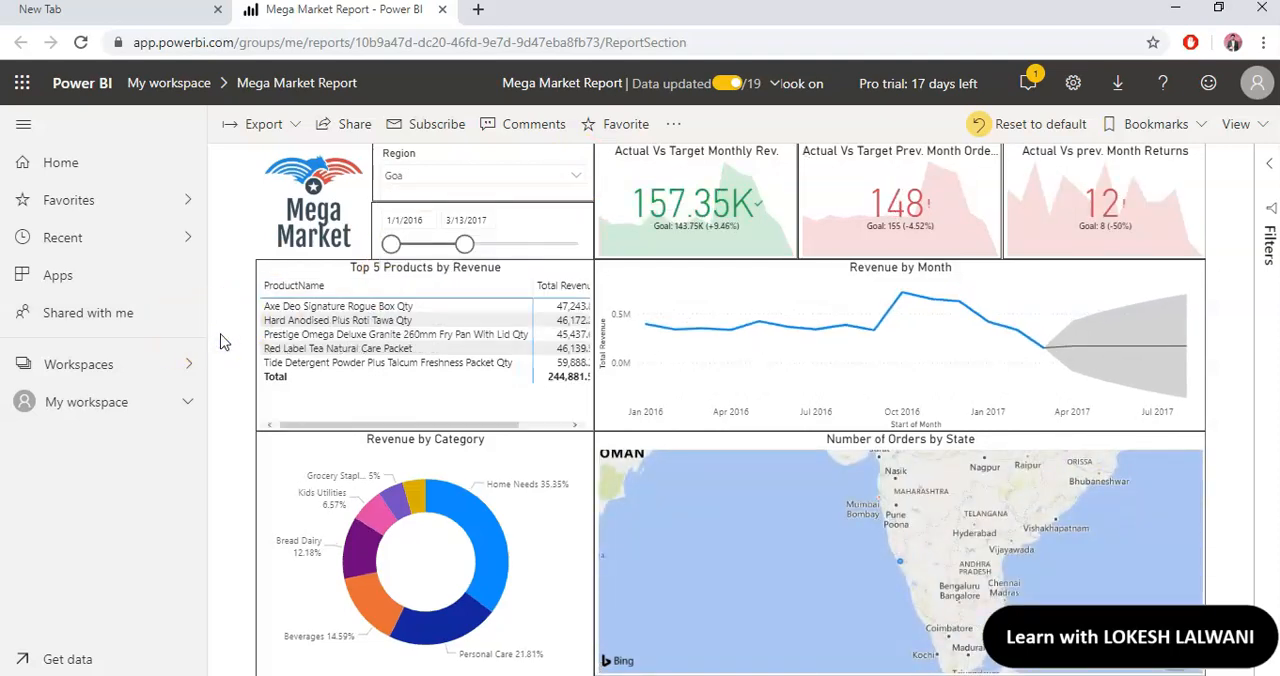